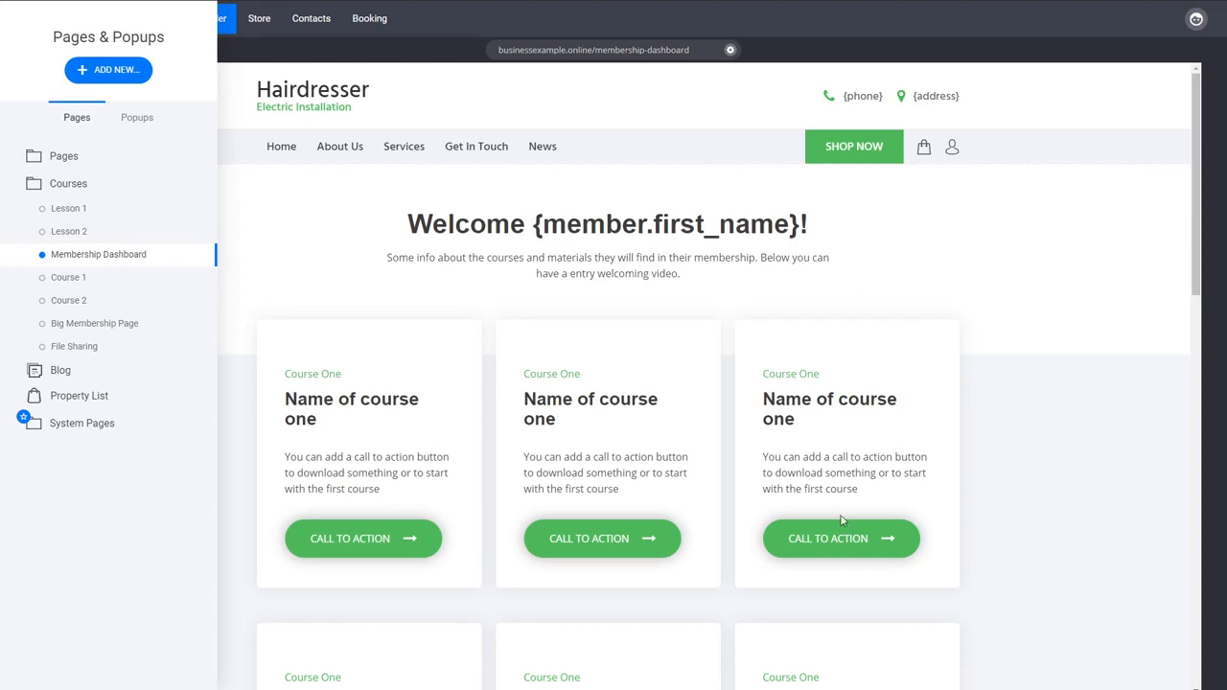
Step: Start a new page from the first Contact category template, the one with the centred Contact Us form
click(132, 85)
click(300, 192)
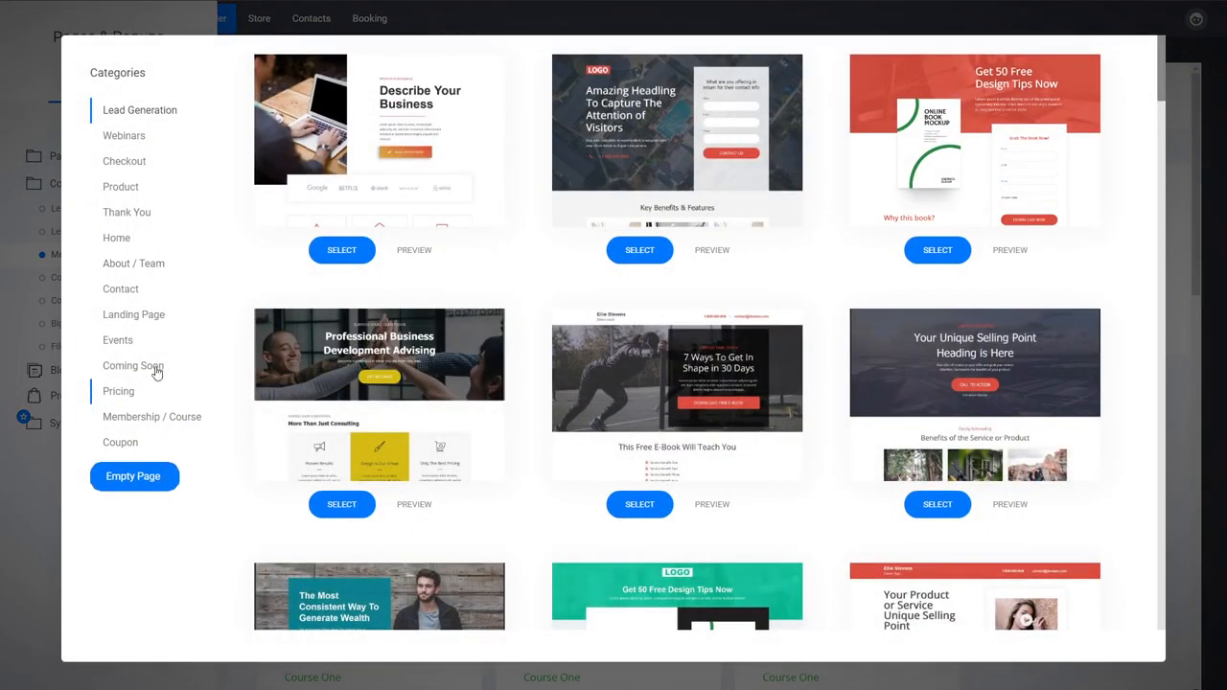
click(134, 293)
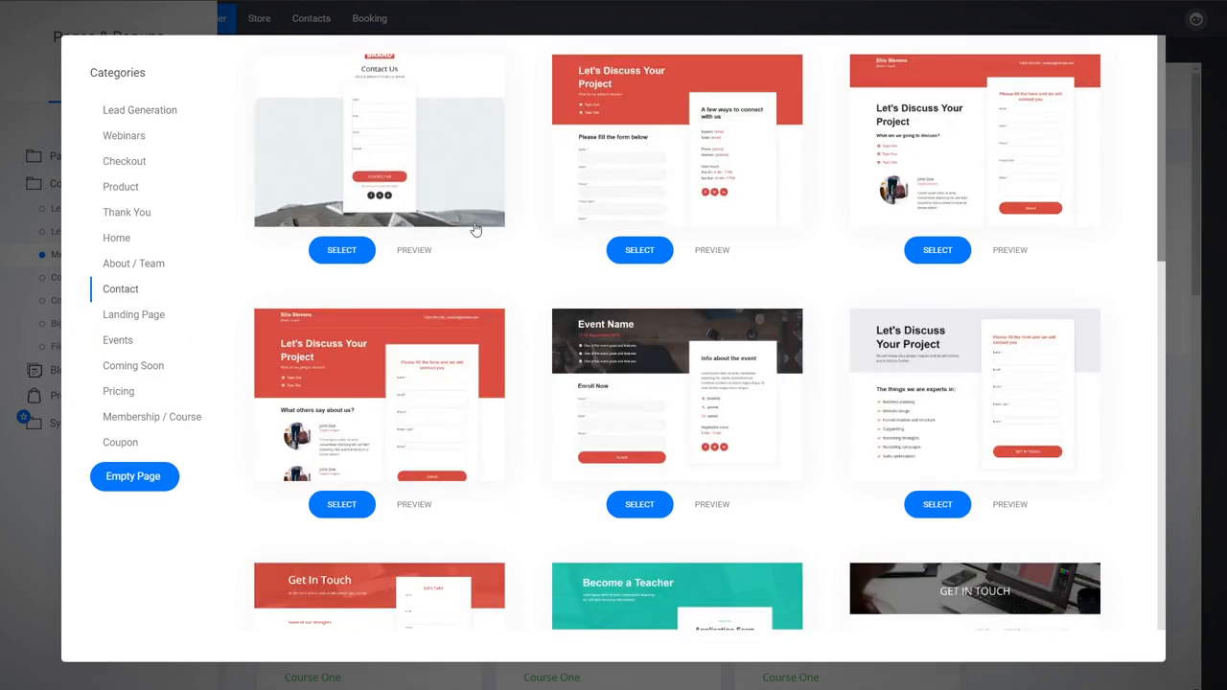
click(450, 186)
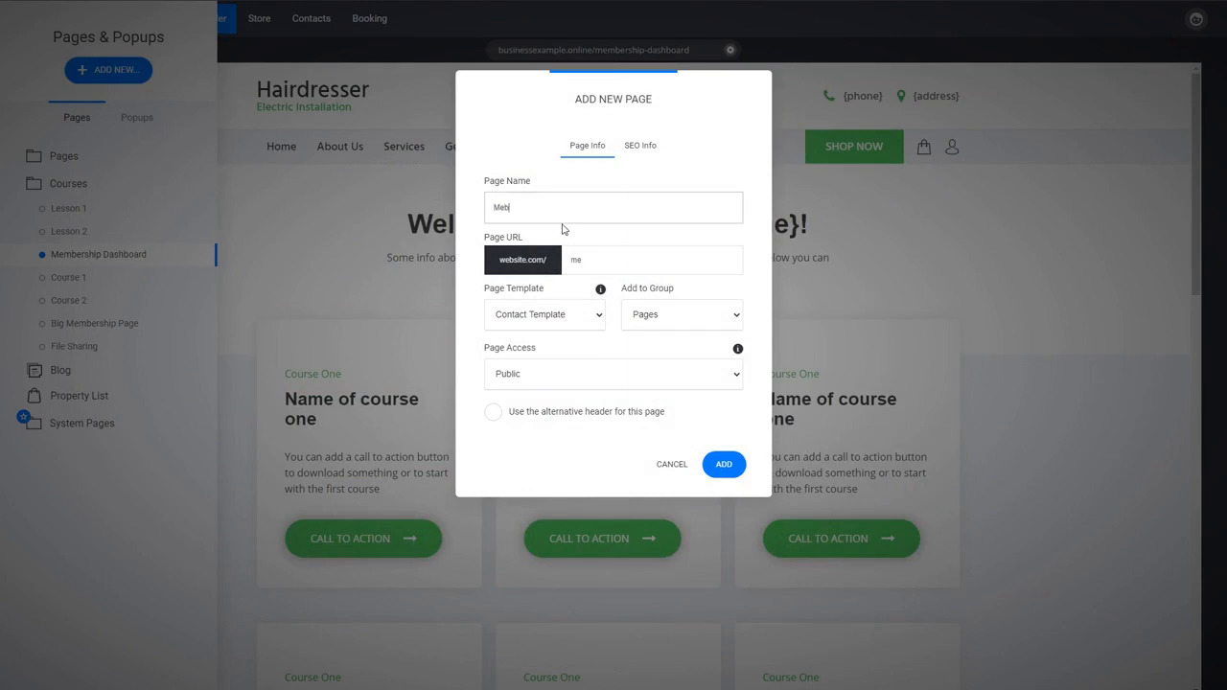
Step: Name the new page "Membership Reg", assign it to the Courses group, and add it to the website
text(Mebe)
key(BackSpace)
key(BackSpace)
text(mbership Reg)
click(661, 322)
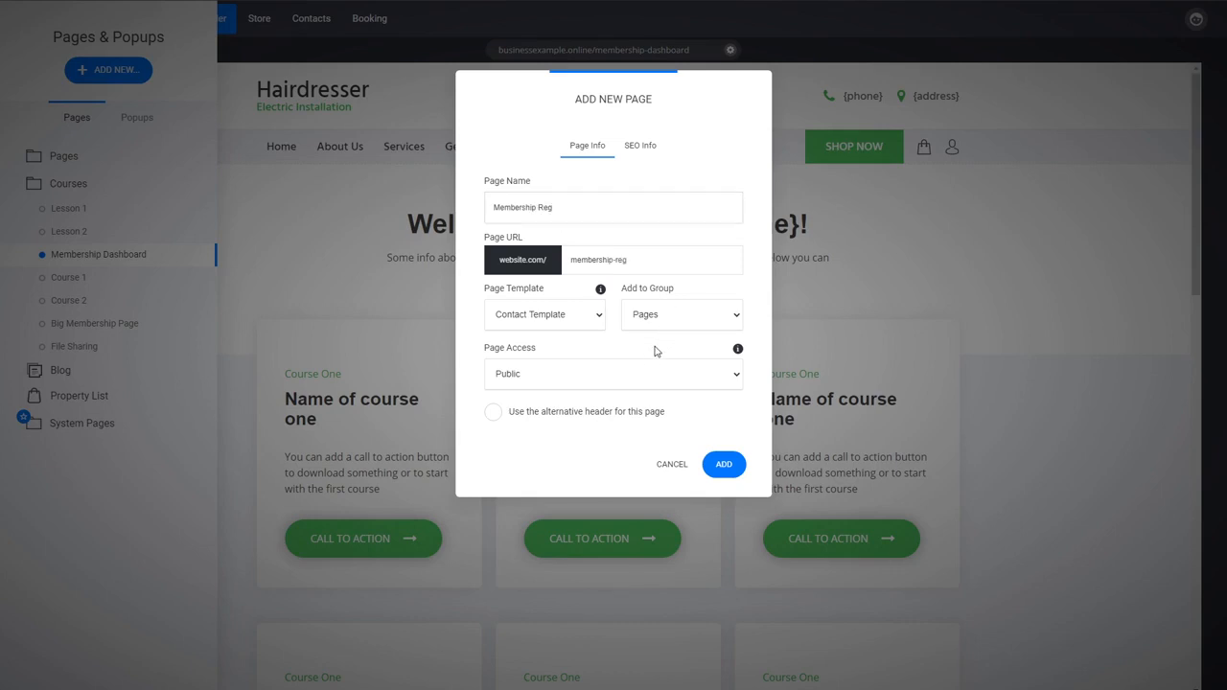
click(656, 351)
click(723, 464)
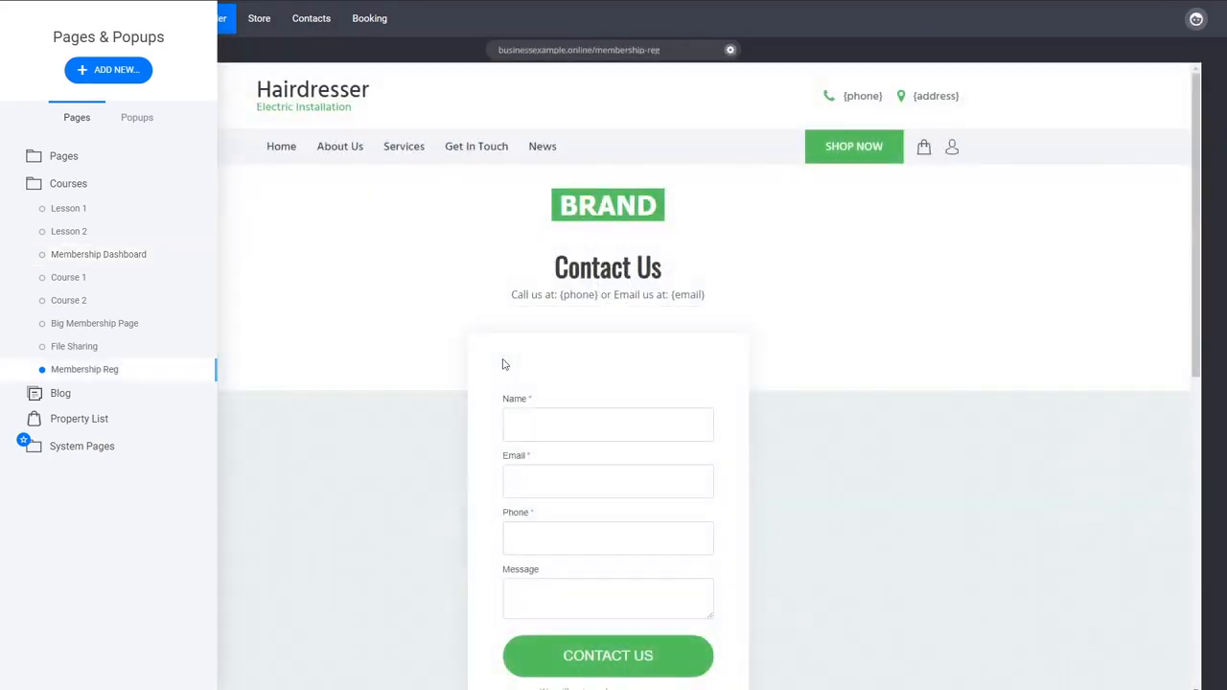
click(505, 364)
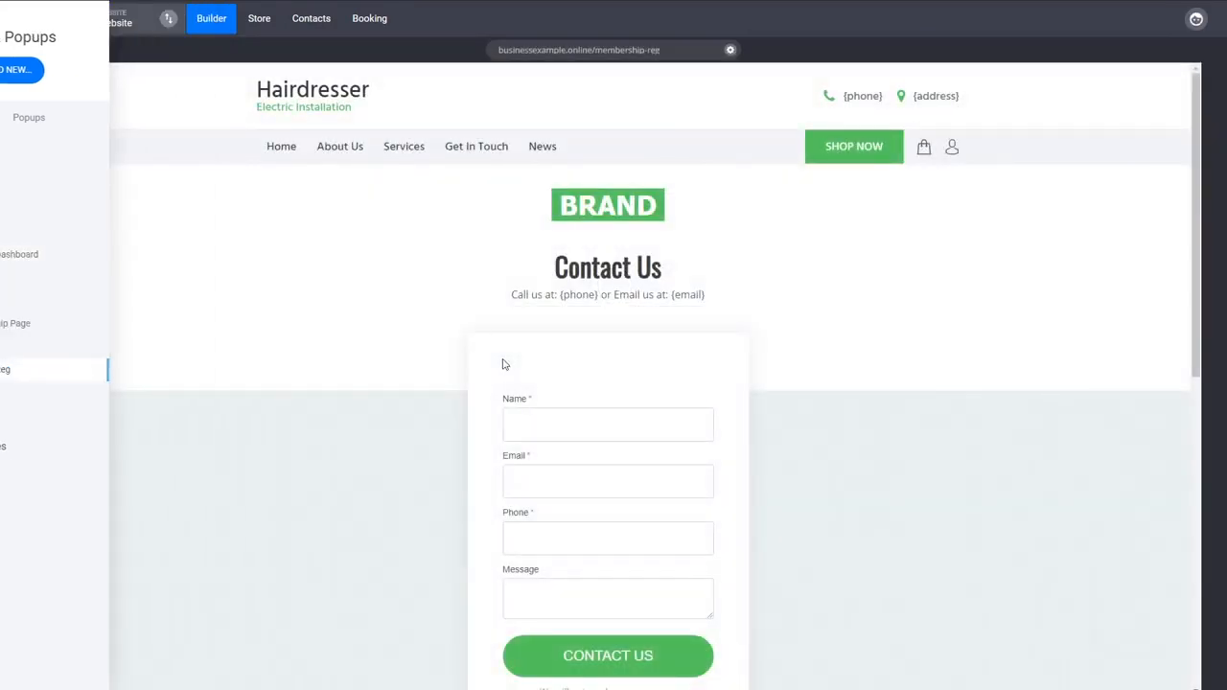
Step: Delete the contact form widget from the white card under the Contact Us heading
click(649, 473)
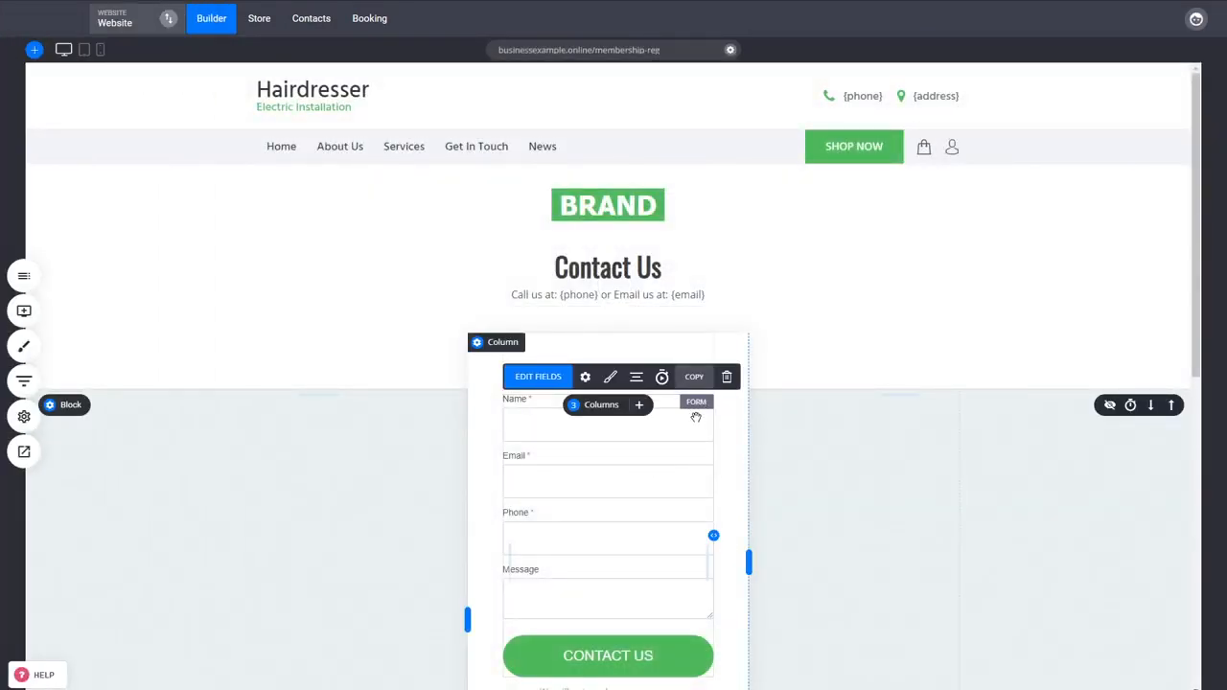
click(728, 378)
click(659, 314)
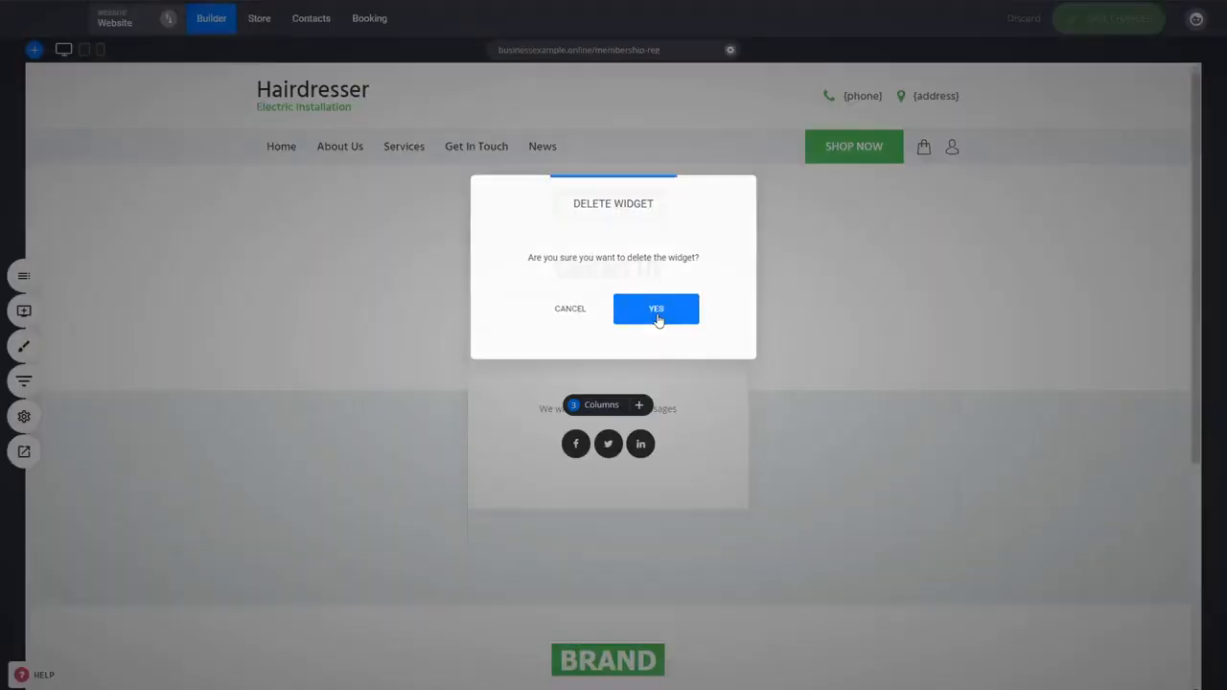
Step: Place a Member Login / Registration widget in the white card and set its default view to Register
click(24, 311)
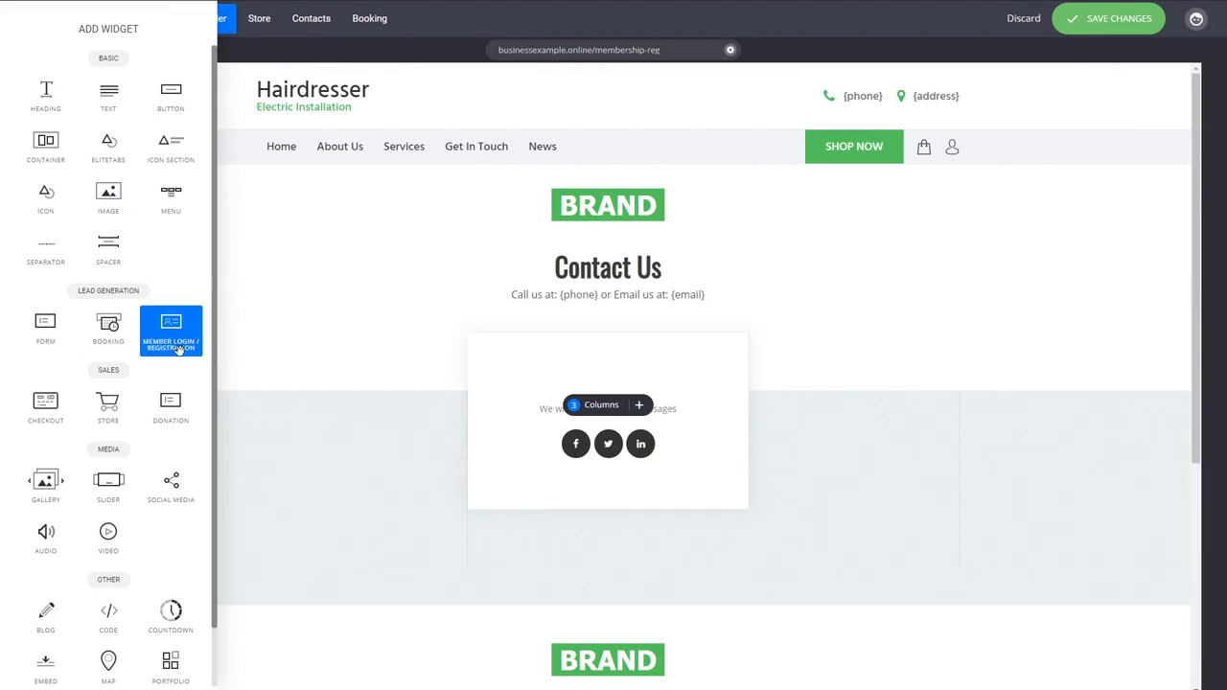
drag(170, 328, 573, 393)
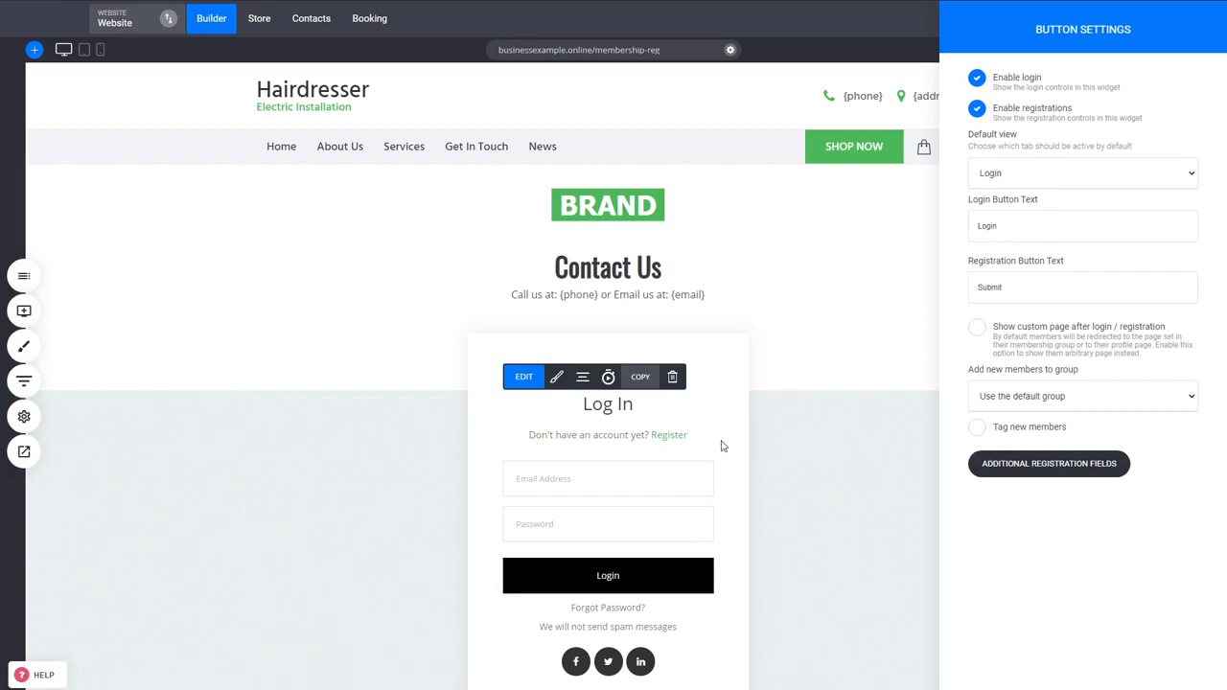
click(1049, 211)
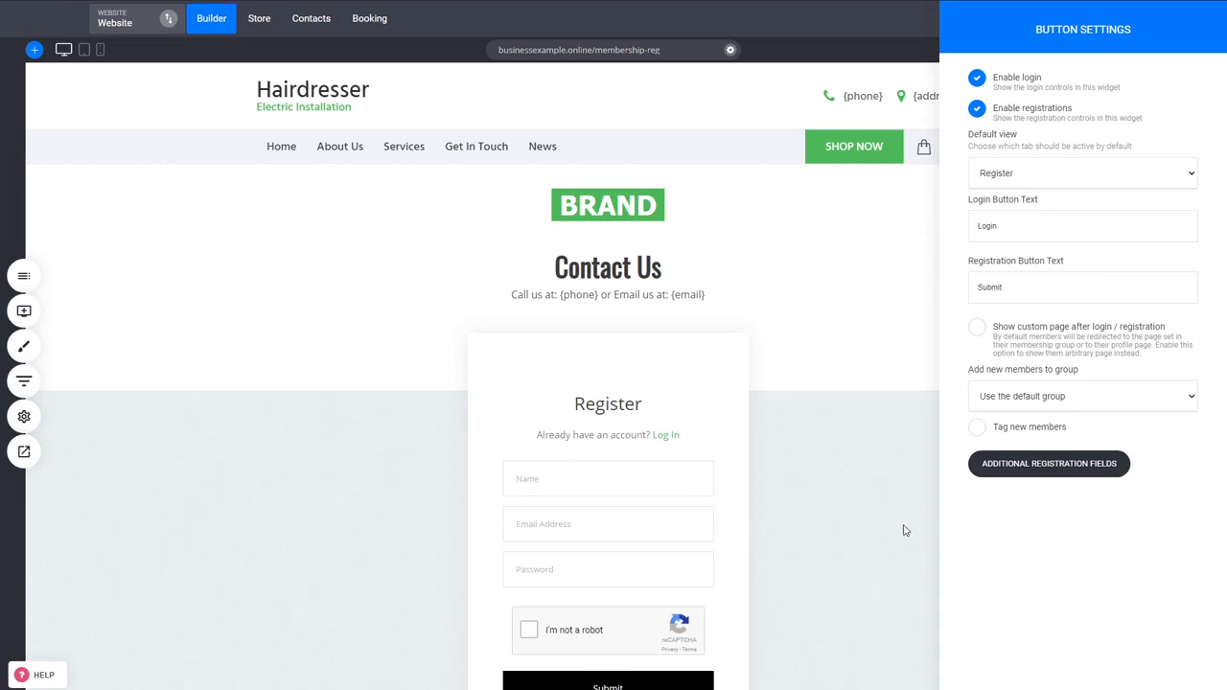
Step: Add a Phone field to the registration form's additional fields
click(1026, 470)
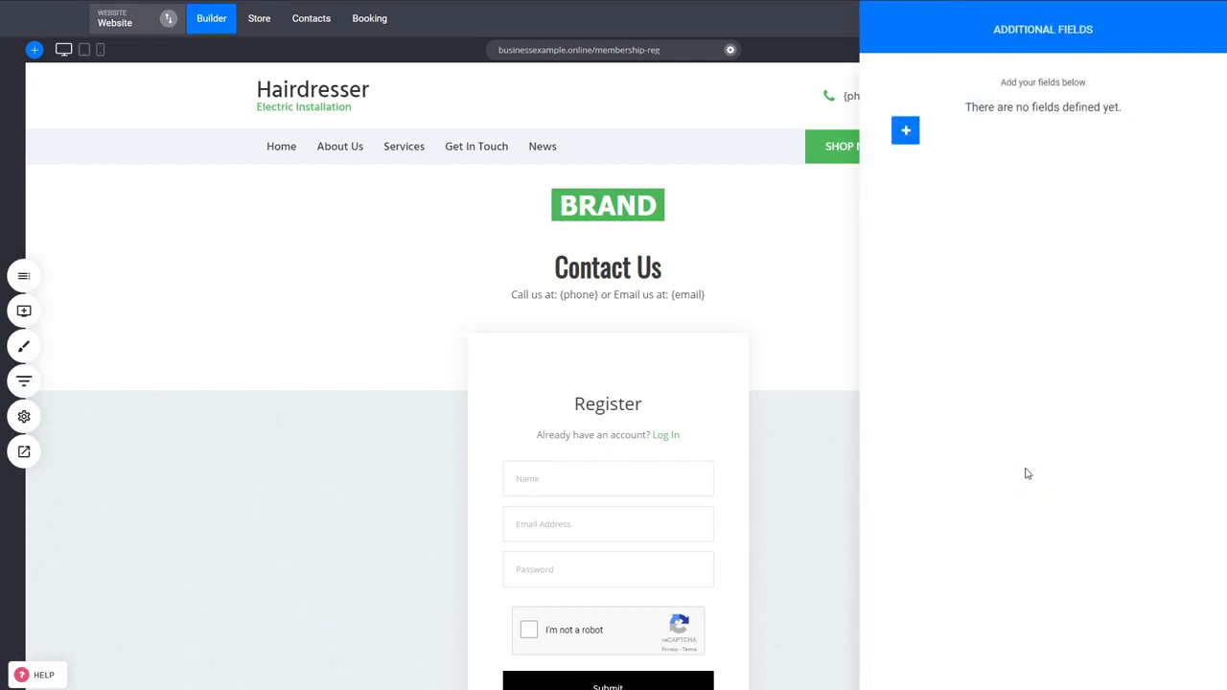
click(906, 131)
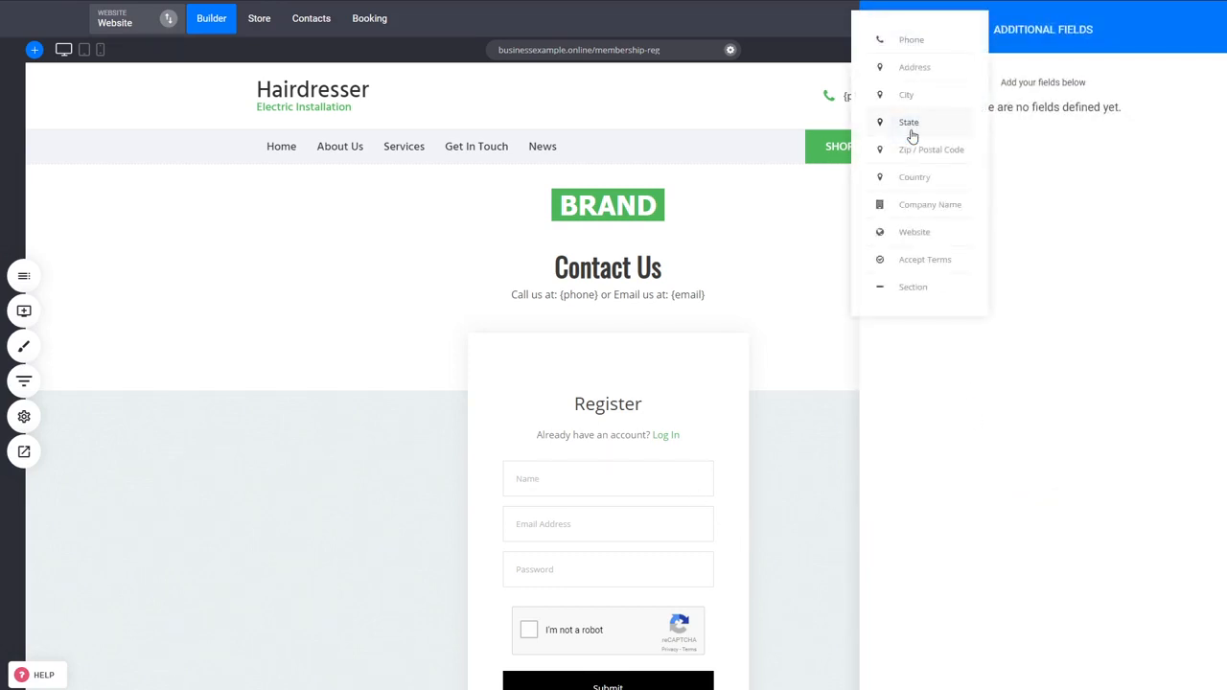
click(904, 42)
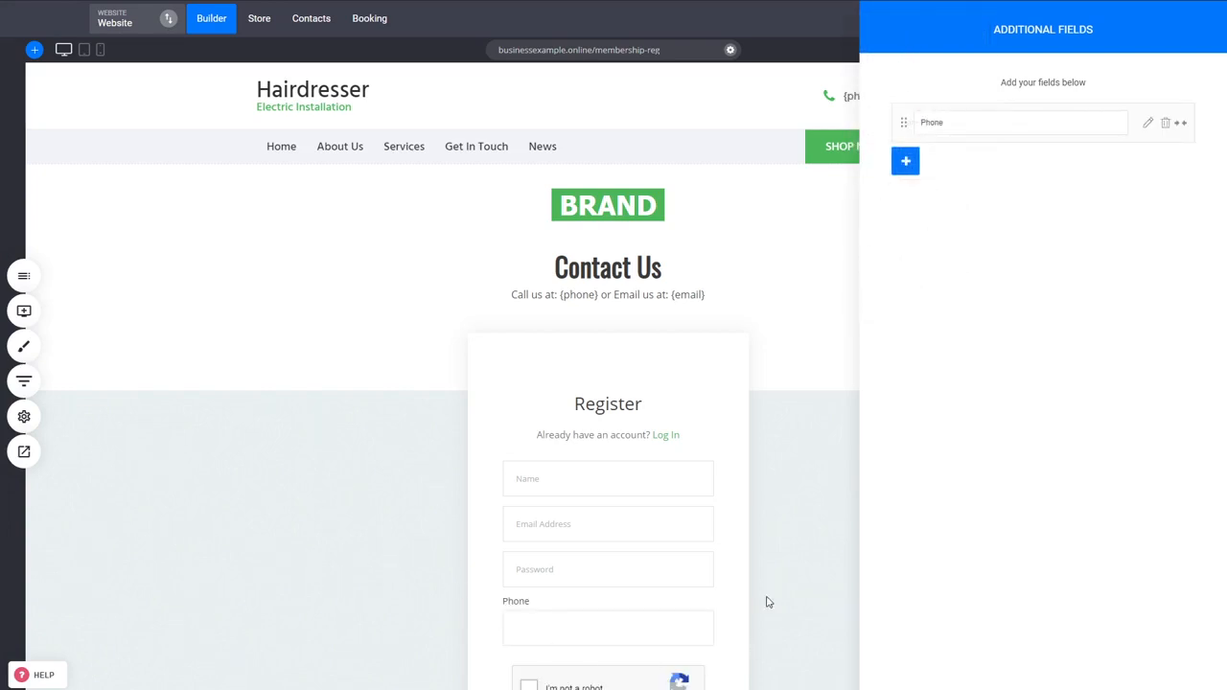
click(796, 381)
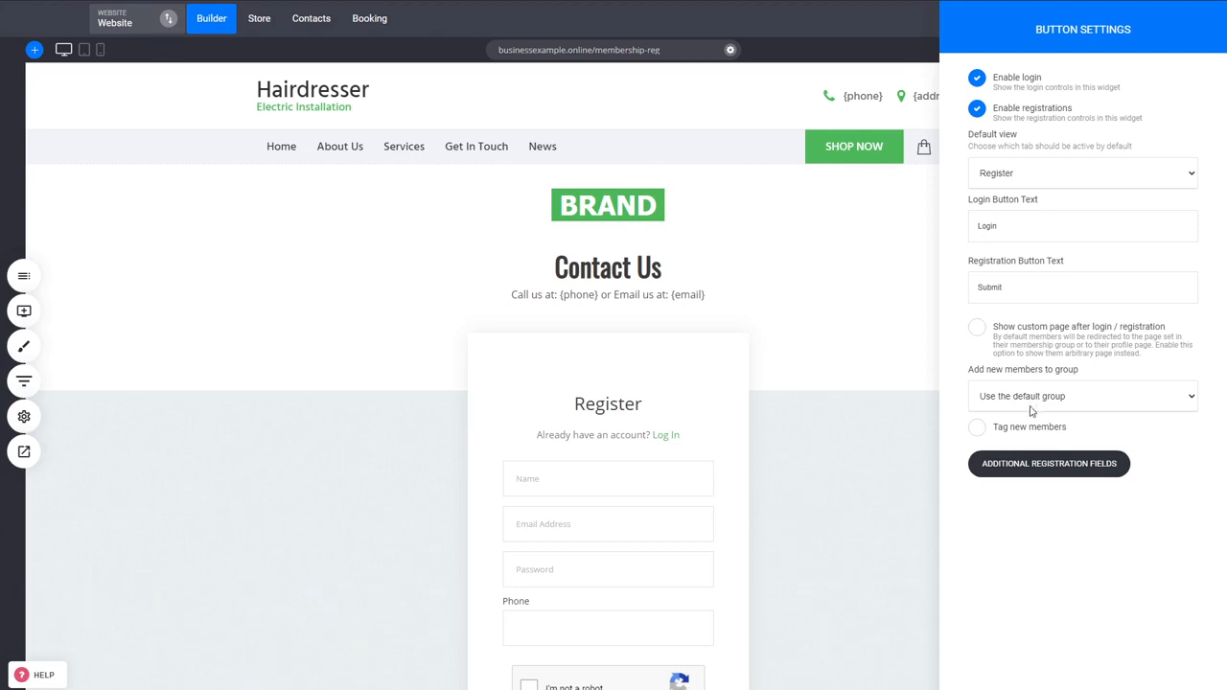
Step: Add new members to the Courses group without tagging them, and enable showing a custom page after login or registration
click(995, 466)
click(1037, 435)
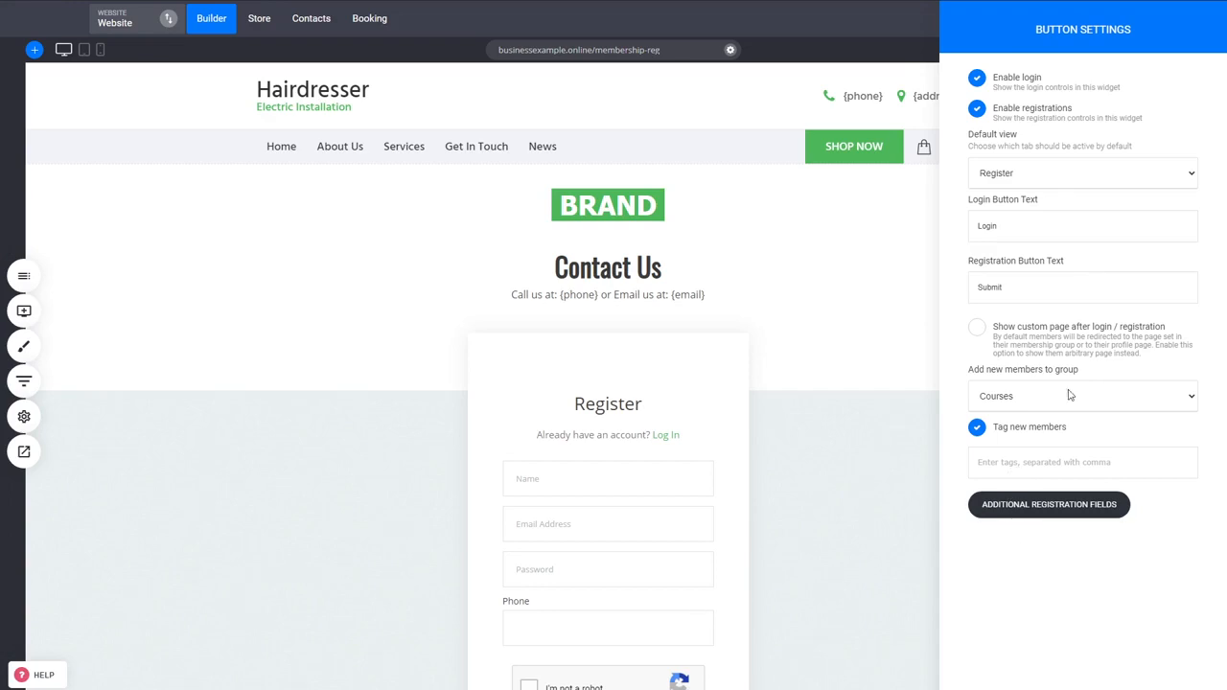
click(1060, 355)
click(1033, 492)
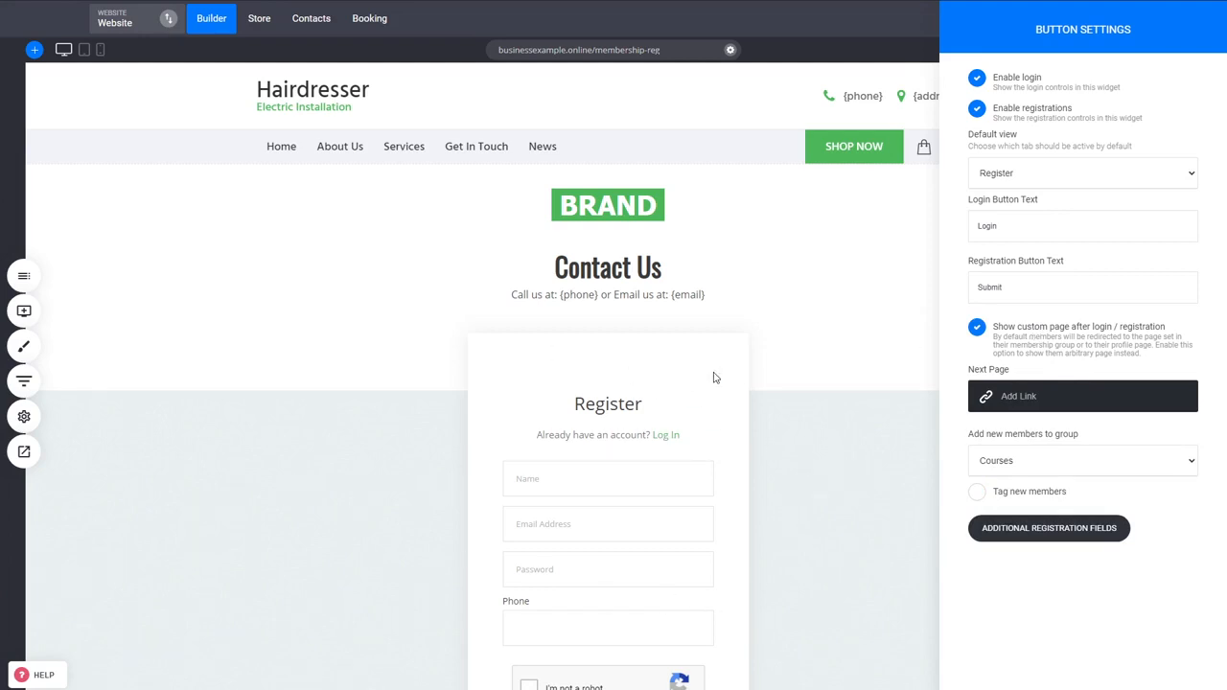
Step: Link the next page to Membership Dashboard in the Courses group, opening in the same tab, and save the page changes
click(1035, 408)
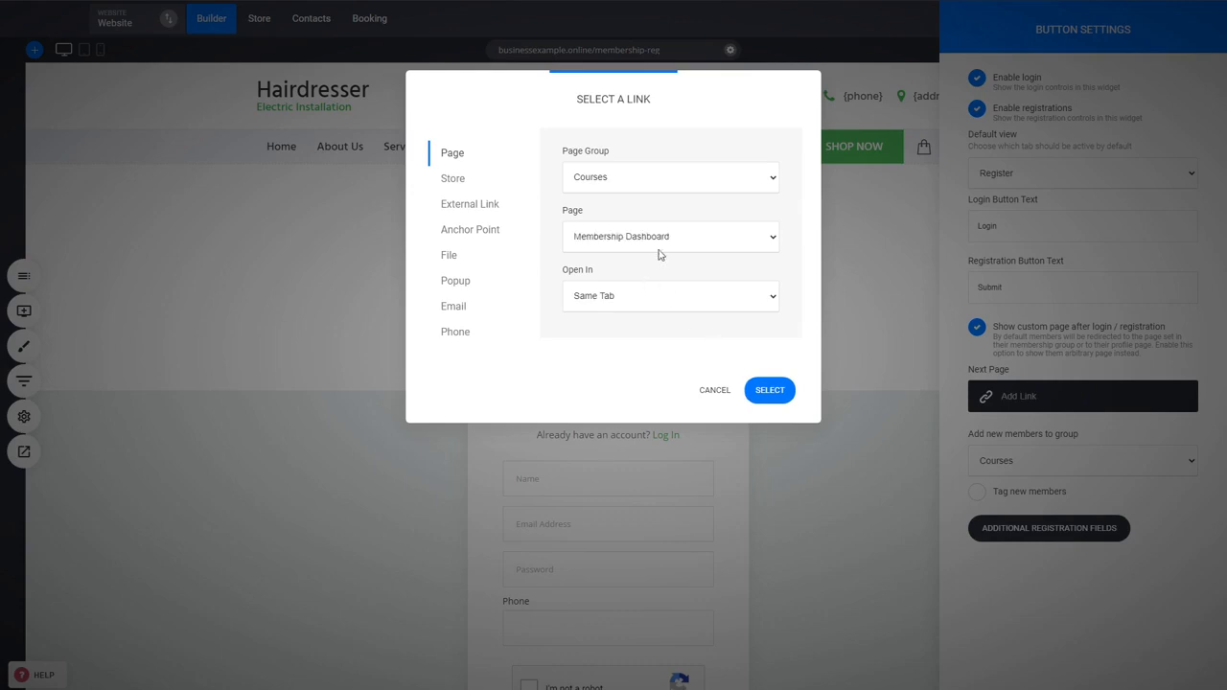
click(784, 392)
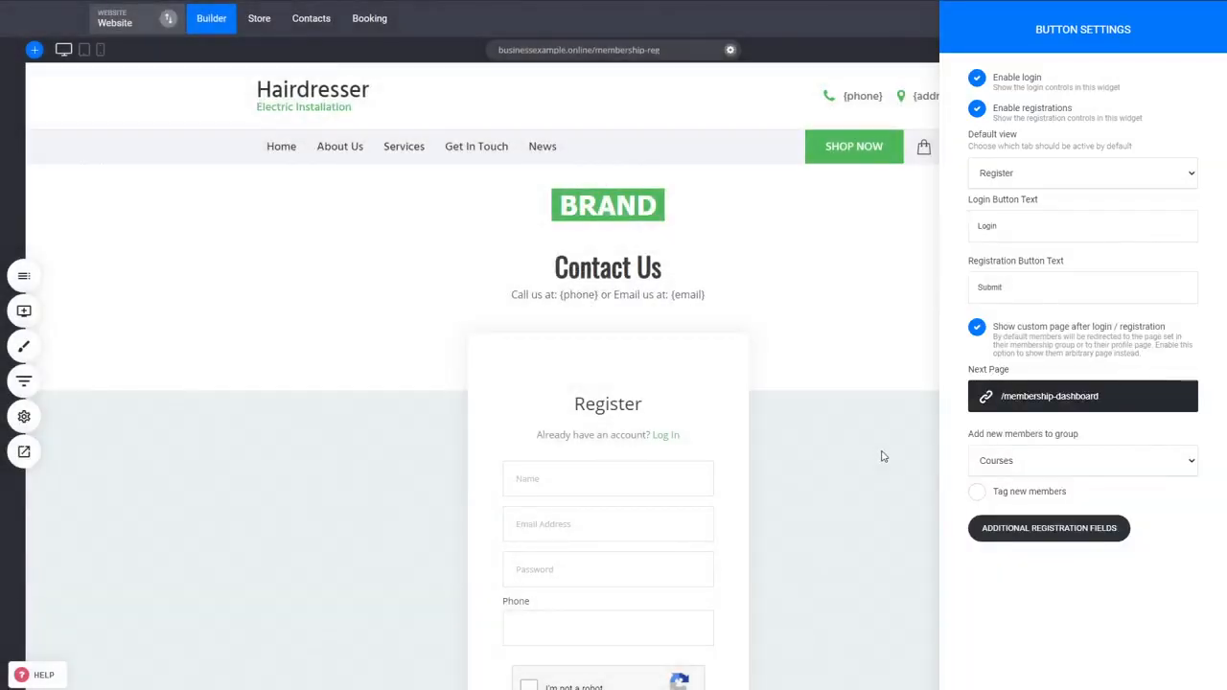
click(867, 468)
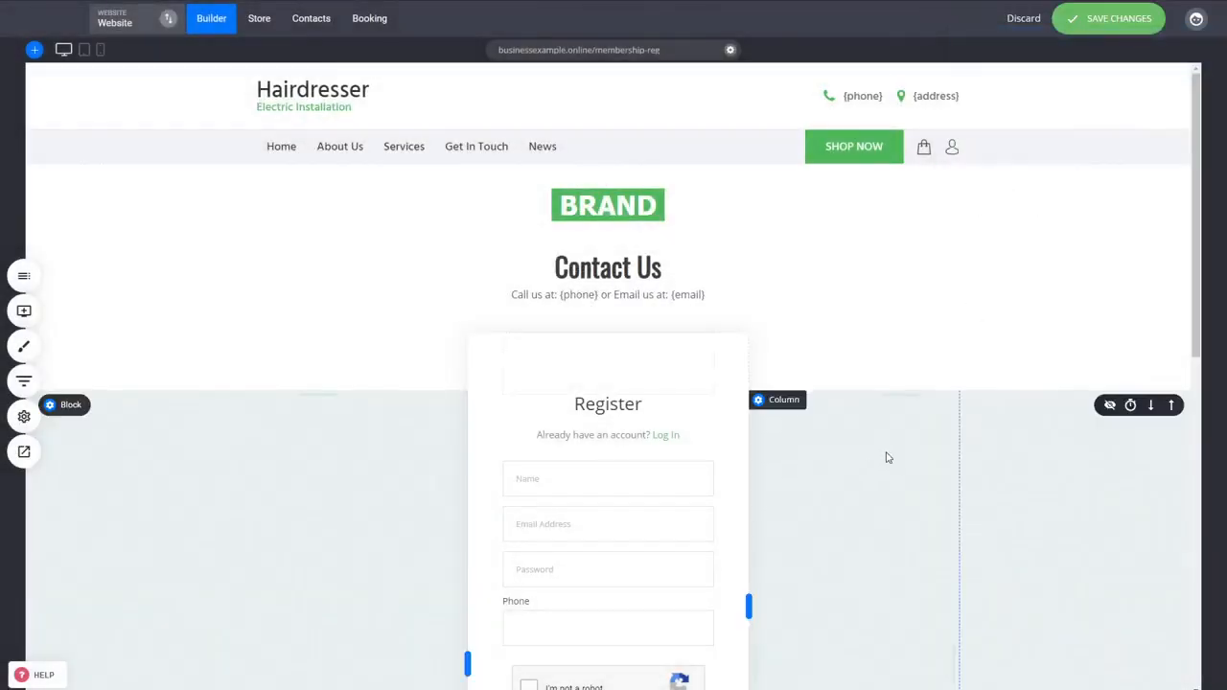
scroll(941, 456, down, 2)
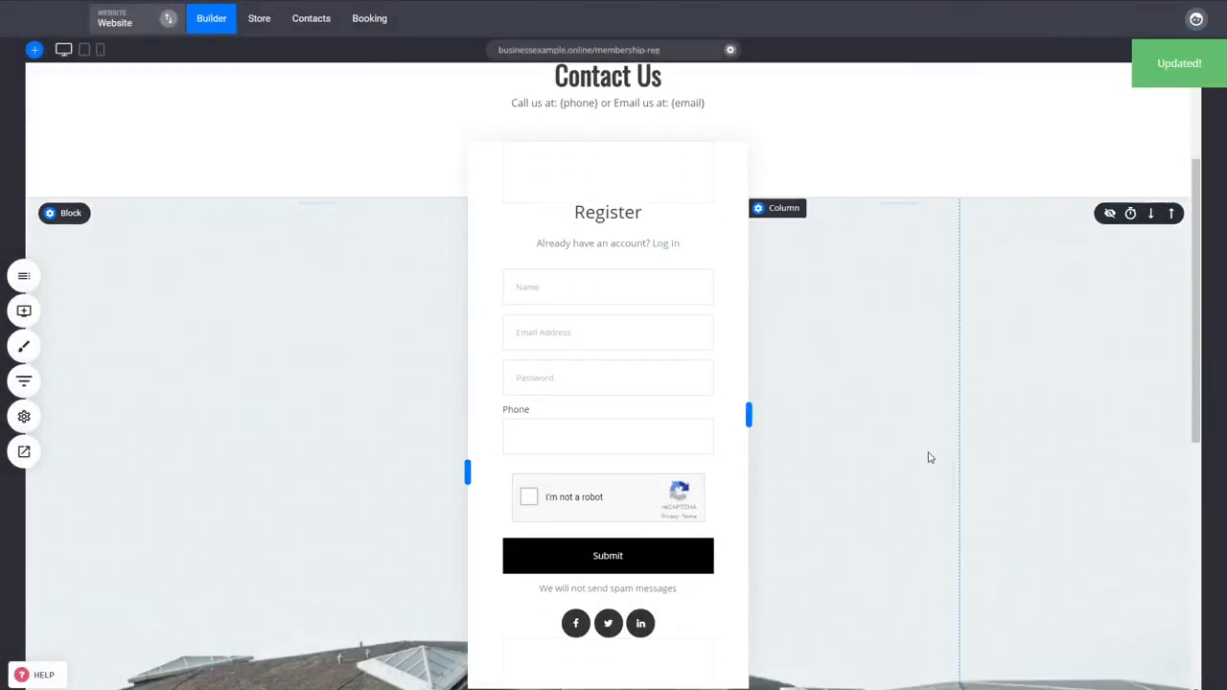
Step: Open the live registration page and fill in the new member's name and email address
click(24, 451)
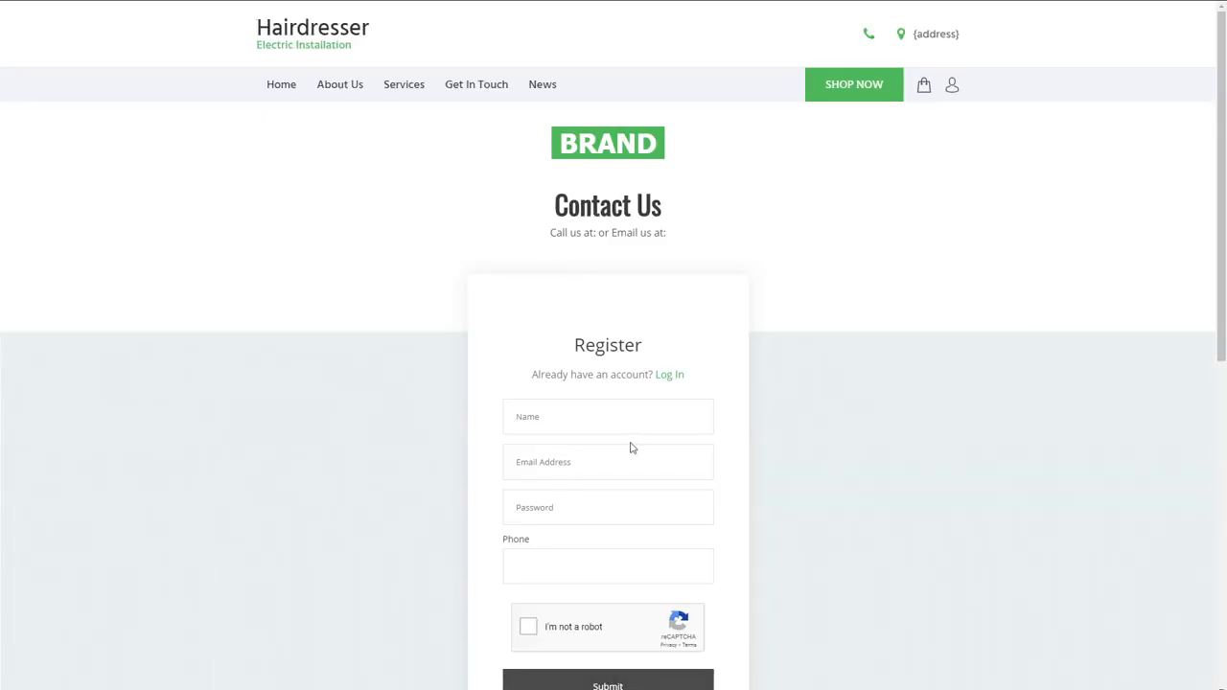
click(586, 471)
key(ctrl+v)
click(576, 423)
key(ctrl+v)
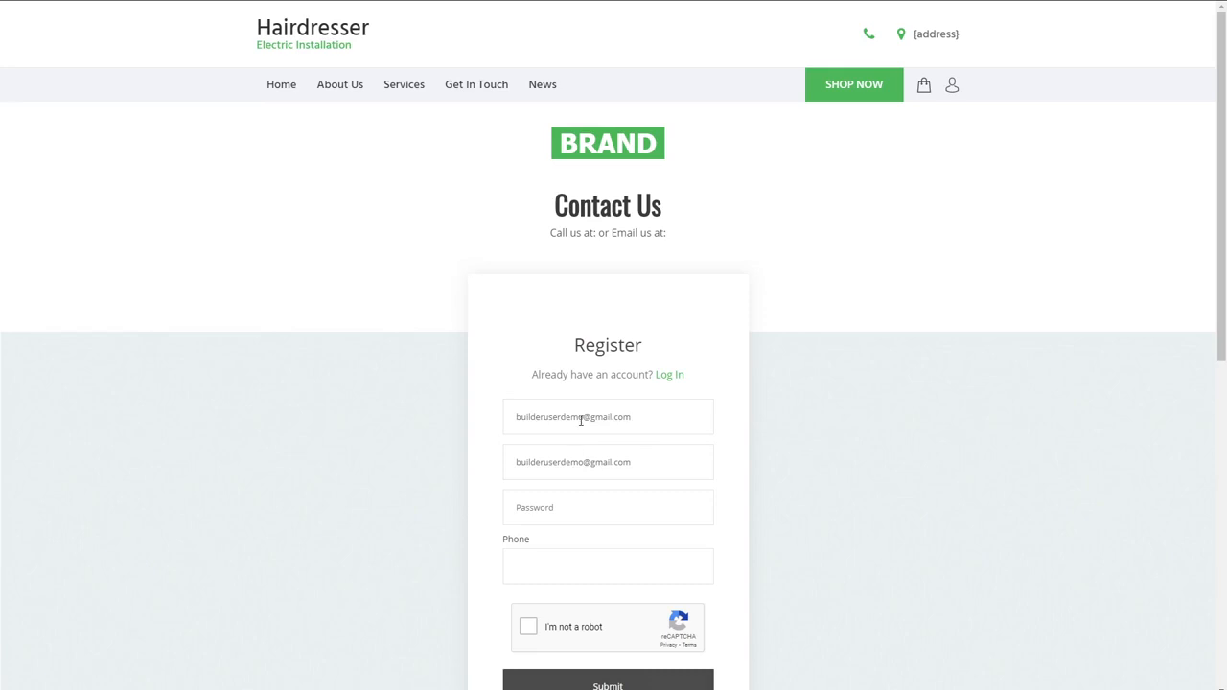
key(ctrl+a)
text(John)
Step: Enter the account password, complete the reCAPTCHA check, and submit the registration
key(Tab)
key(Tab)
text(123456)
scroll(794, 540, down, 1)
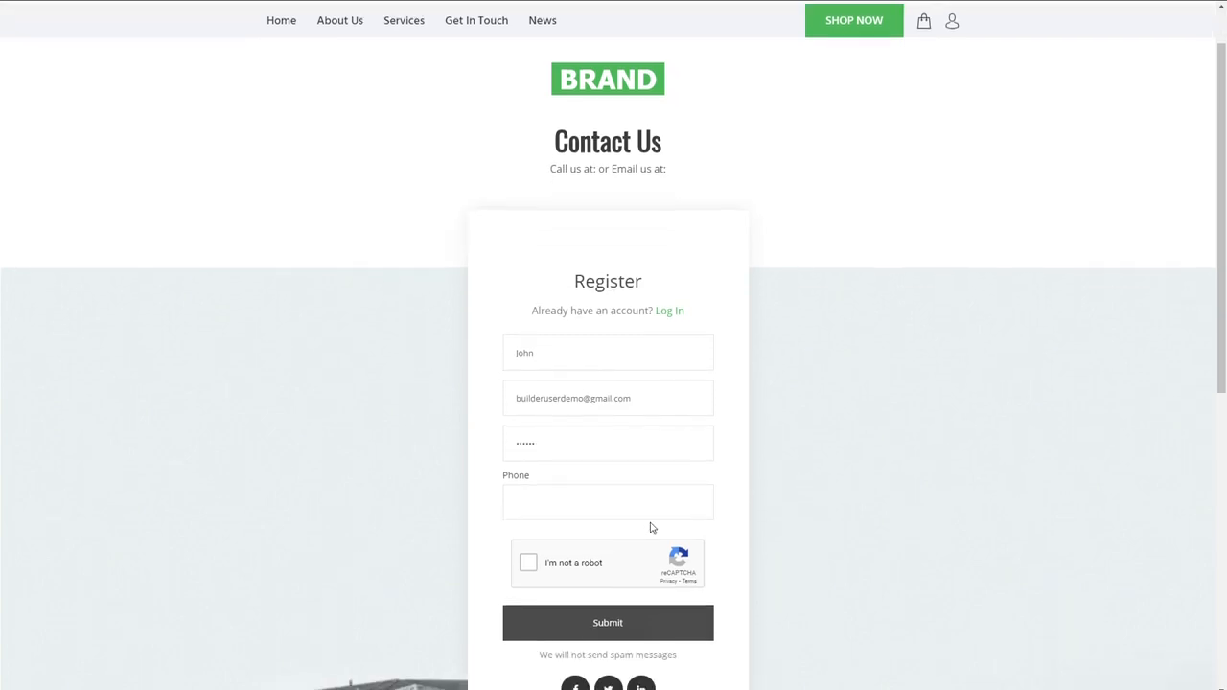
click(598, 565)
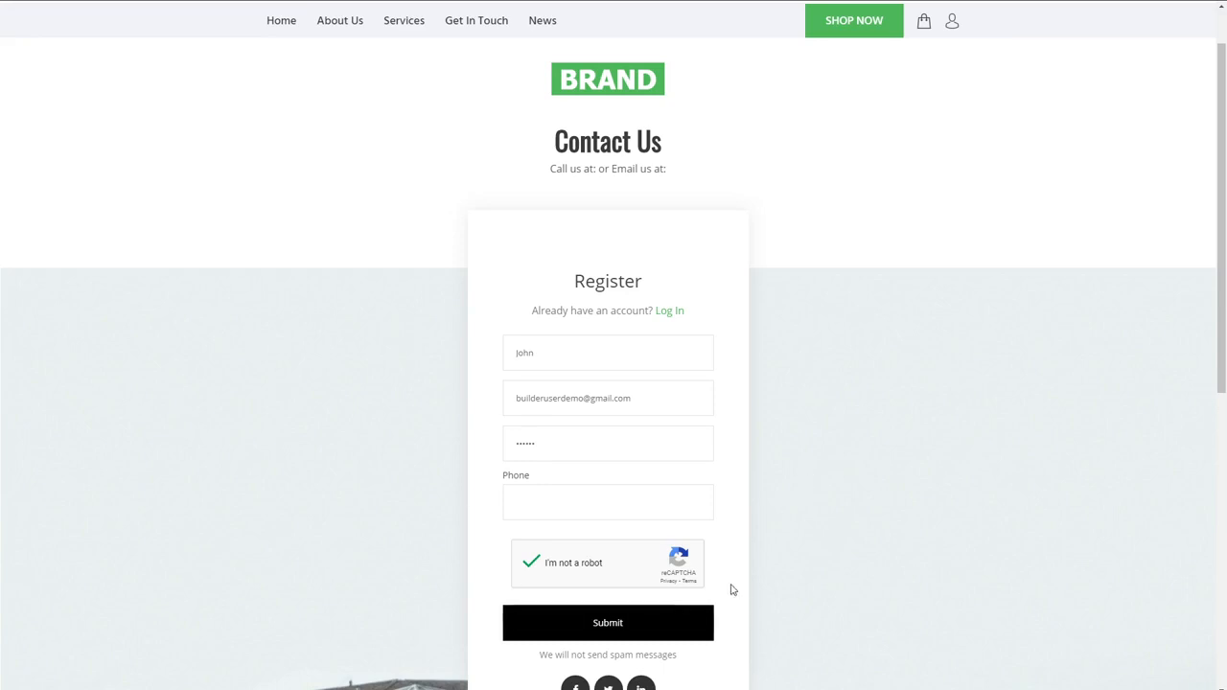
click(662, 637)
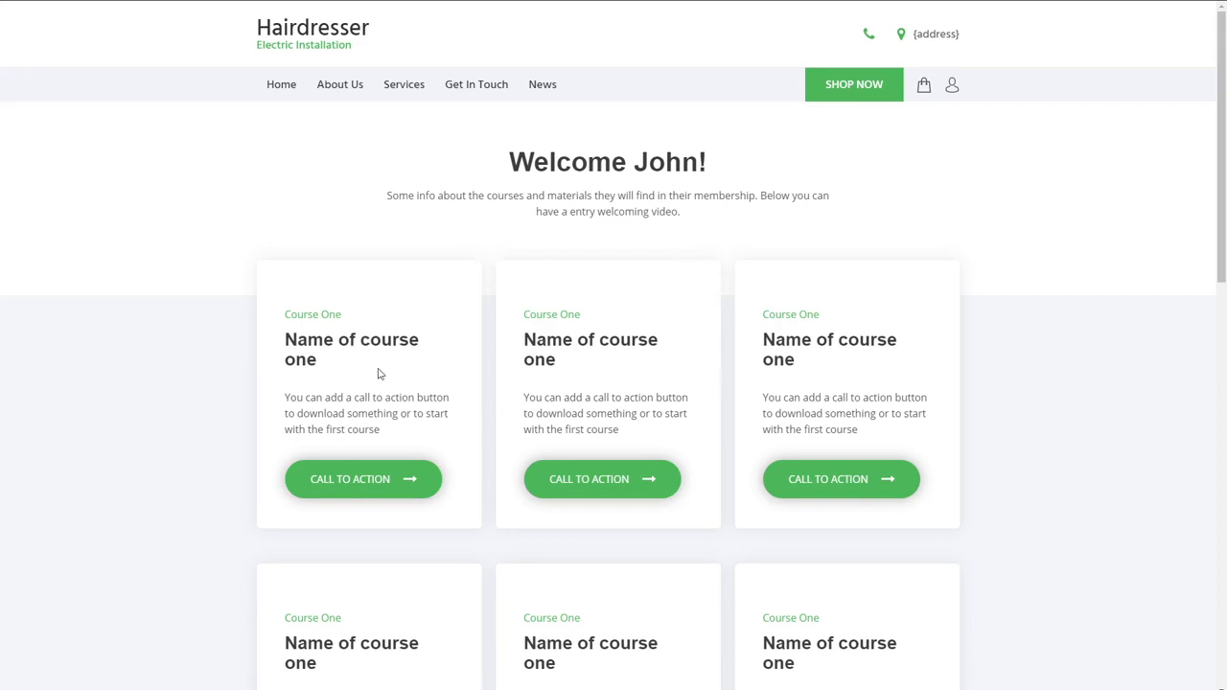
Step: Look through the course cards on the member dashboard and try the second card's call to action
scroll(997, 474, down, 1)
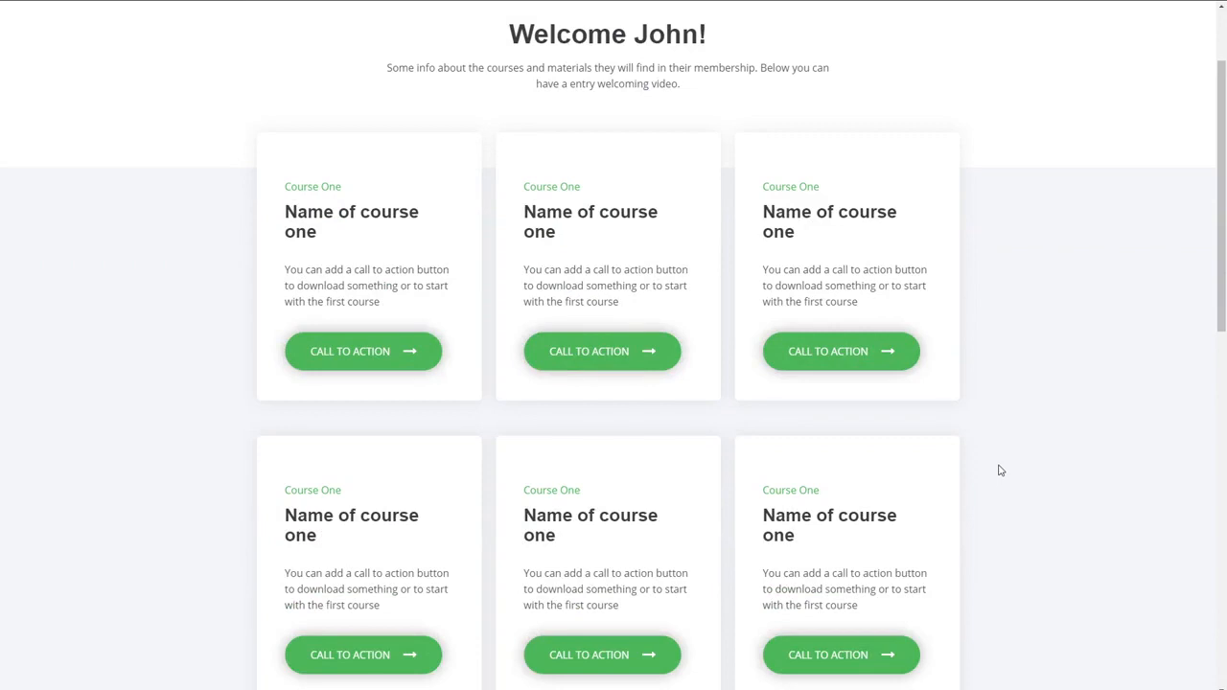
scroll(1000, 471, down, 1)
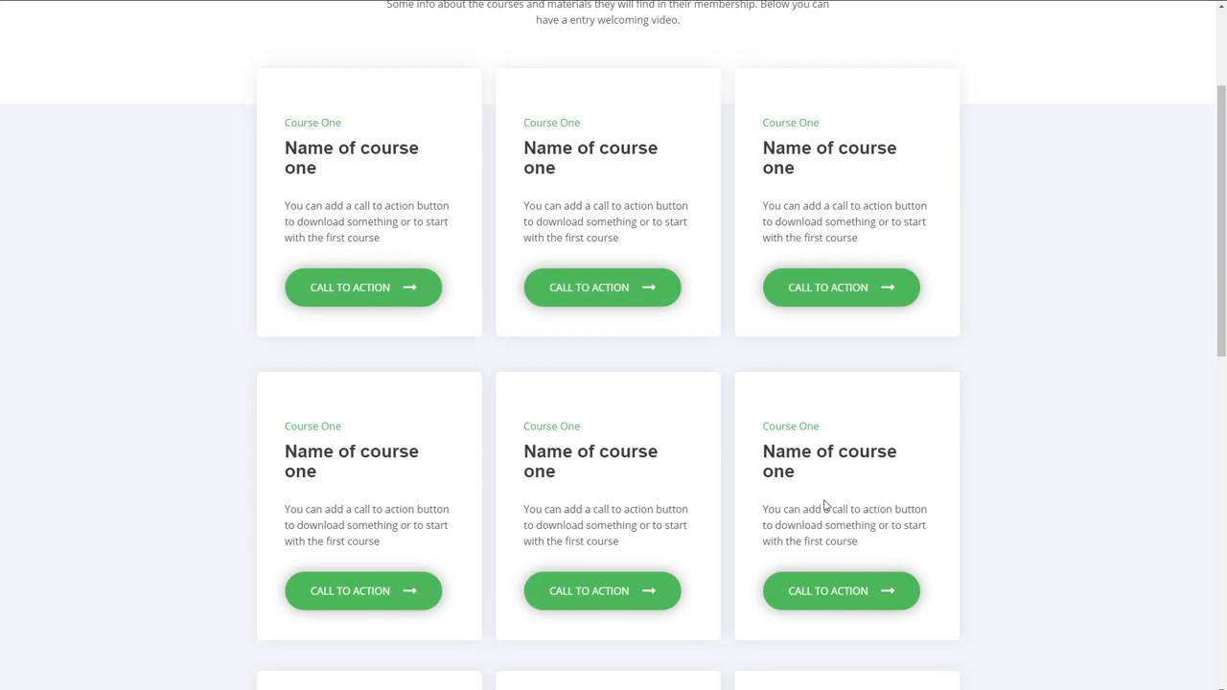
scroll(725, 491, down, 2)
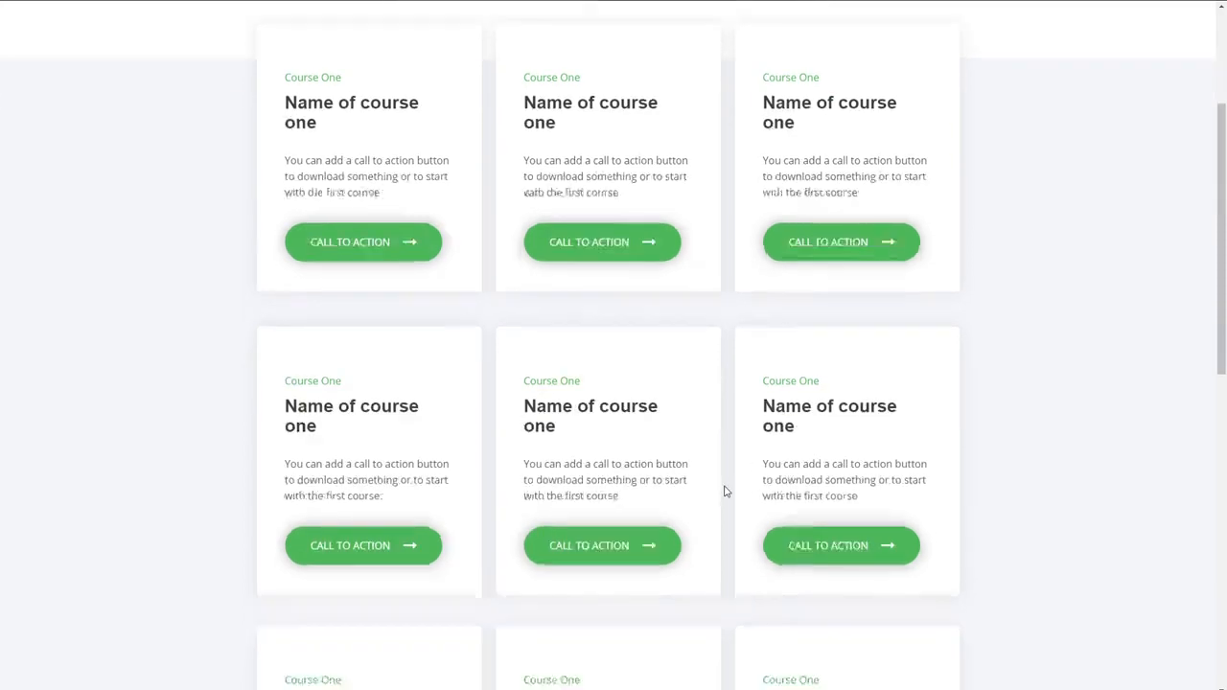
scroll(726, 492, up, 4)
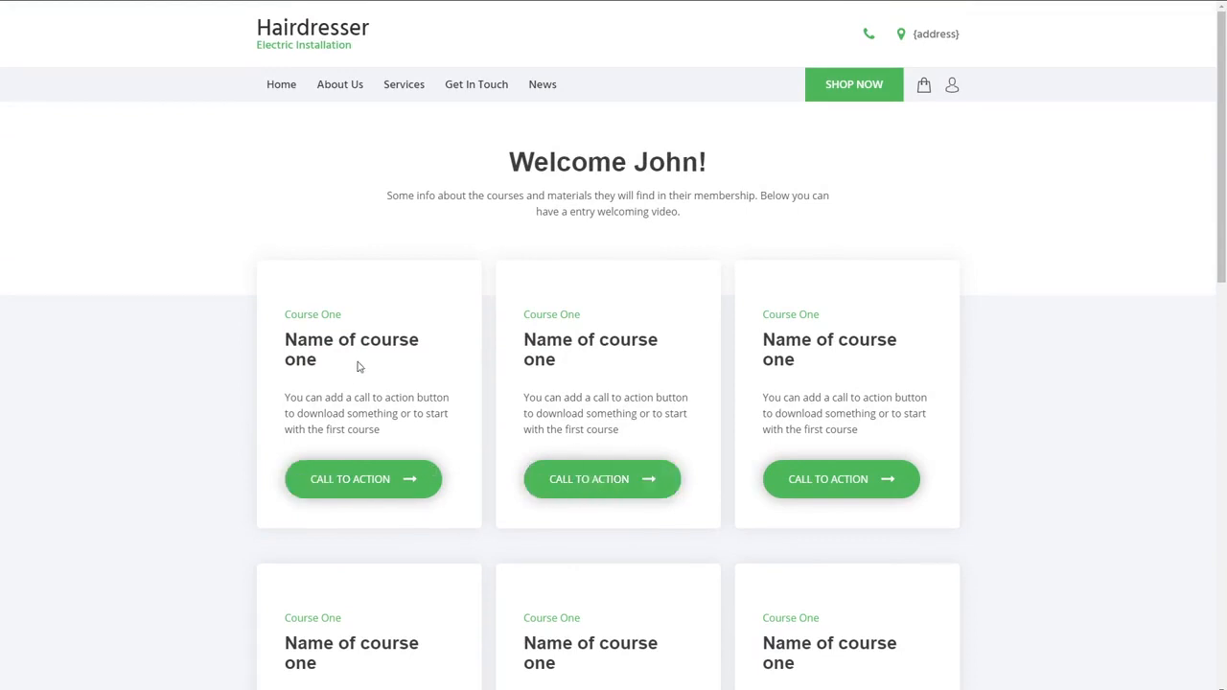
click(601, 488)
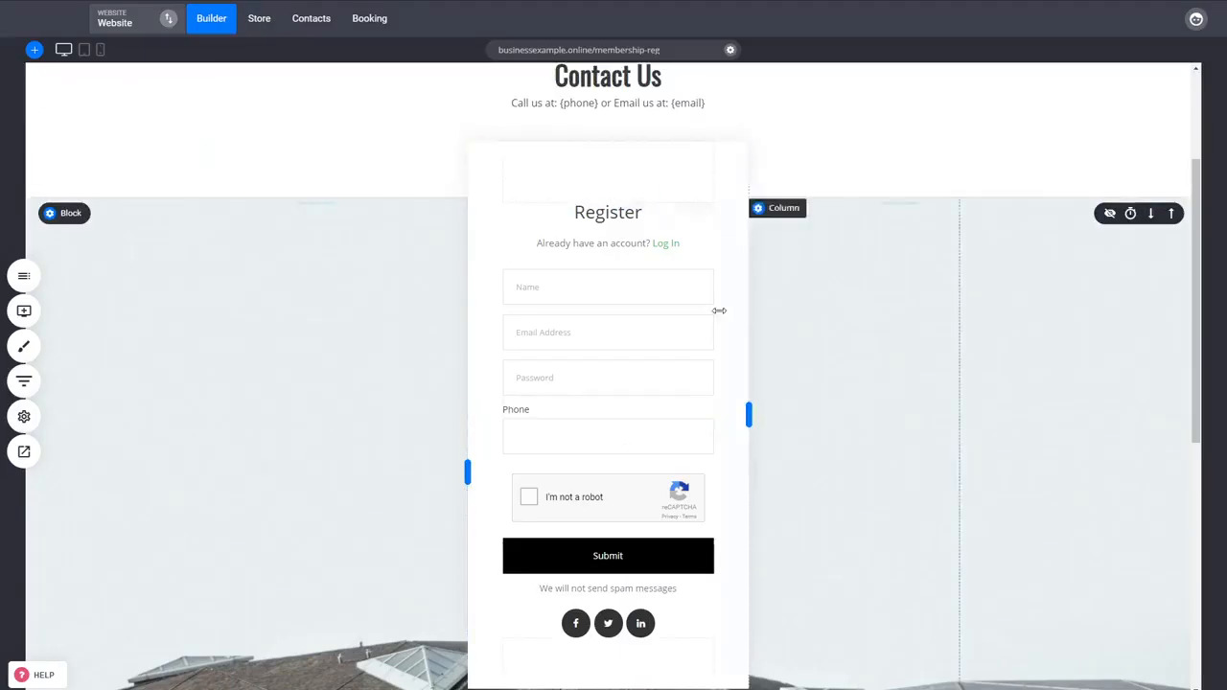
scroll(83, 297, up, 2)
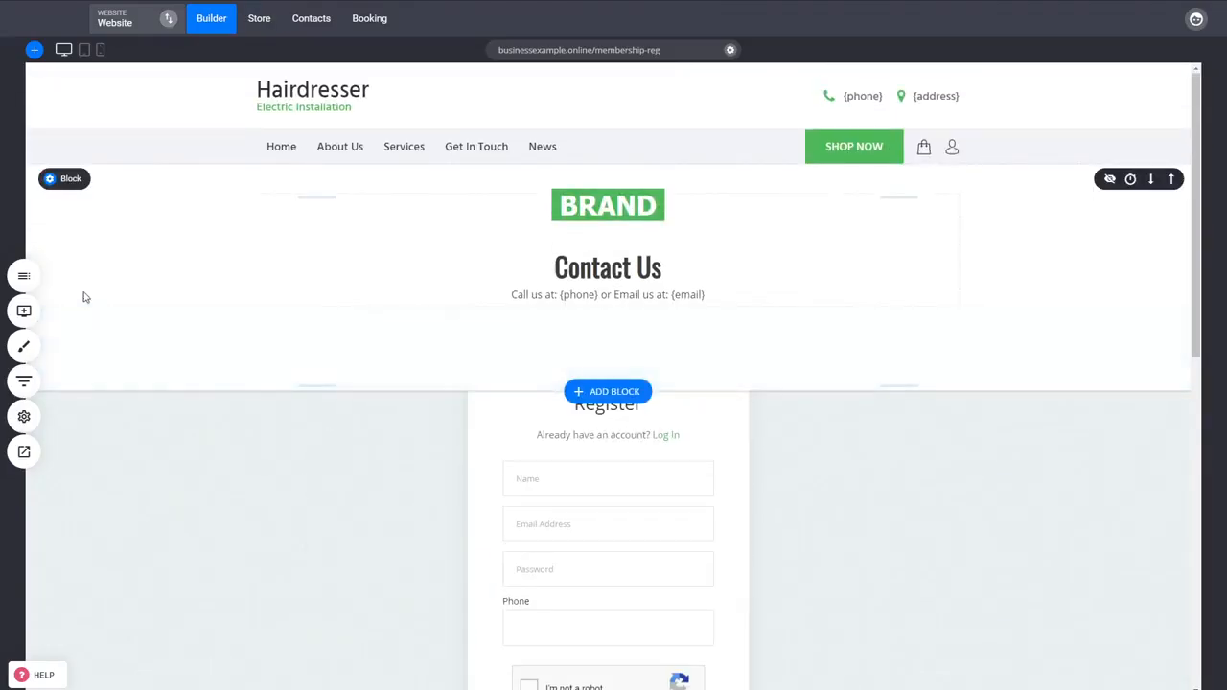
Step: Give the Courses member group access to the Lesson 2 page in its page settings and save
click(30, 284)
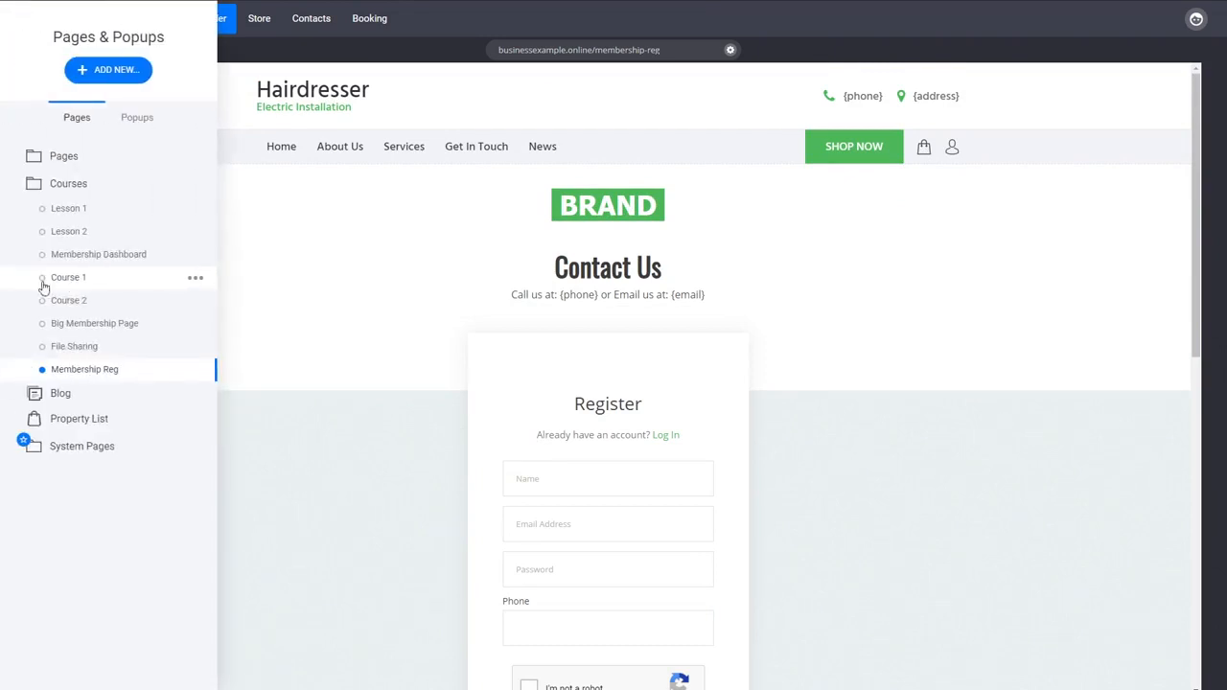
click(195, 234)
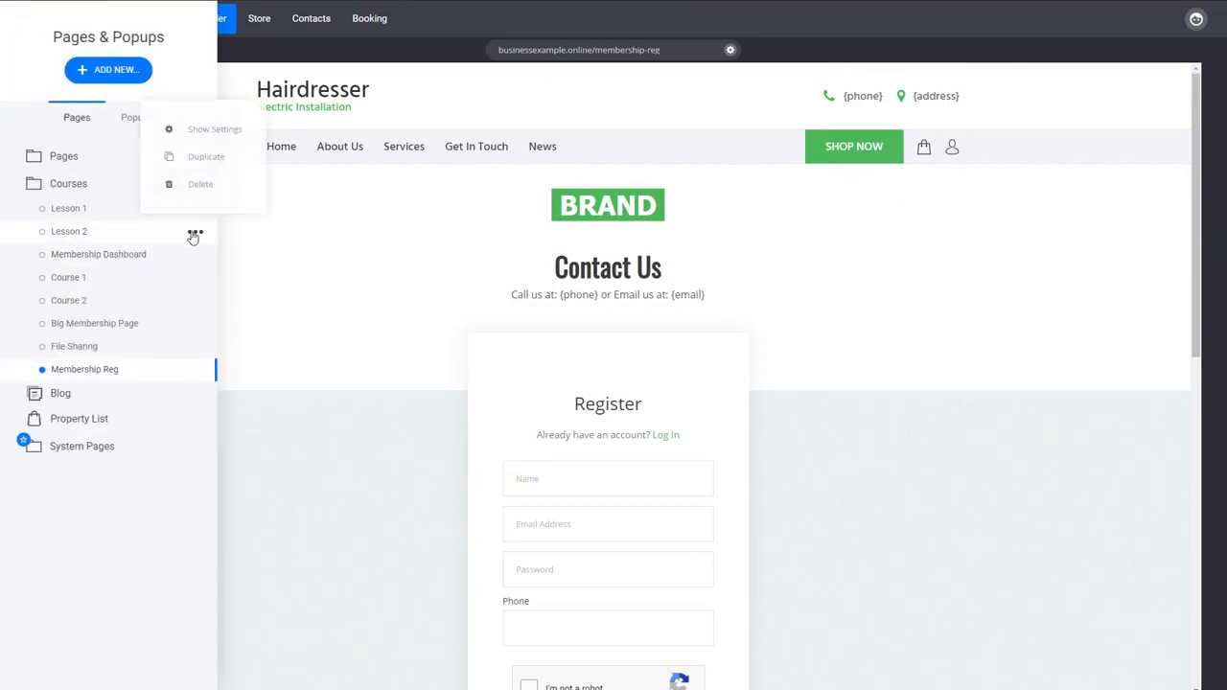
click(215, 131)
click(575, 409)
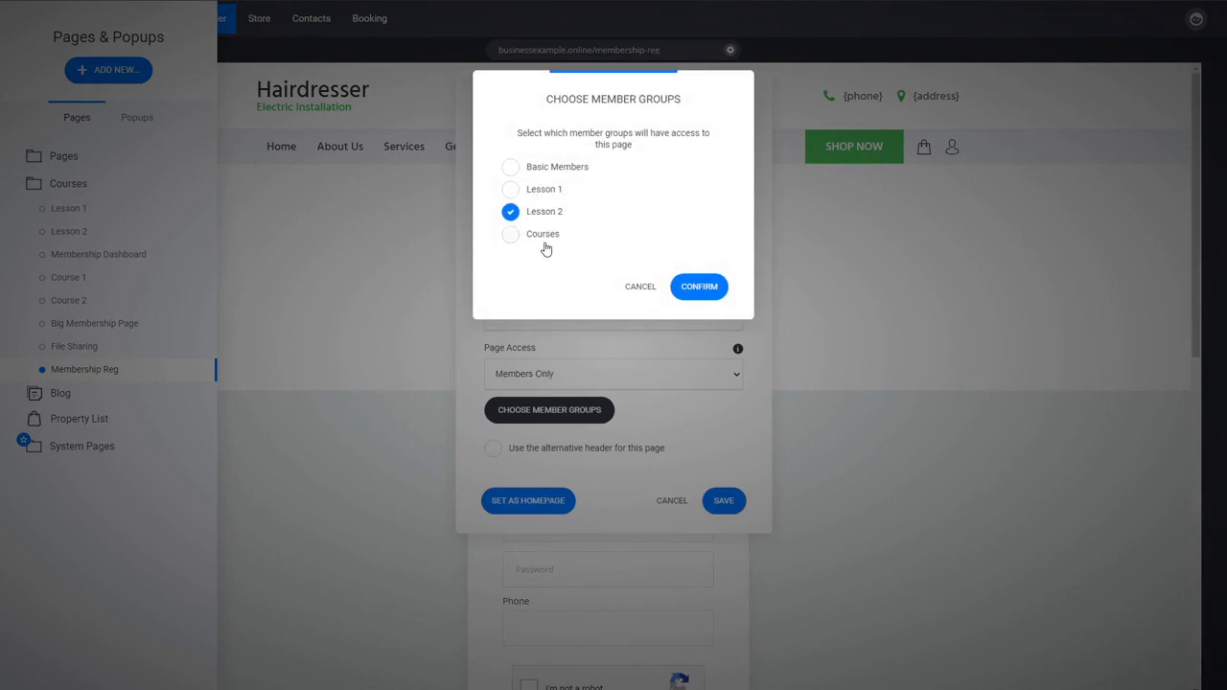
click(544, 241)
click(699, 288)
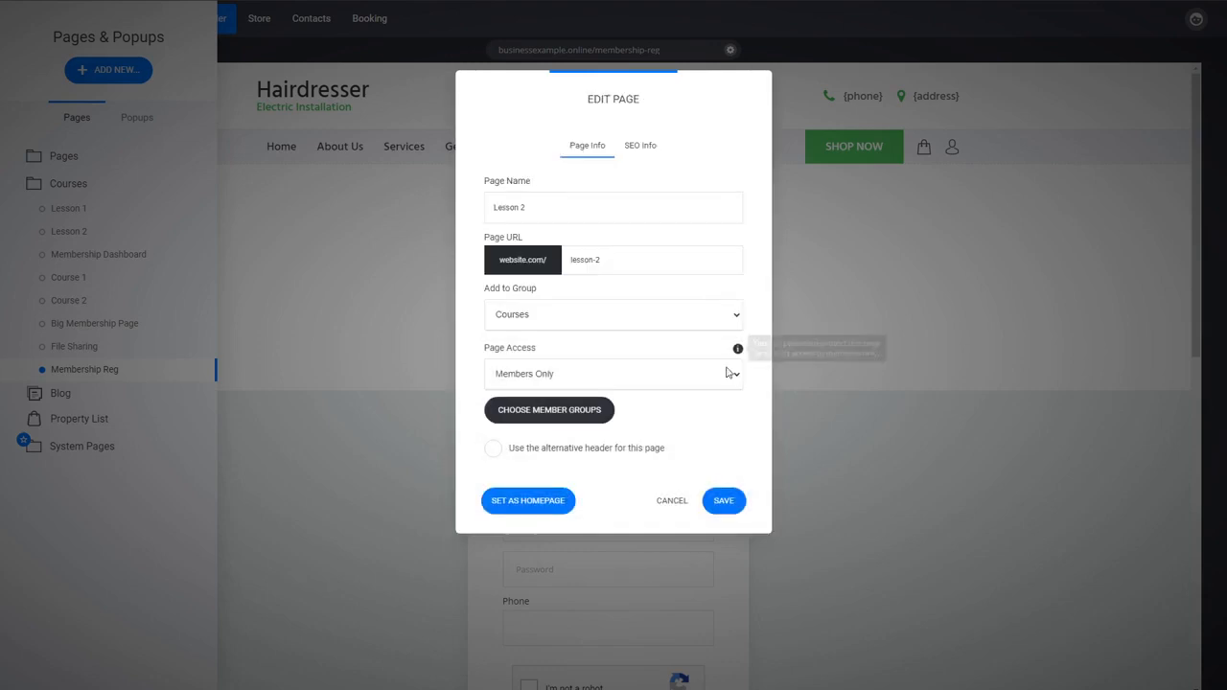
click(723, 501)
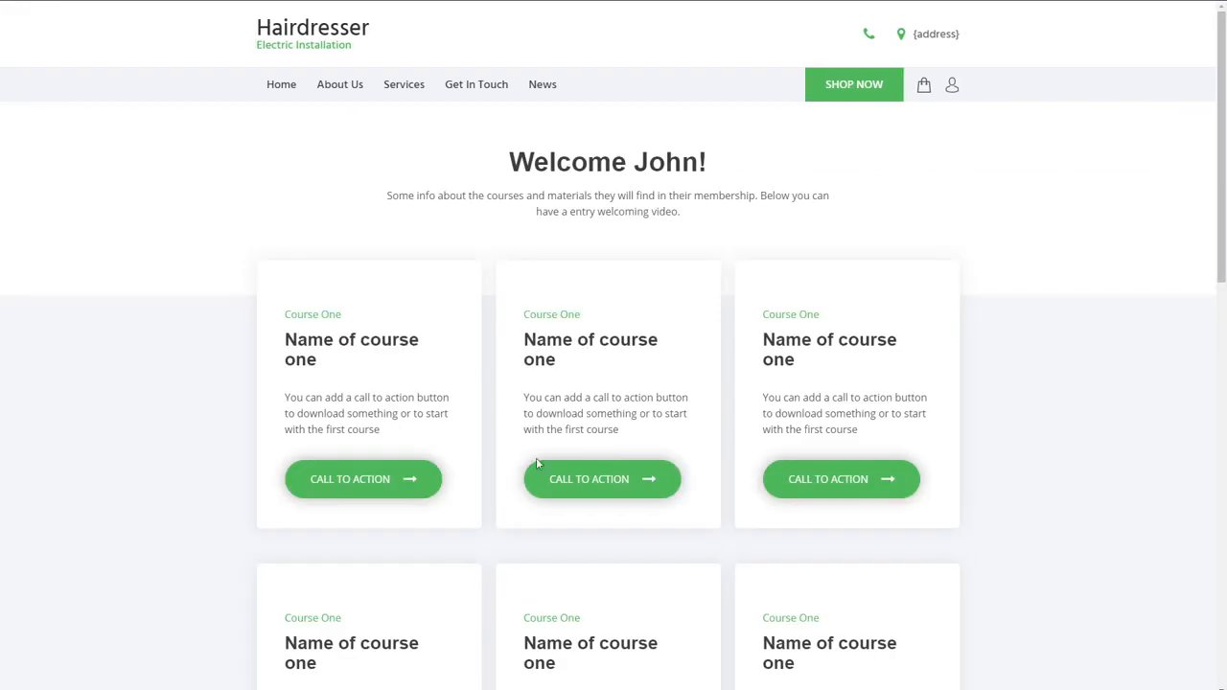
Step: Try the second course card's call to action on the dashboard, and open the new member's record from the Courses group in Contacts
click(610, 484)
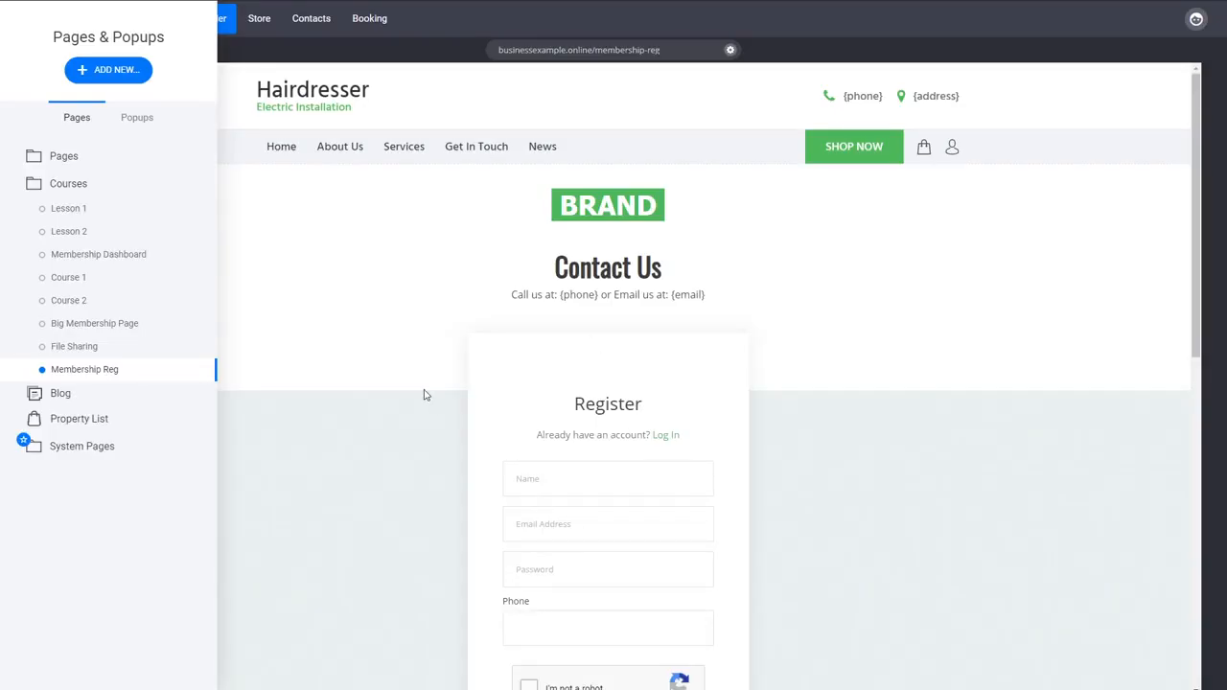
click(425, 395)
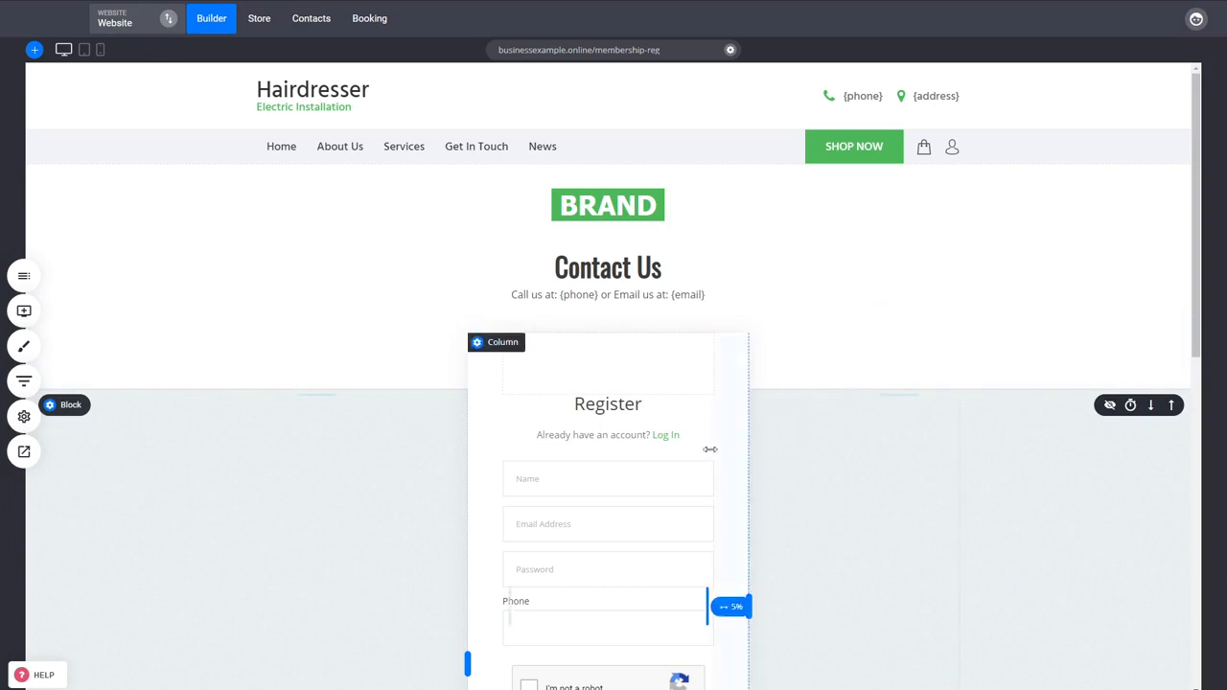
click(311, 23)
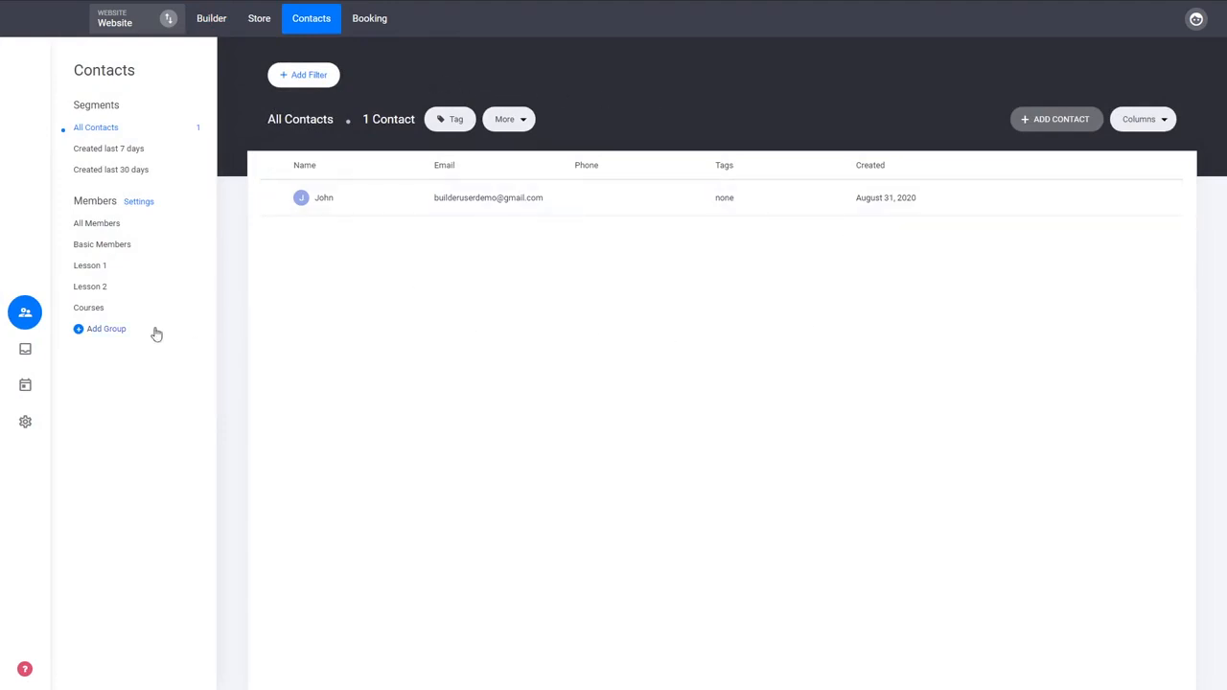
click(95, 307)
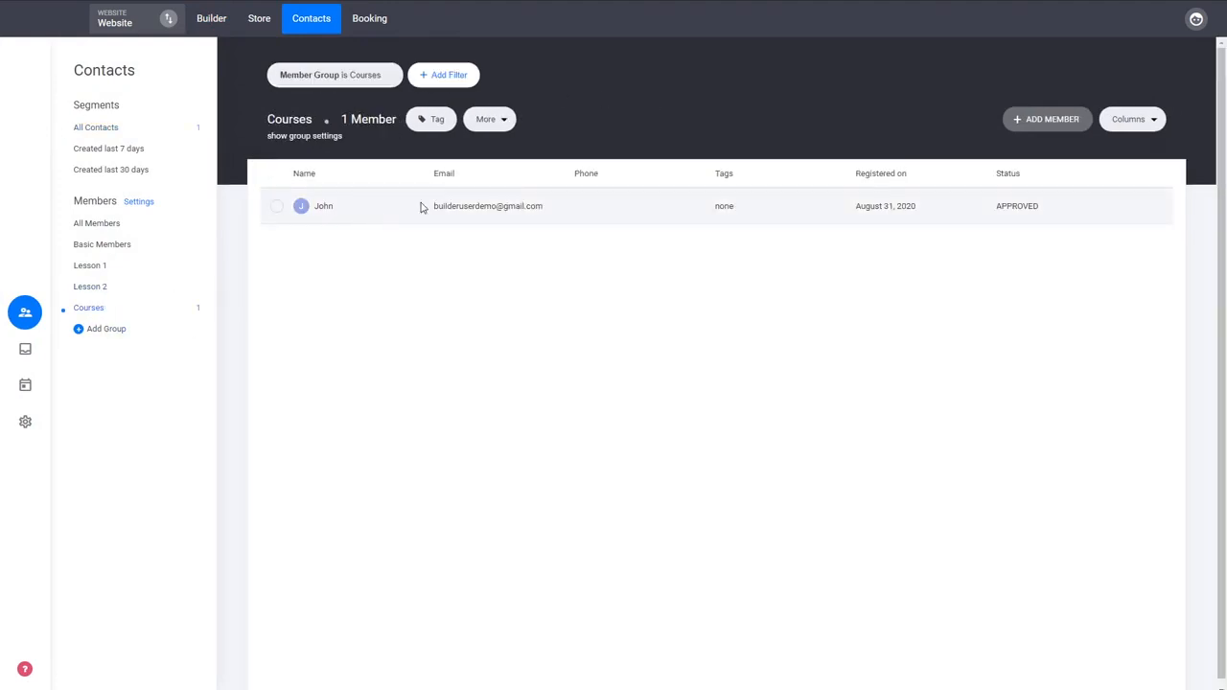
click(480, 216)
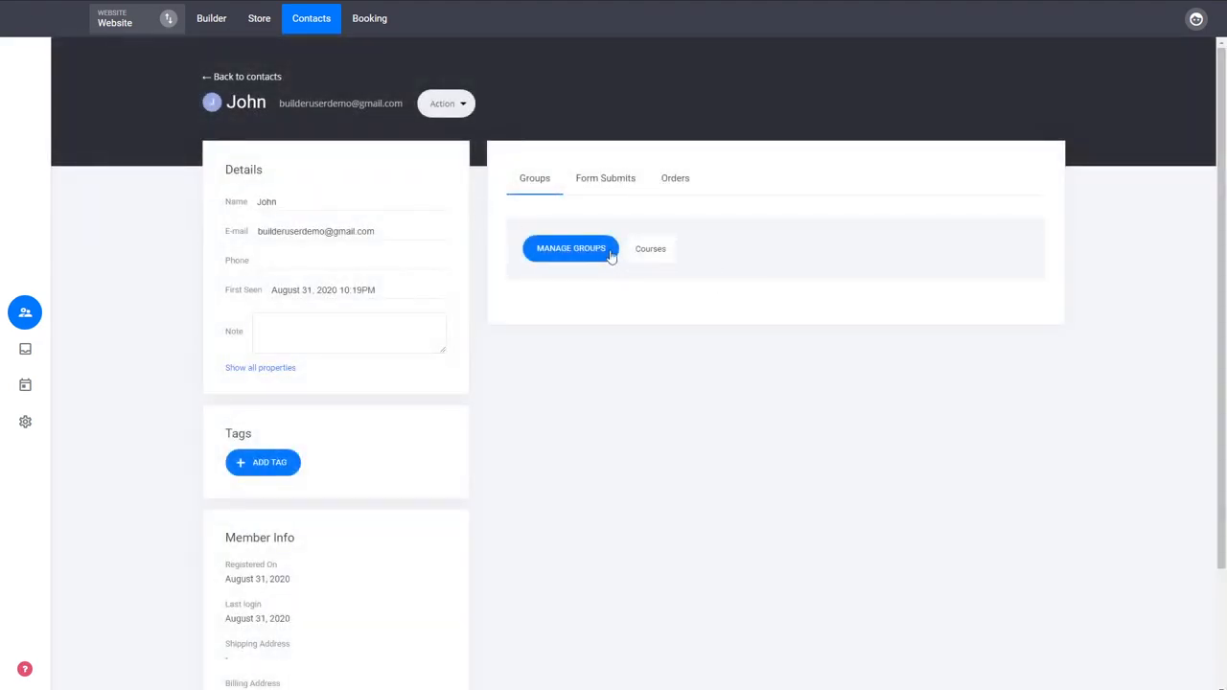
double_click(657, 251)
click(668, 297)
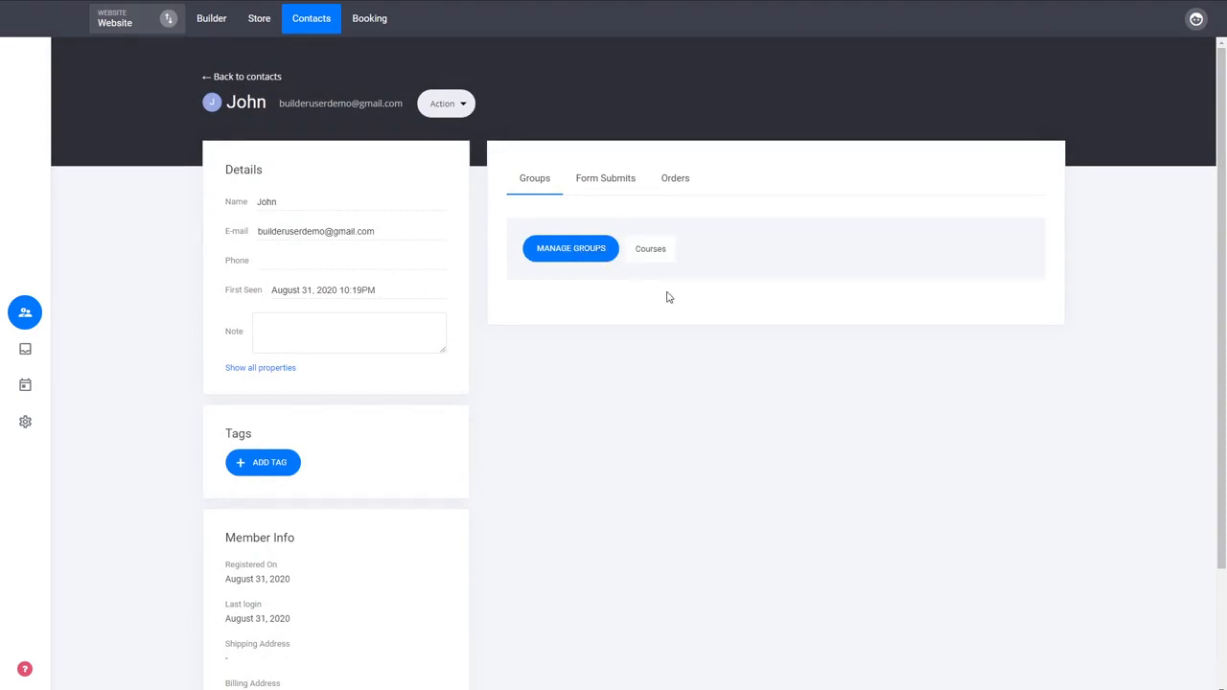
Step: Add the new member to the Lesson 1 and Lesson 2 groups alongside Courses
click(599, 251)
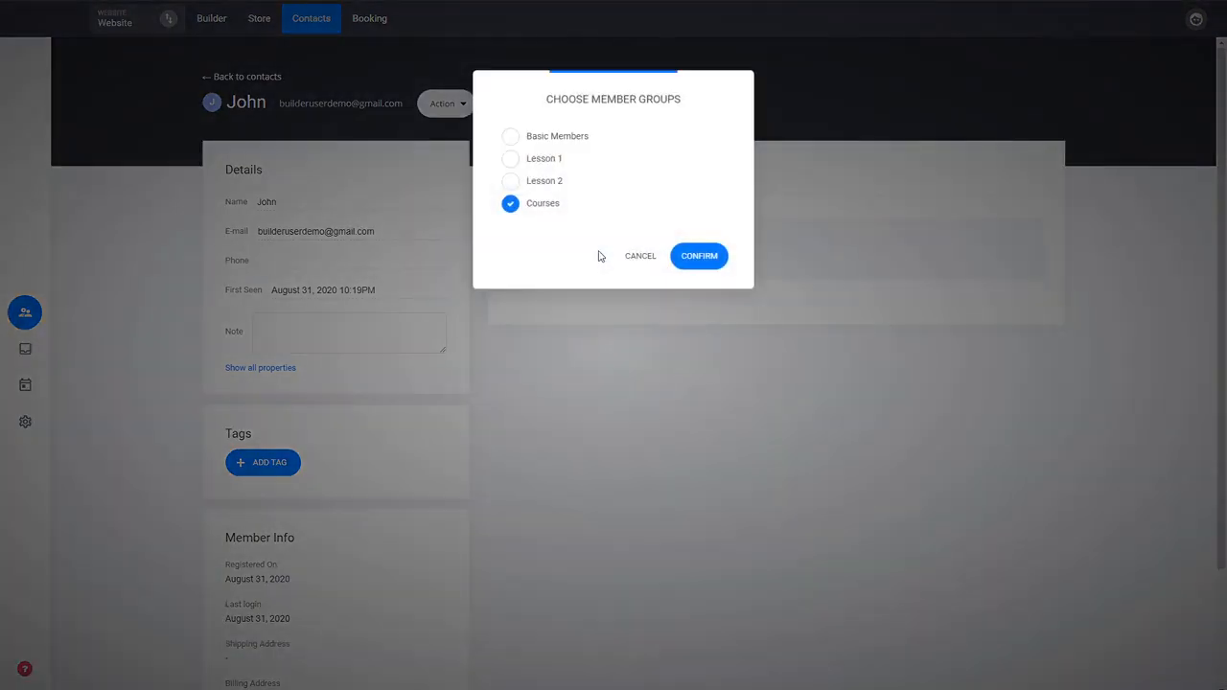
click(548, 187)
click(549, 162)
click(700, 259)
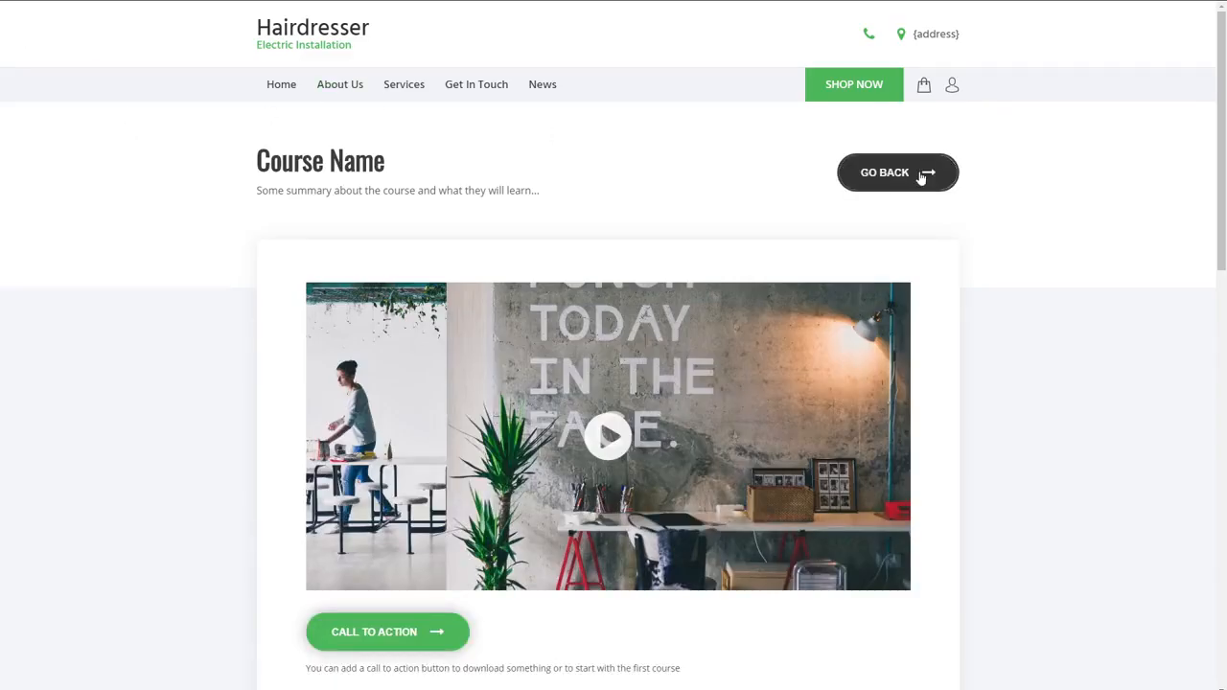
Step: Test the live course page's Go Back link and the first dashboard card's call to action
click(922, 177)
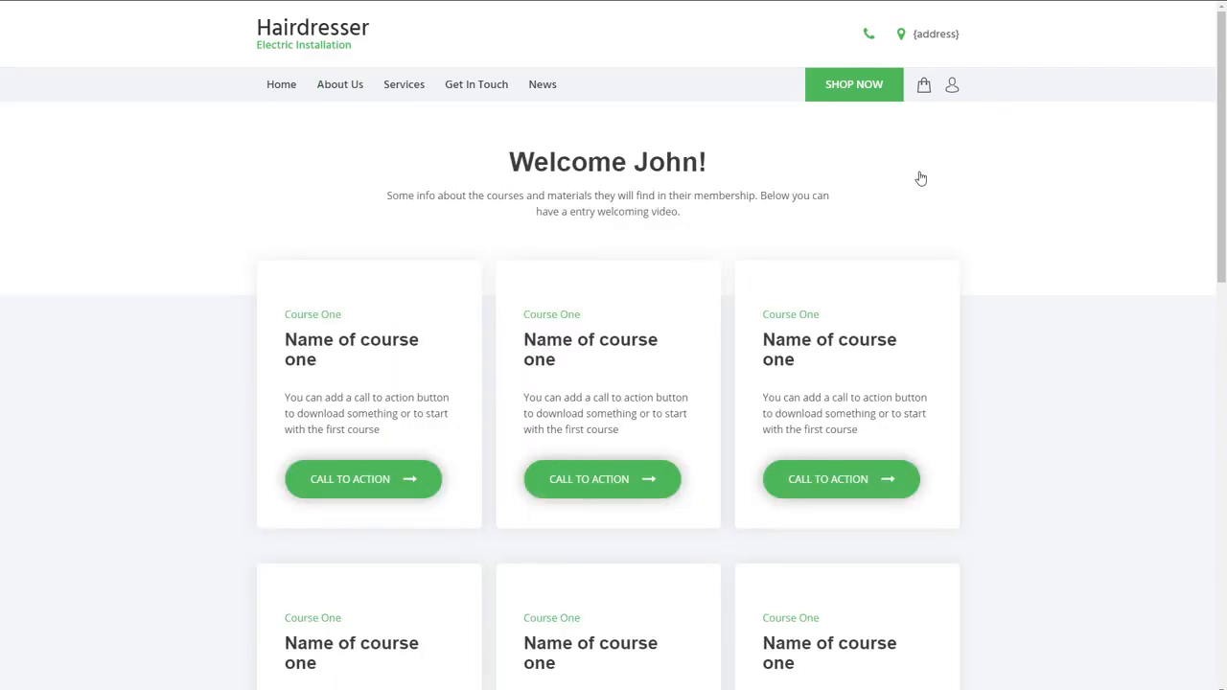
click(384, 490)
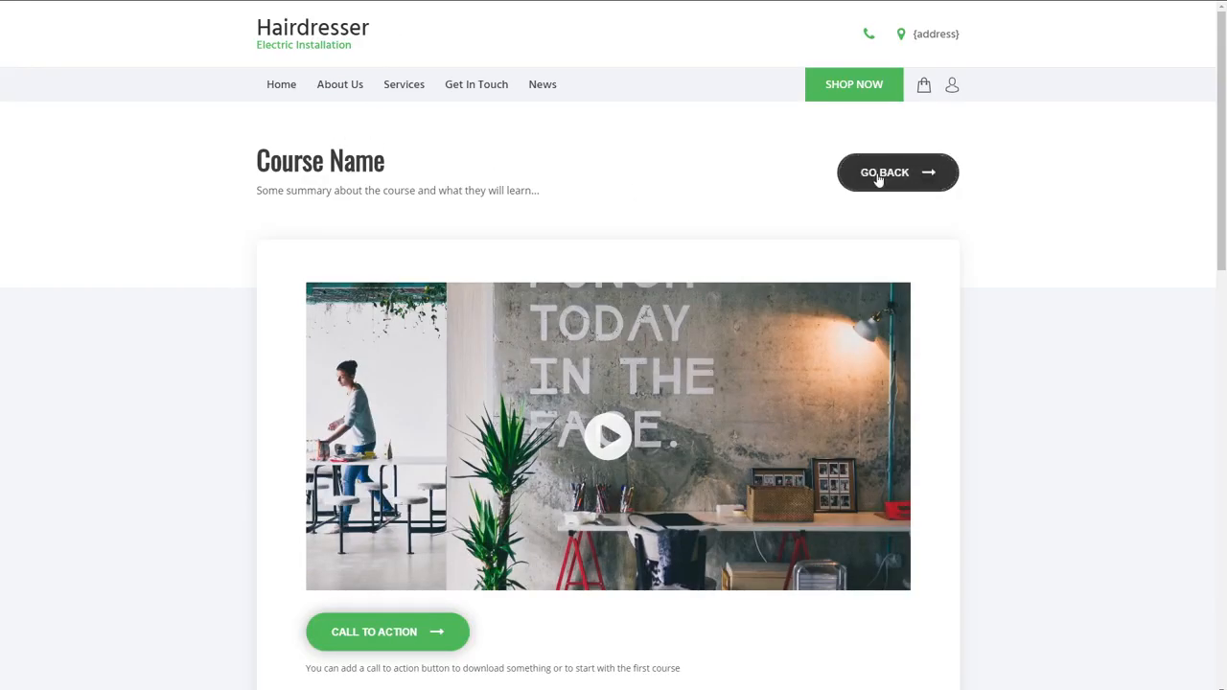
click(878, 176)
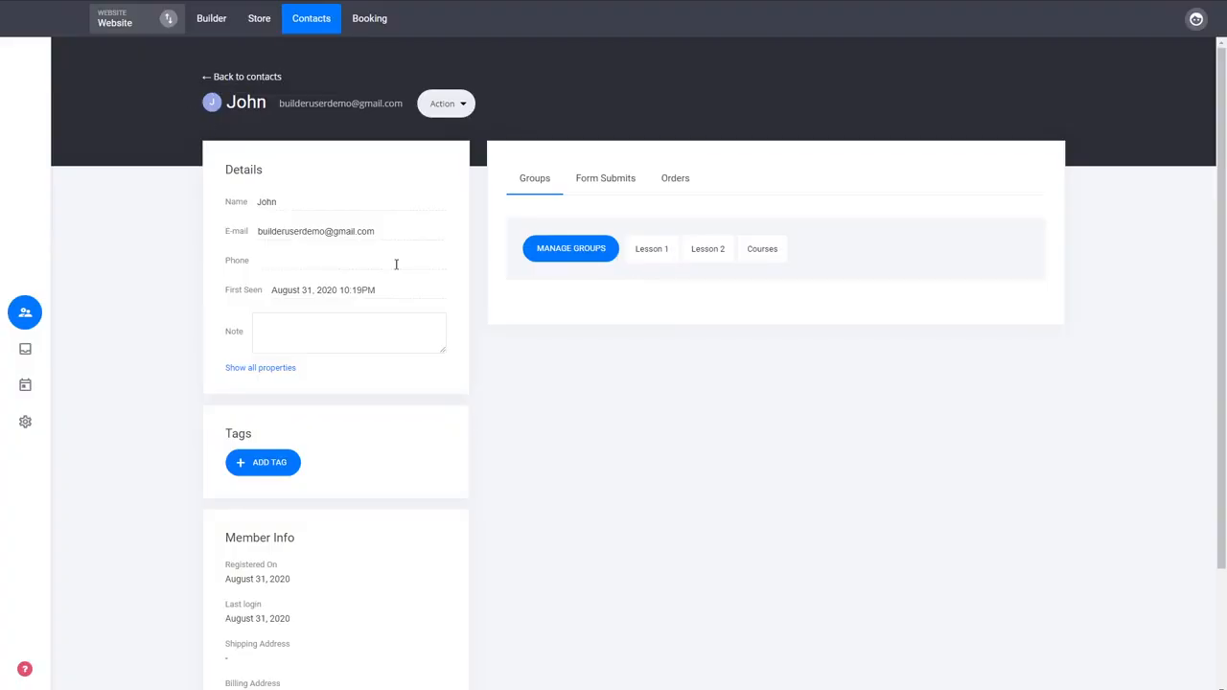
Step: Return to the contacts list and view the members of the Lesson 2 and Lesson 1 groups
click(266, 80)
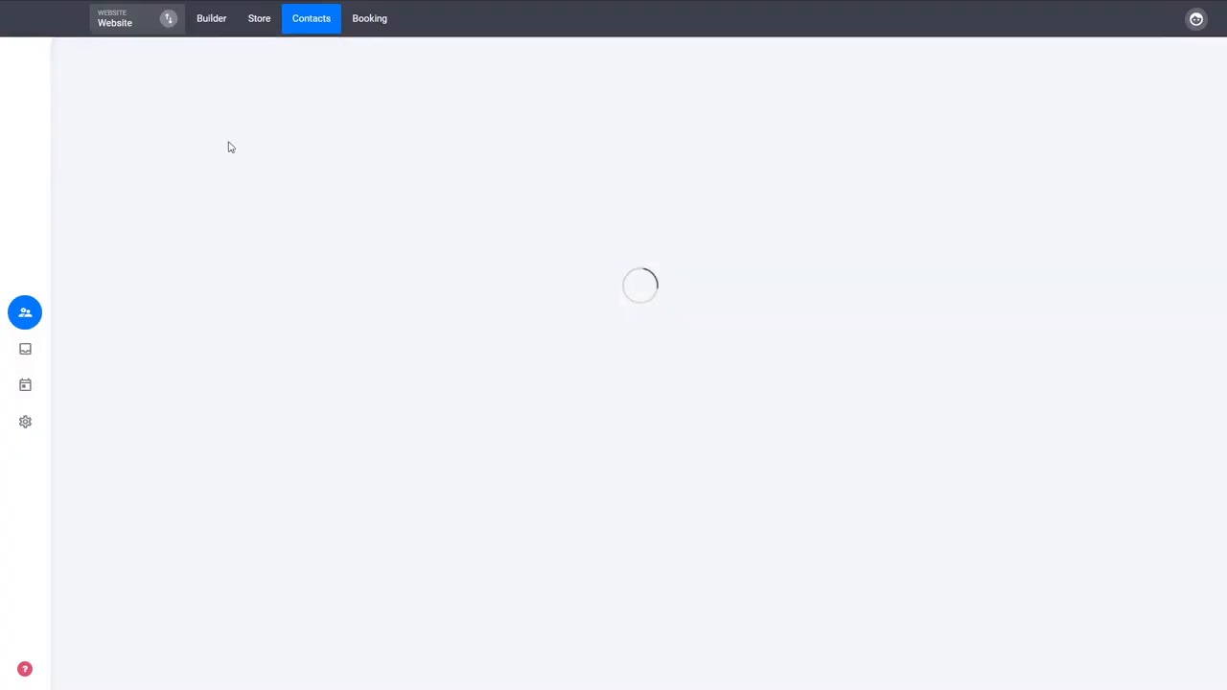
click(106, 290)
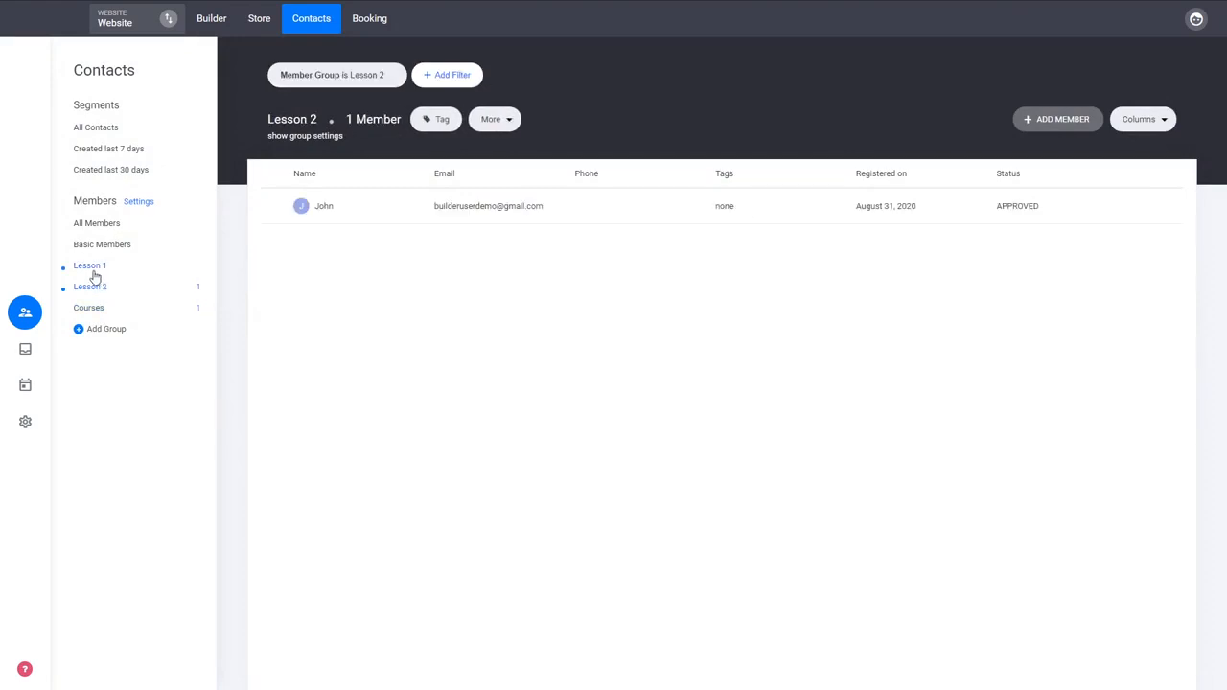
click(92, 268)
Step: Remove the login/profile icon from the header of the website's home page in the builder
click(210, 21)
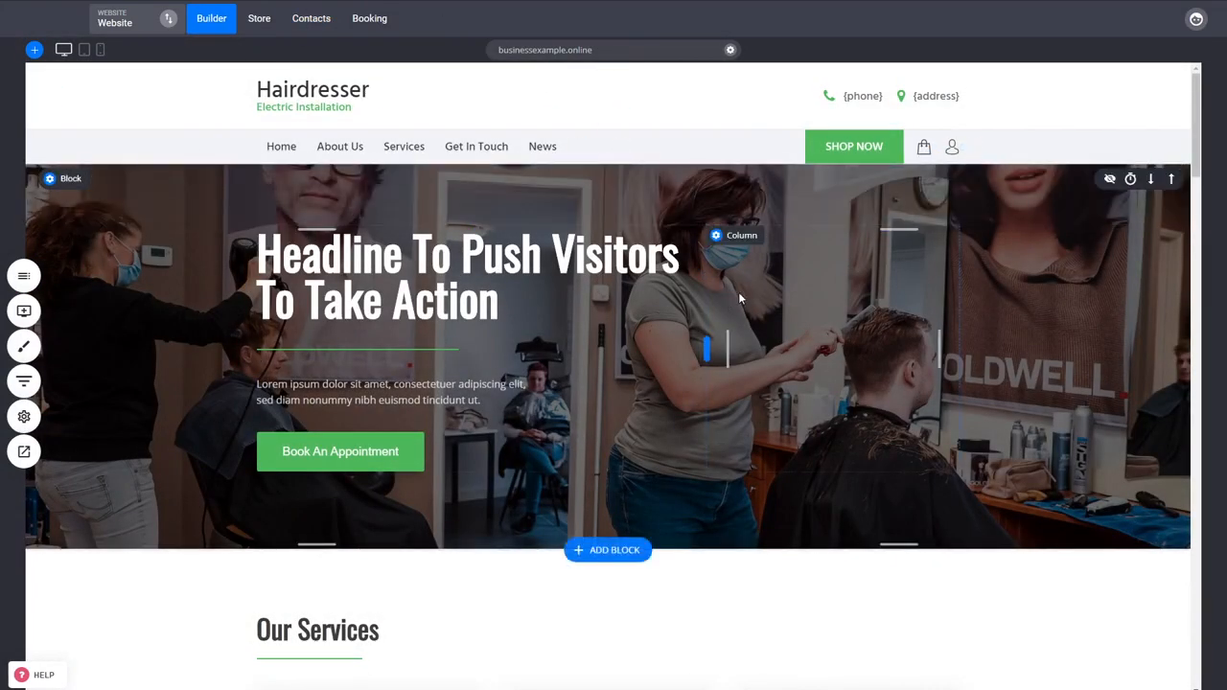
click(975, 137)
click(677, 309)
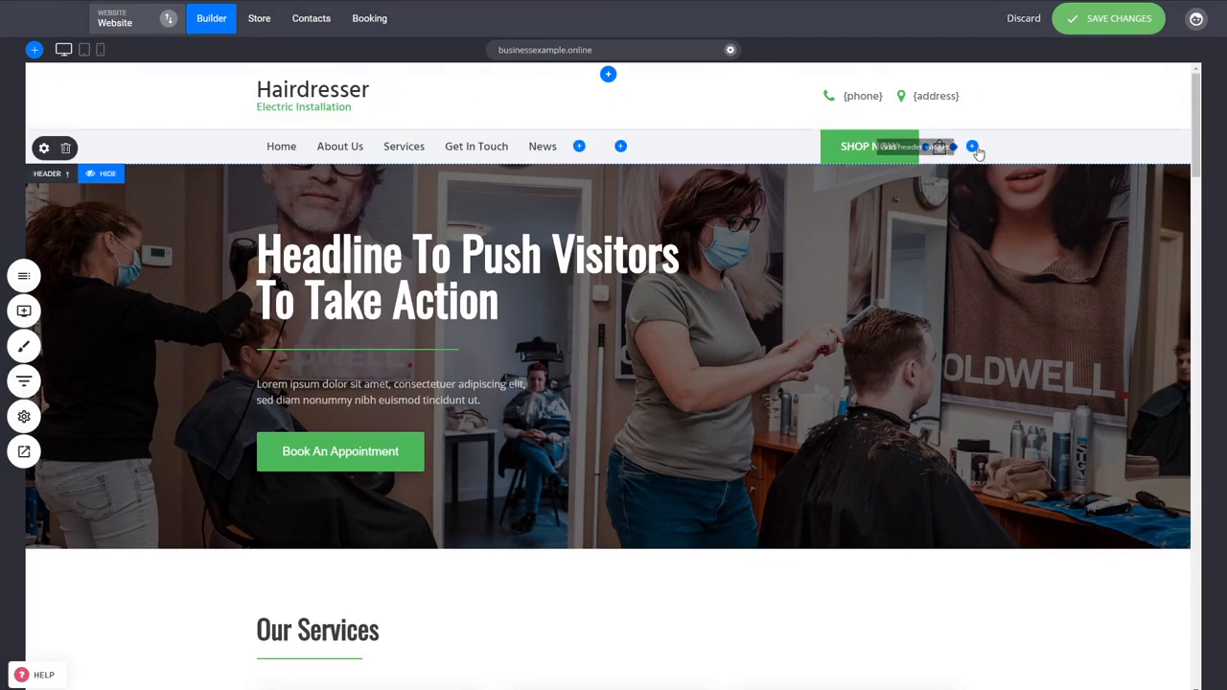
Step: Add a Login/Profile widget to the header beside the shopping bag icon and save the changes
click(971, 147)
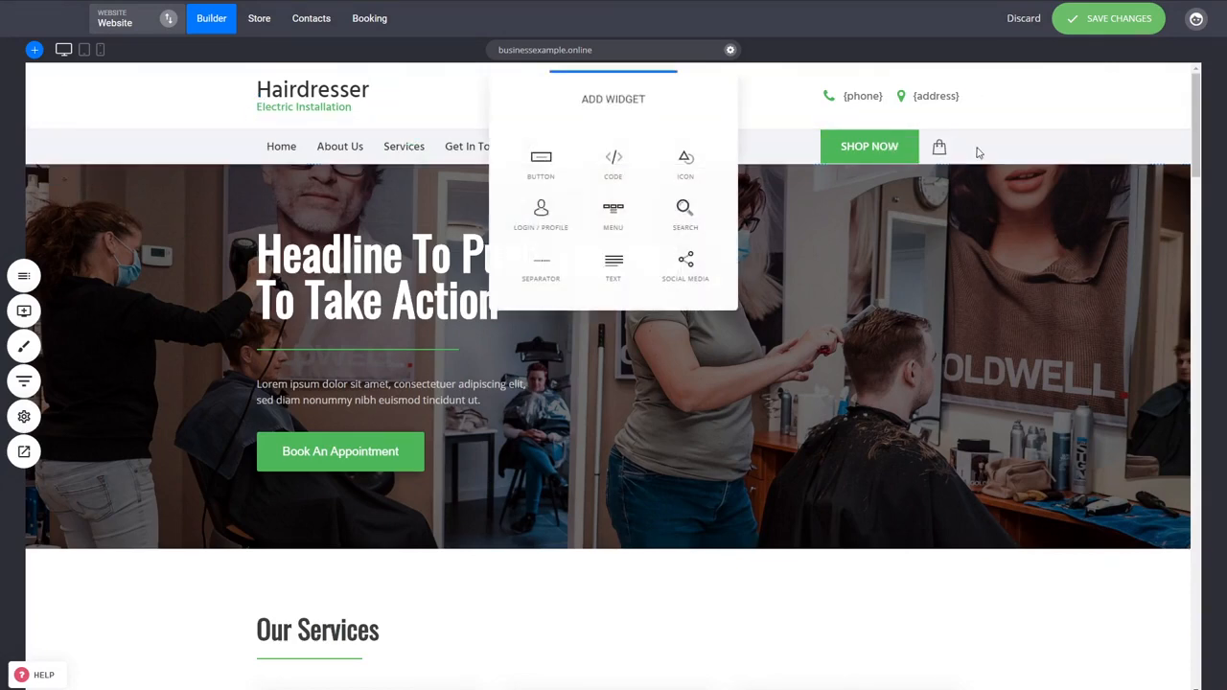
click(533, 230)
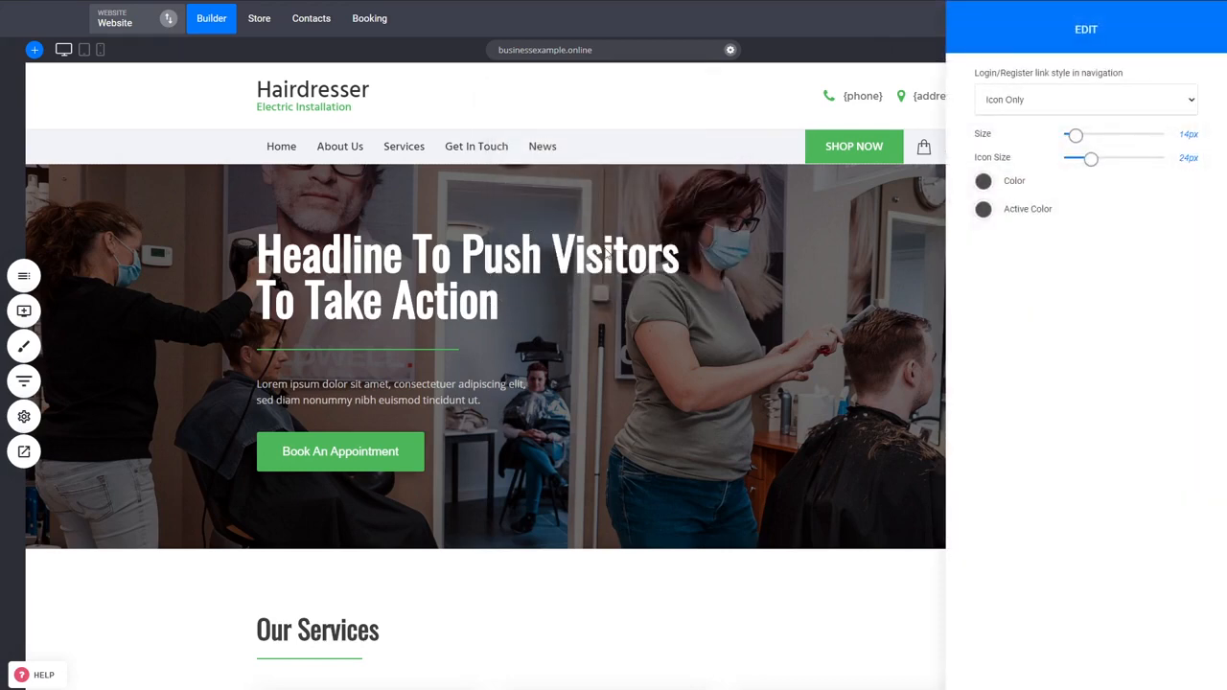
click(725, 229)
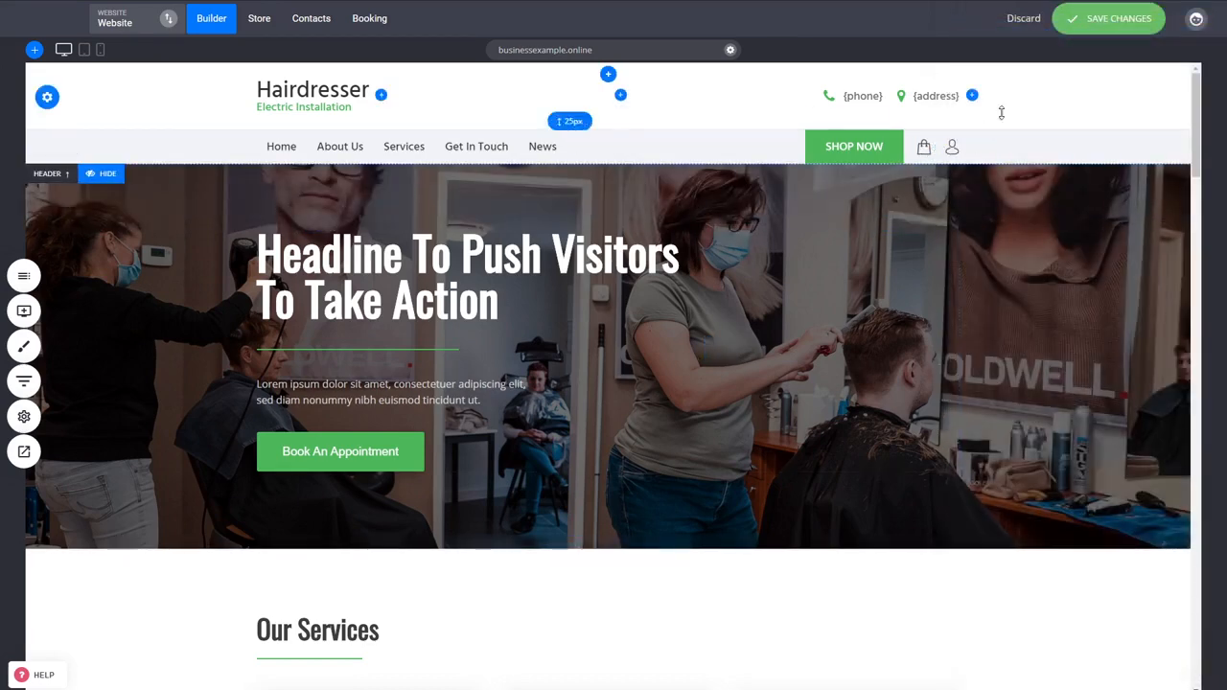
click(1103, 18)
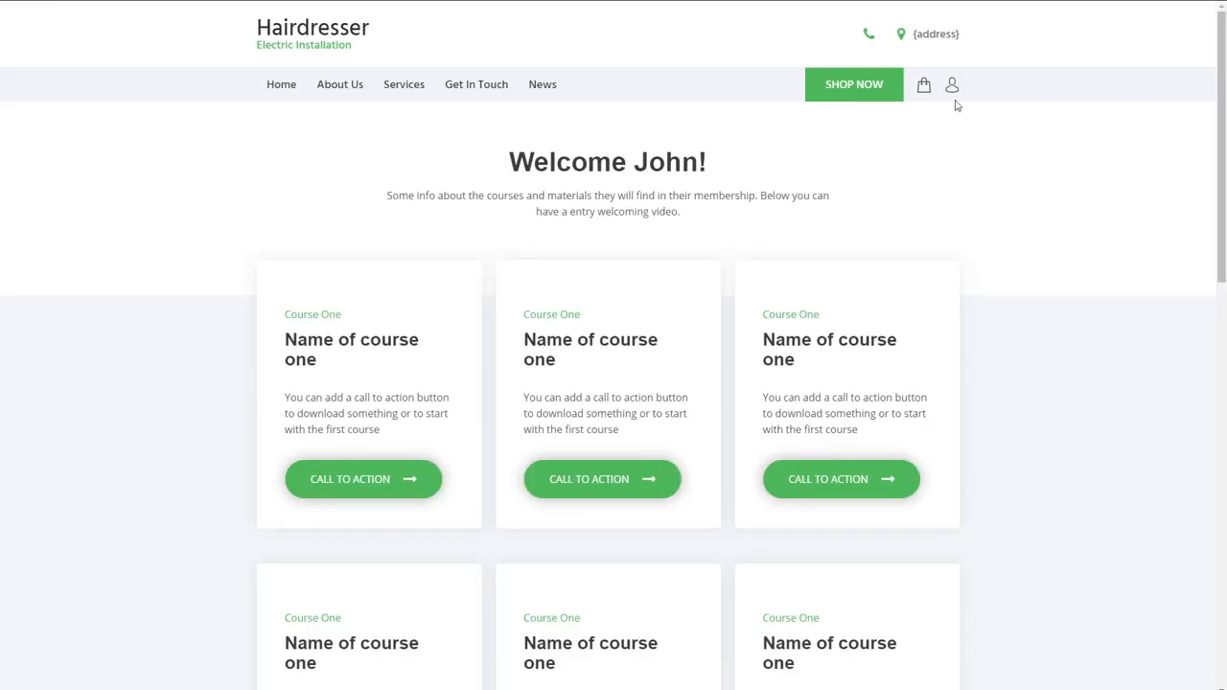
Step: Open the member's profile on the live site and view the Lesson 1, Lesson 2 and Courses pages from My Membership
click(952, 86)
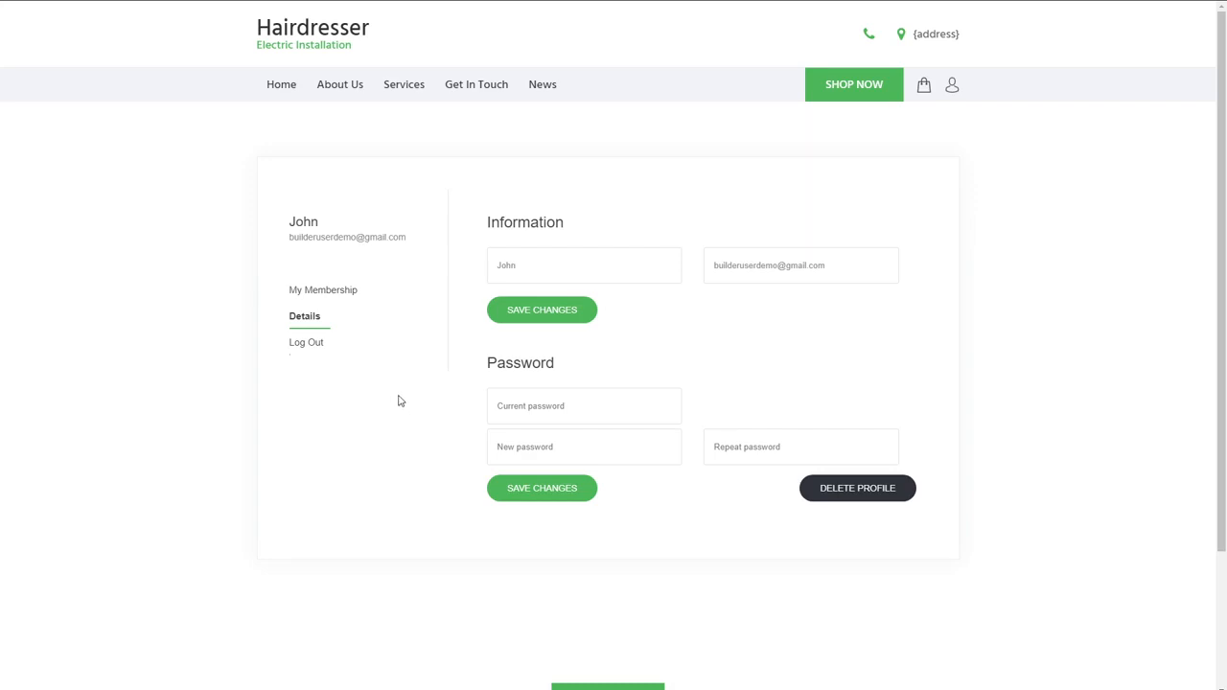
click(328, 297)
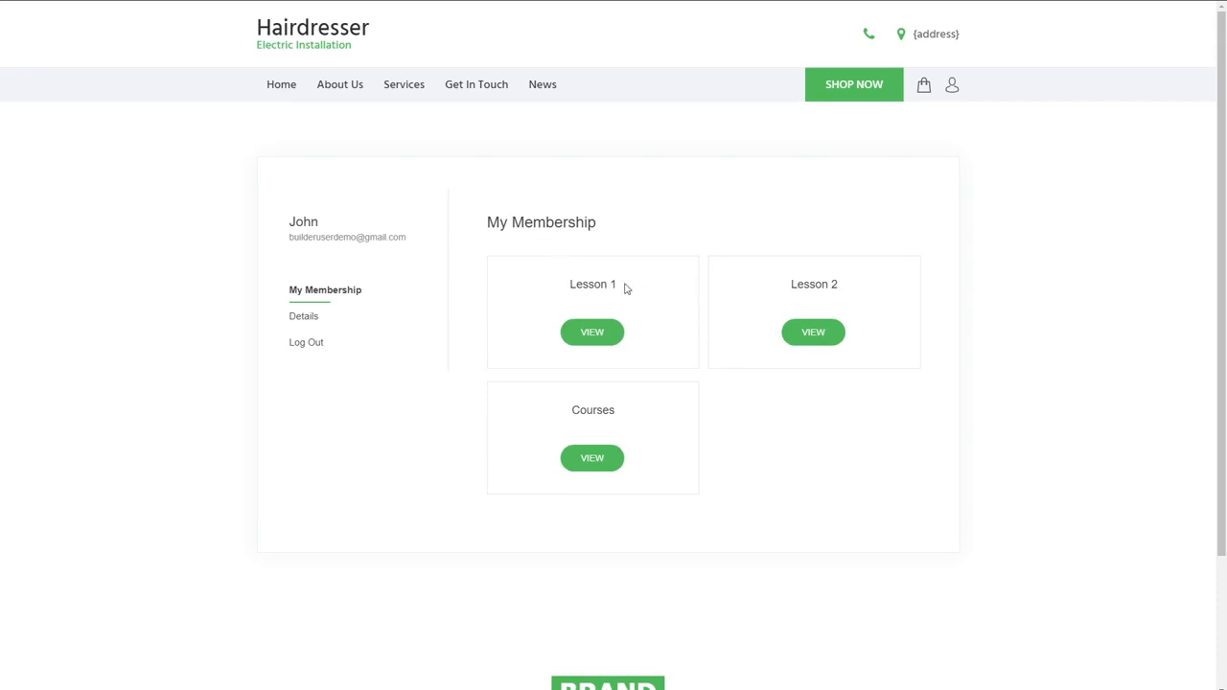
click(612, 343)
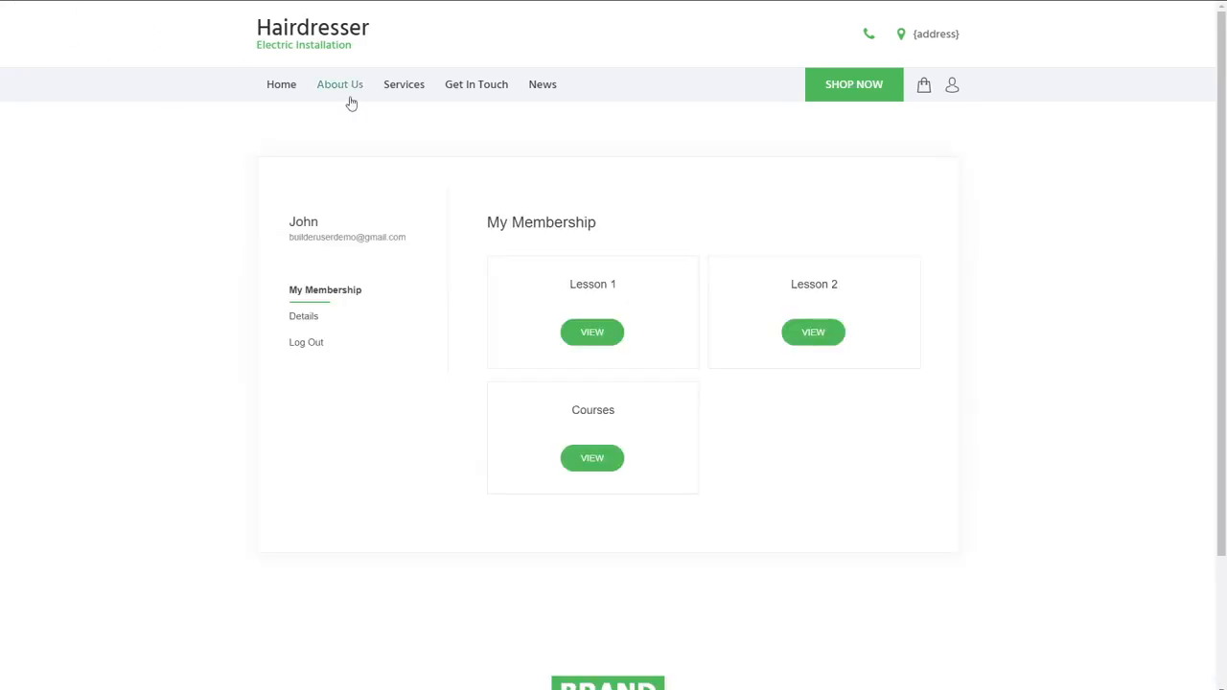
click(816, 341)
click(606, 468)
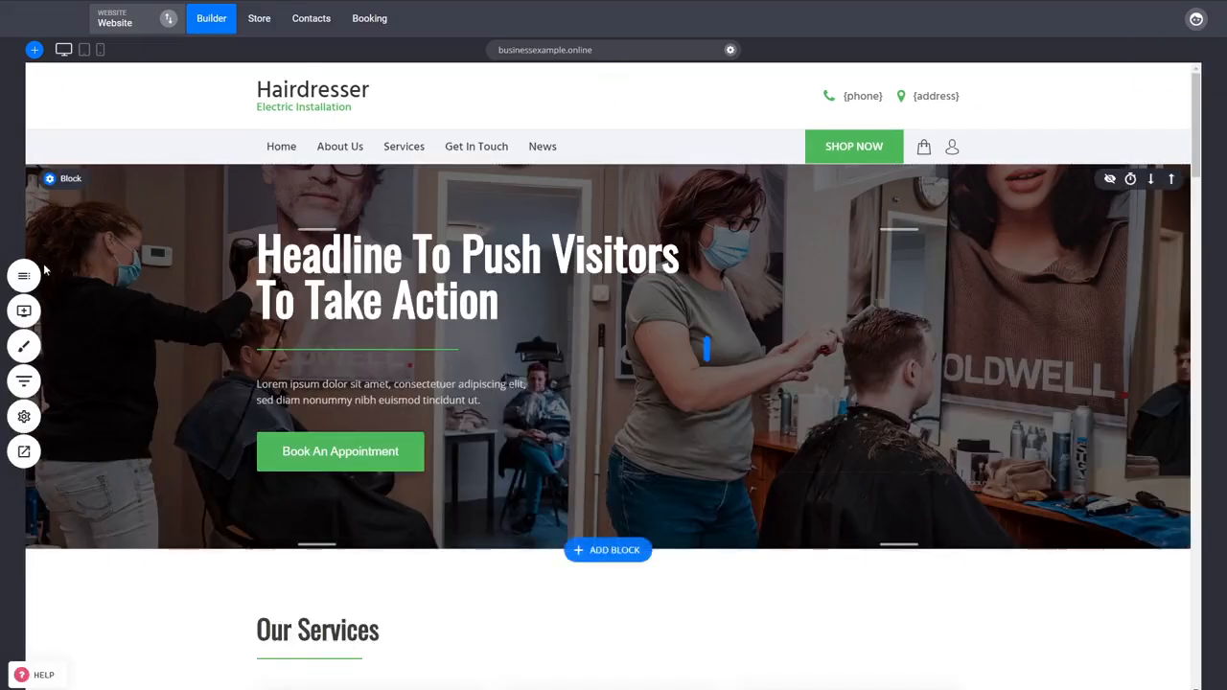
Step: Open the Membership Reg page from the Courses folder in the website builder
click(110, 16)
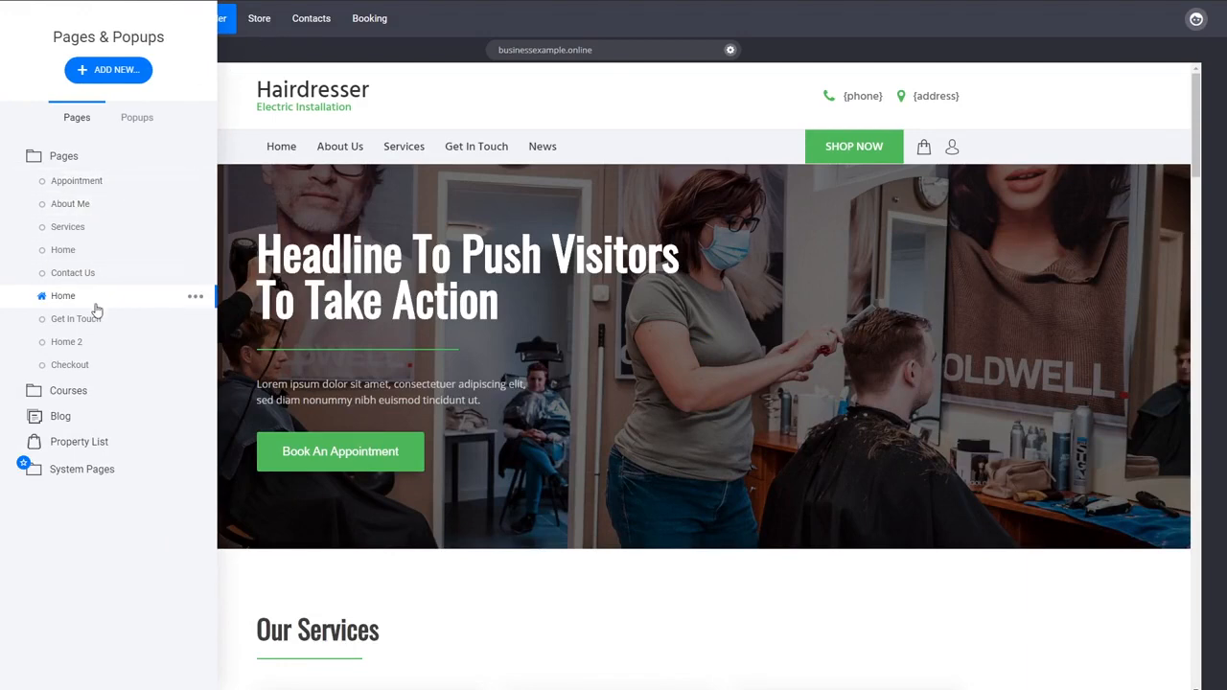
click(97, 391)
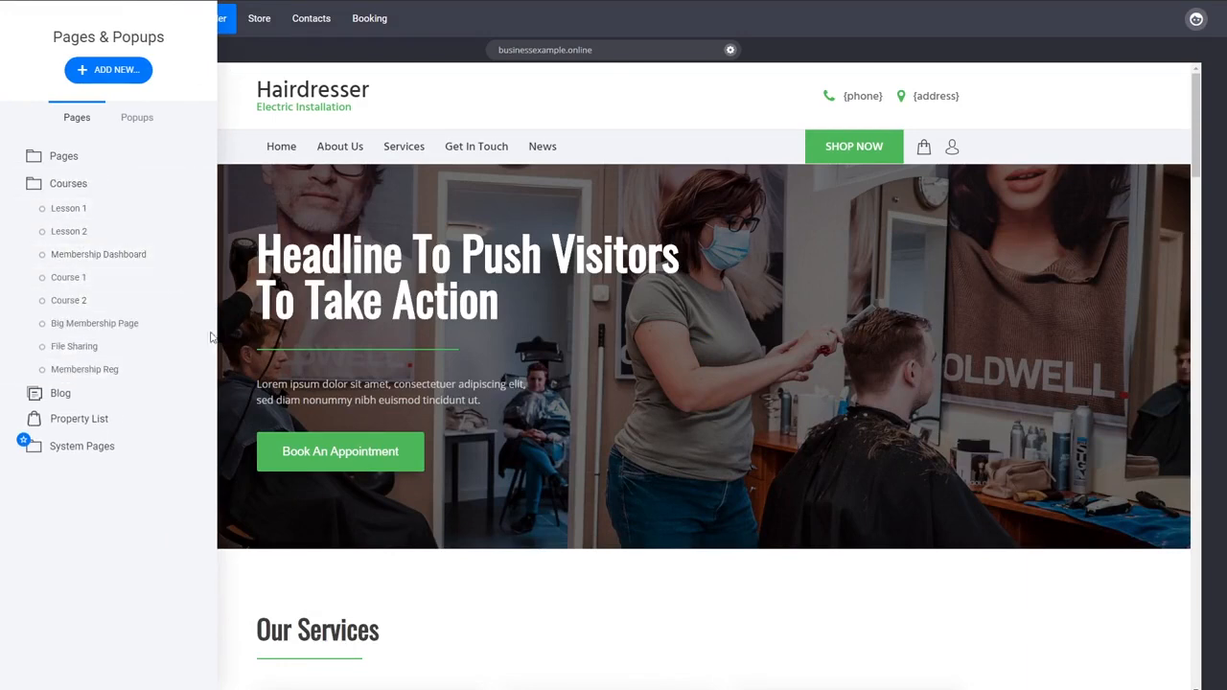
click(138, 380)
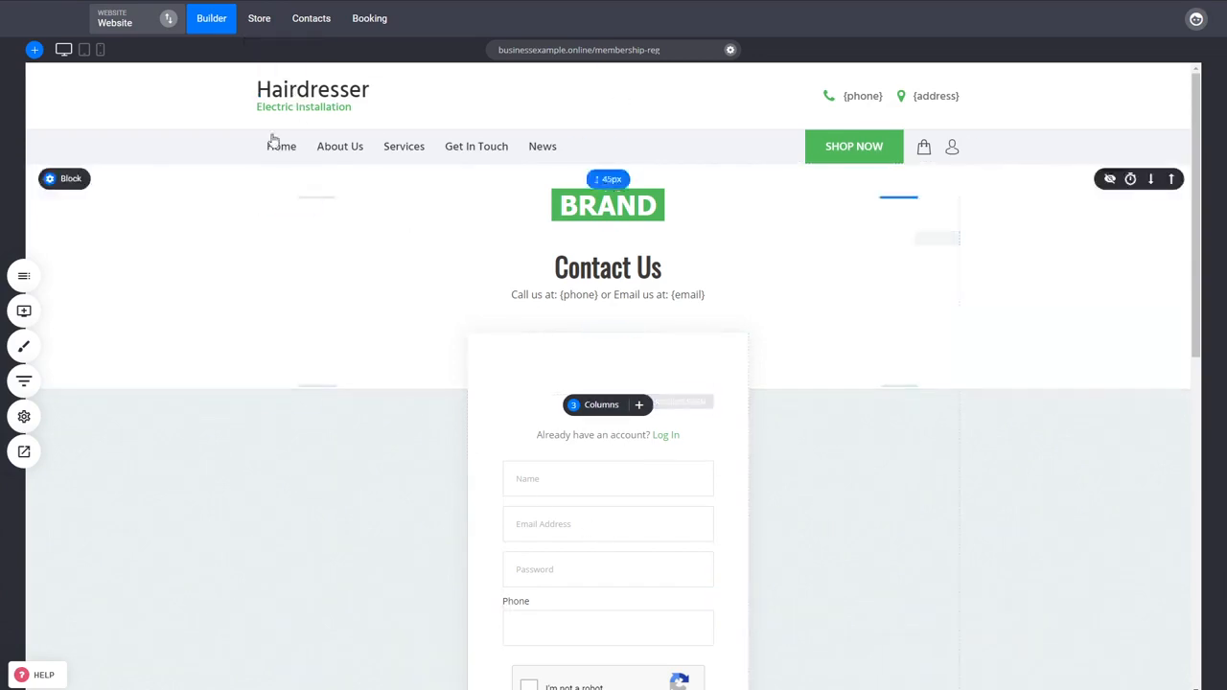
Step: Add a new product of the Membership type to the store and title it "Membership"
click(258, 29)
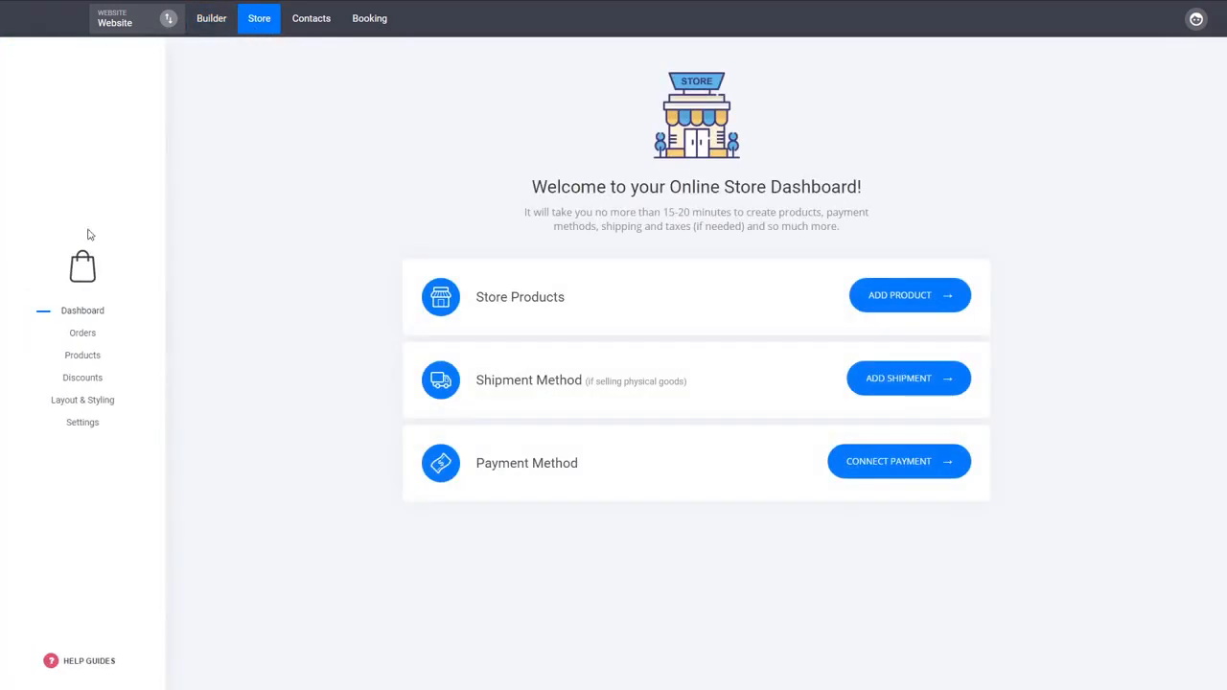
click(85, 355)
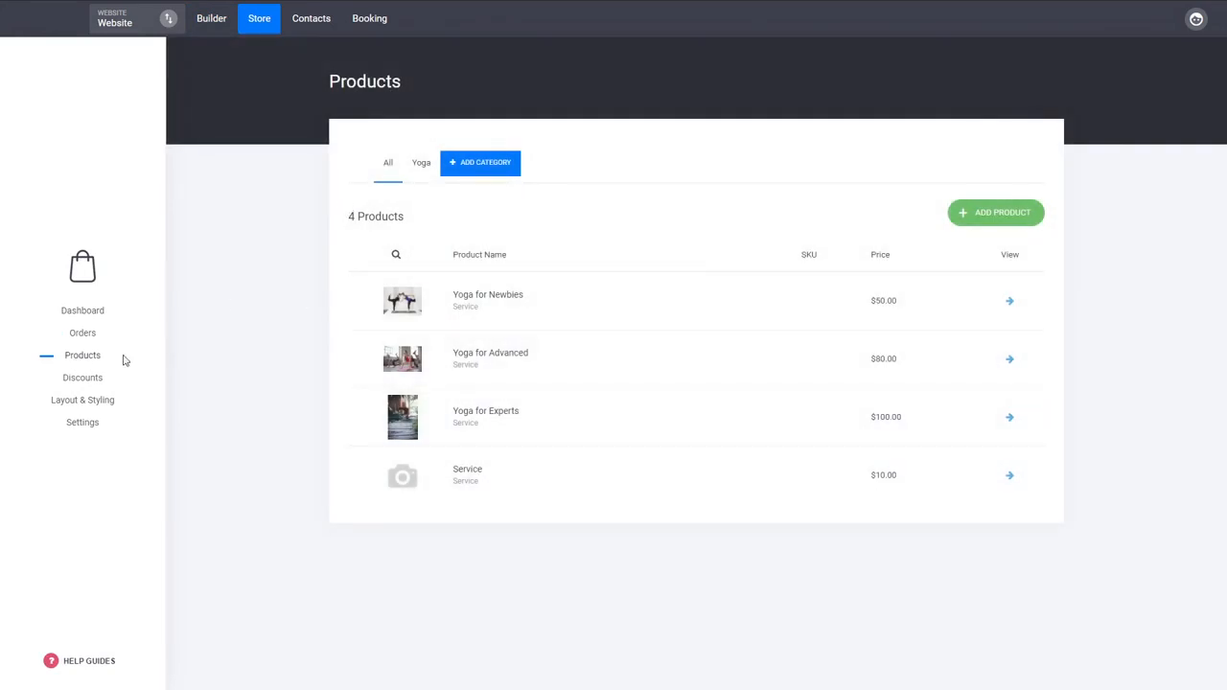
click(977, 219)
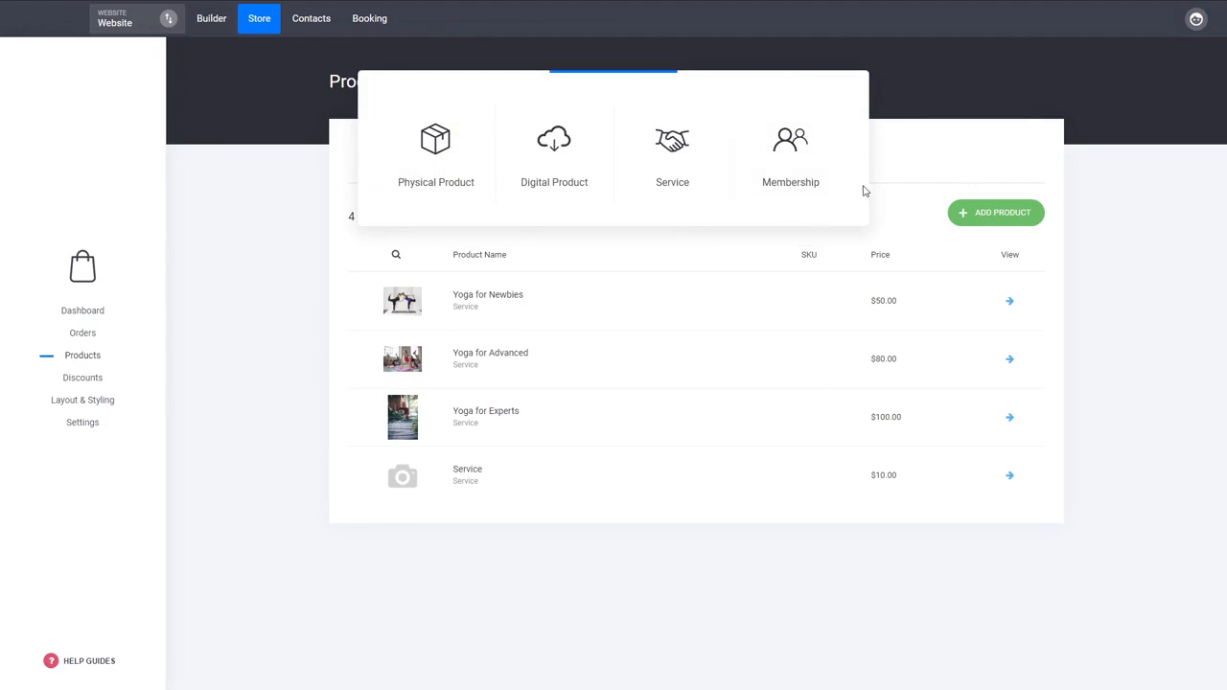
click(792, 152)
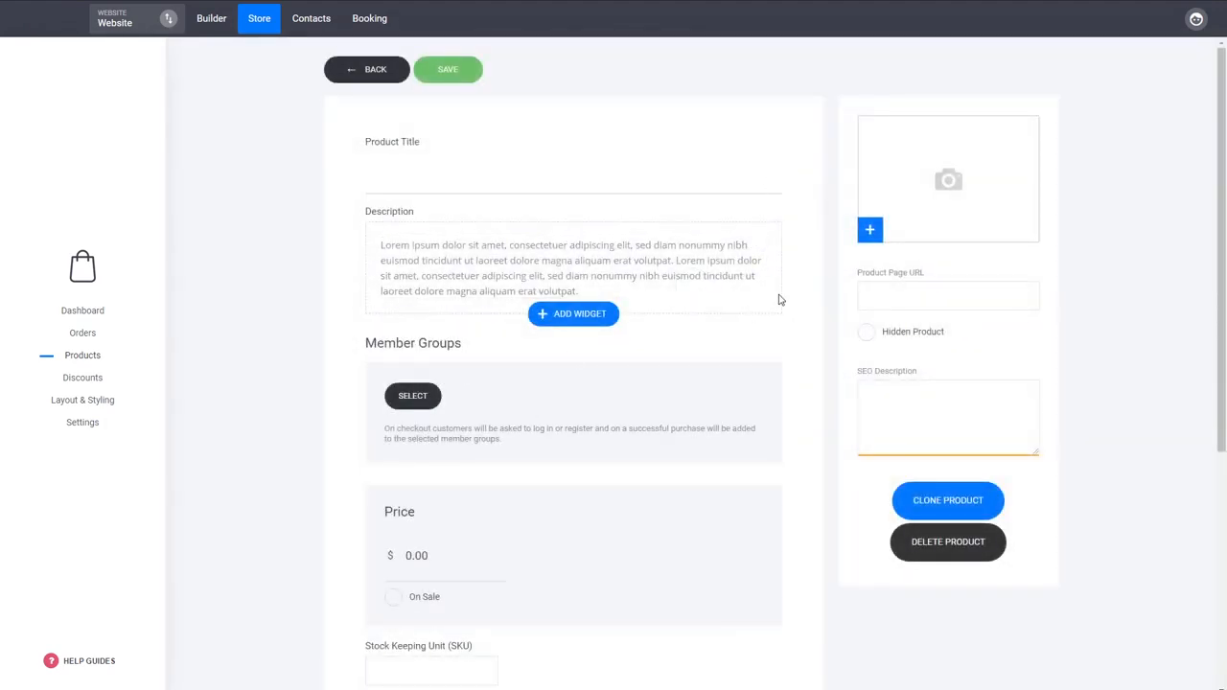
click(474, 177)
text(Membership)
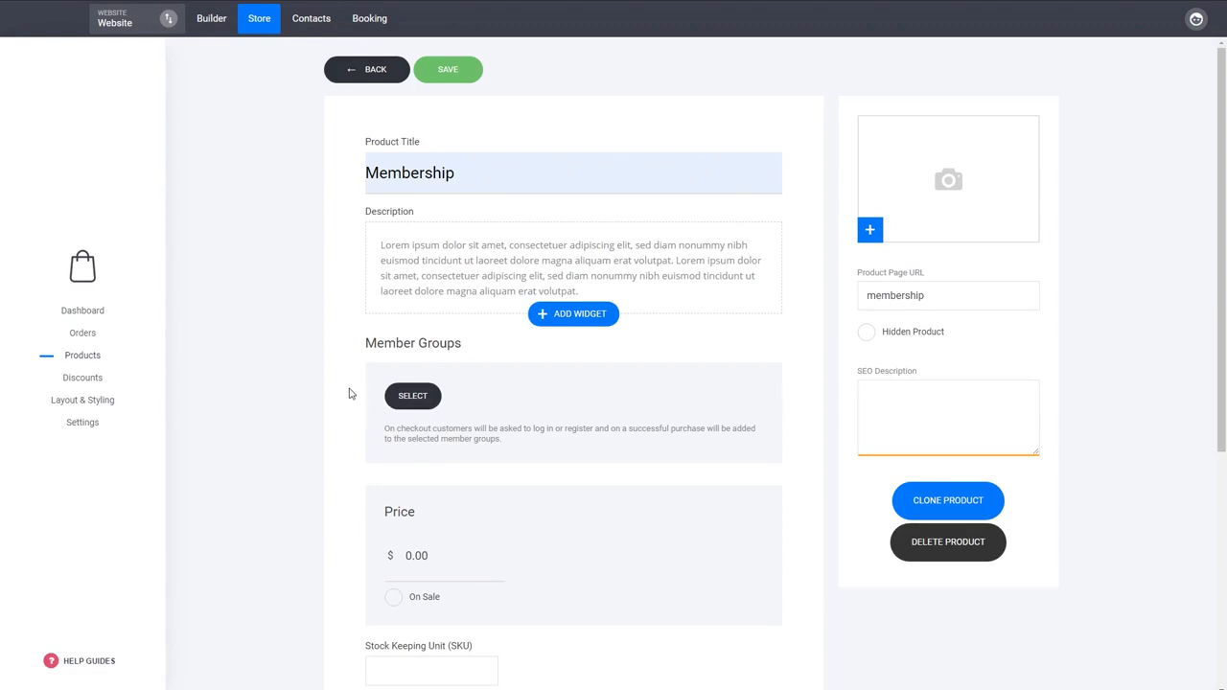
Step: Assign the Courses member group to the Membership product
click(414, 399)
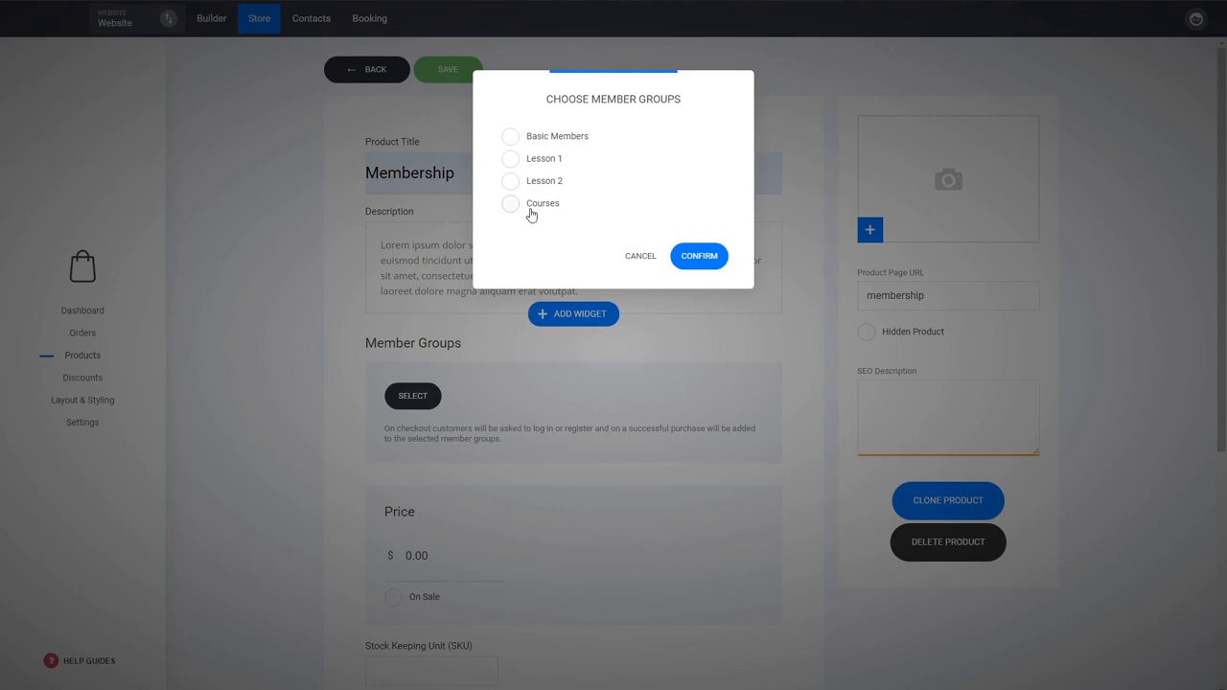
click(543, 208)
click(714, 257)
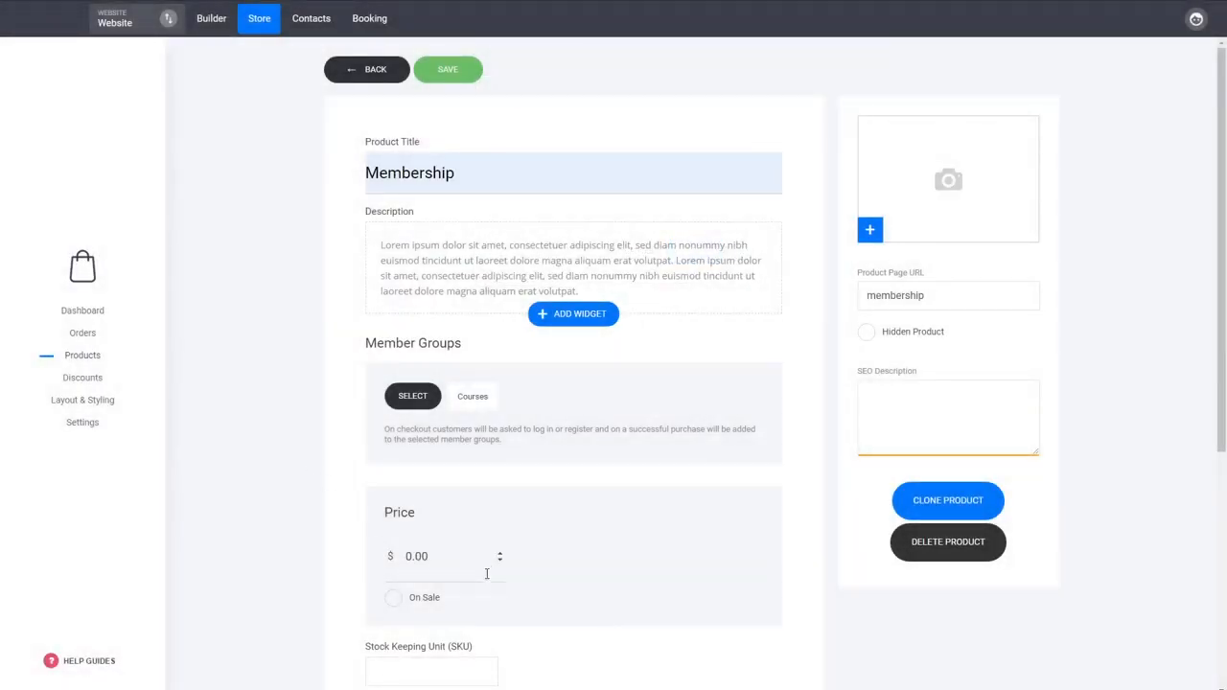
Step: Set the Membership product's price to $20 and look over its subscription, thank-you page and category options
drag(444, 569, 335, 566)
text(20)
click(320, 534)
scroll(581, 470, down, 2)
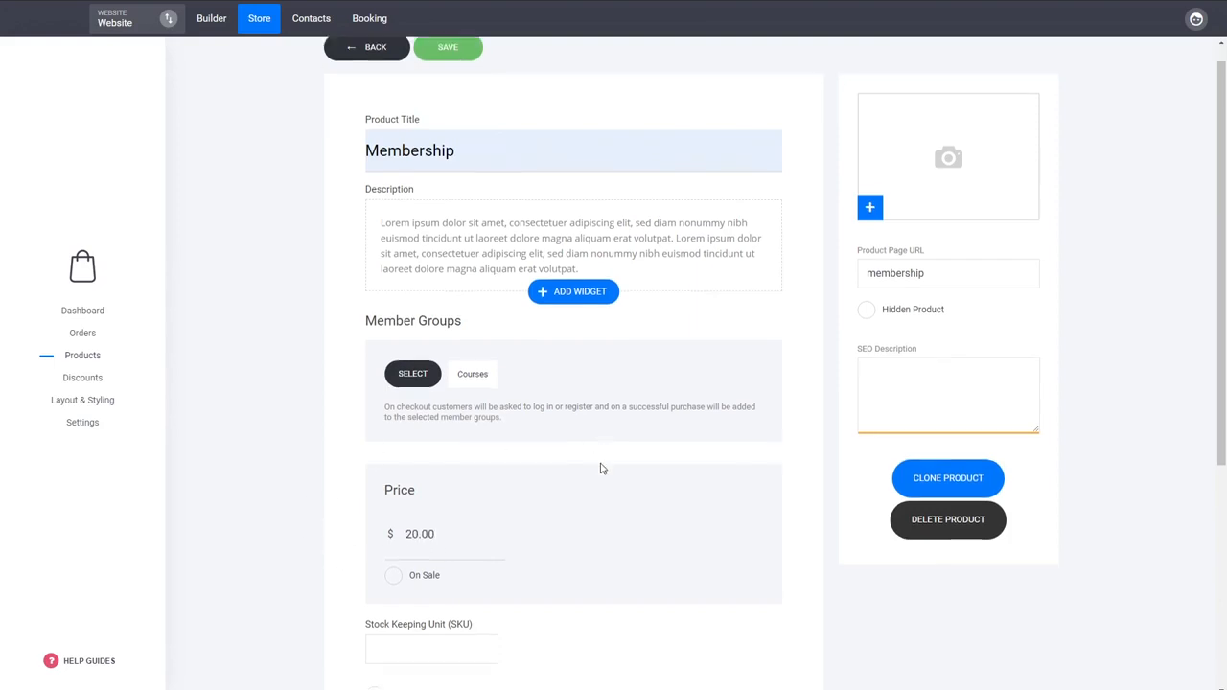
scroll(603, 468, down, 2)
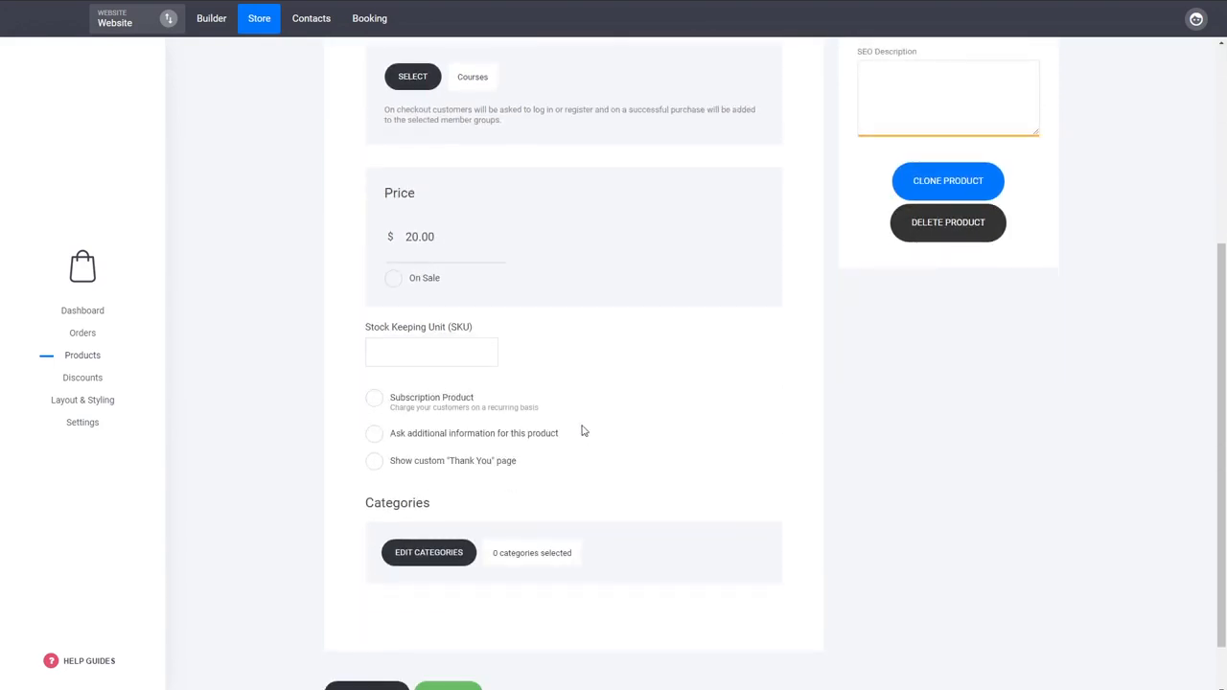
Step: Try making the Membership product a subscription with ongoing payments charged every 1 month, and turn the subscription option back off
click(461, 412)
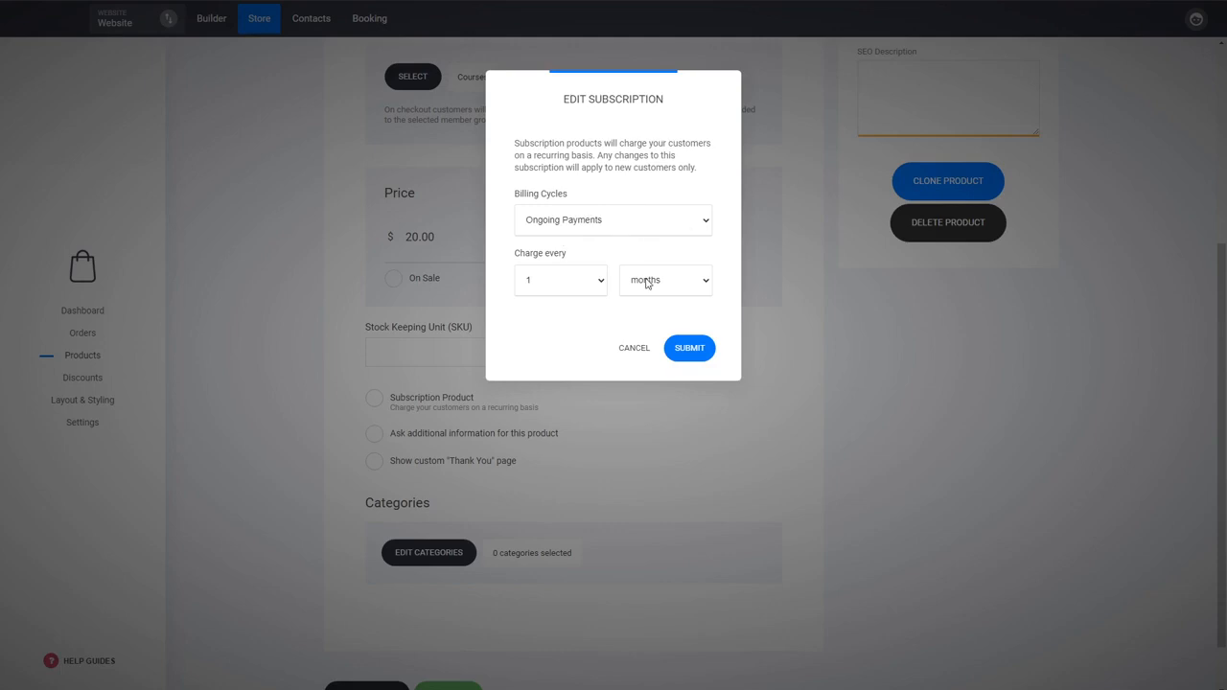
click(689, 351)
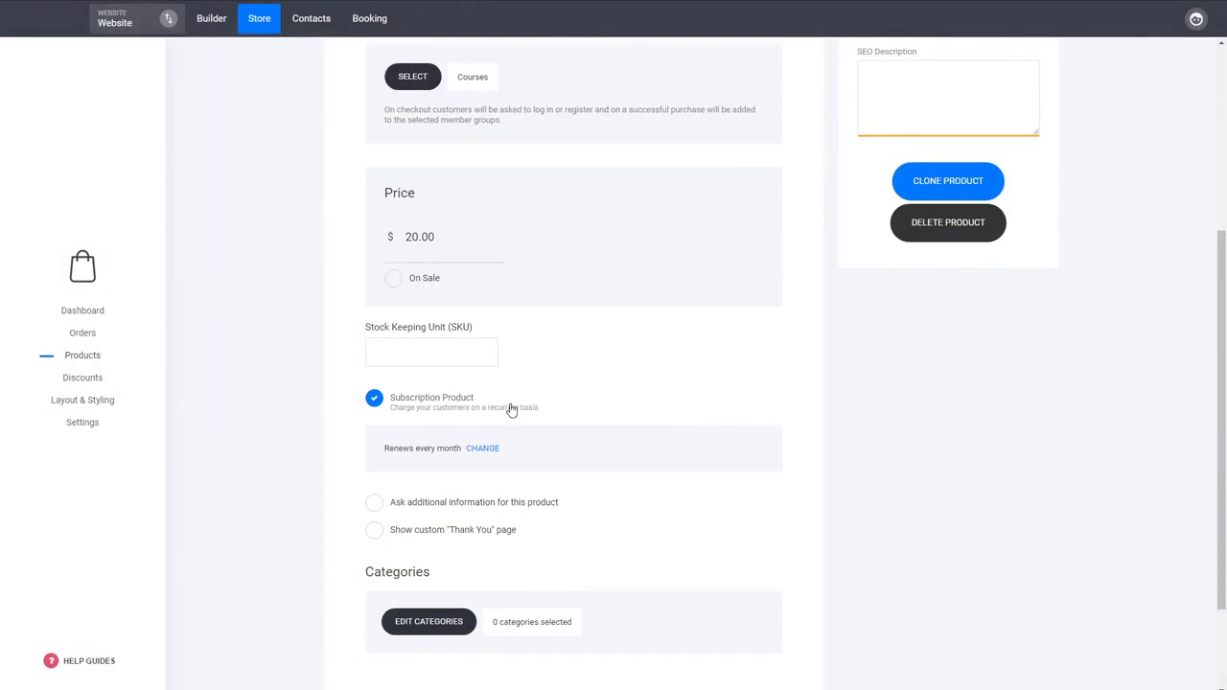
click(447, 403)
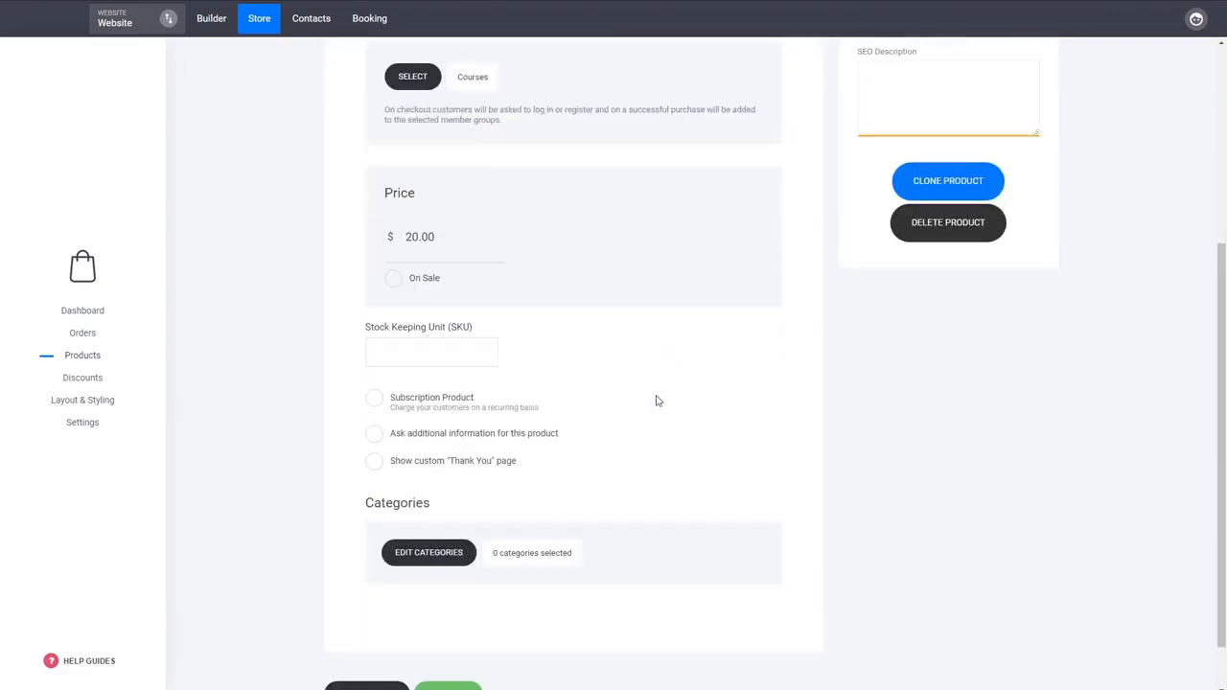
Step: Assign the Membership product to the Yoga category and save the product
click(452, 558)
click(524, 160)
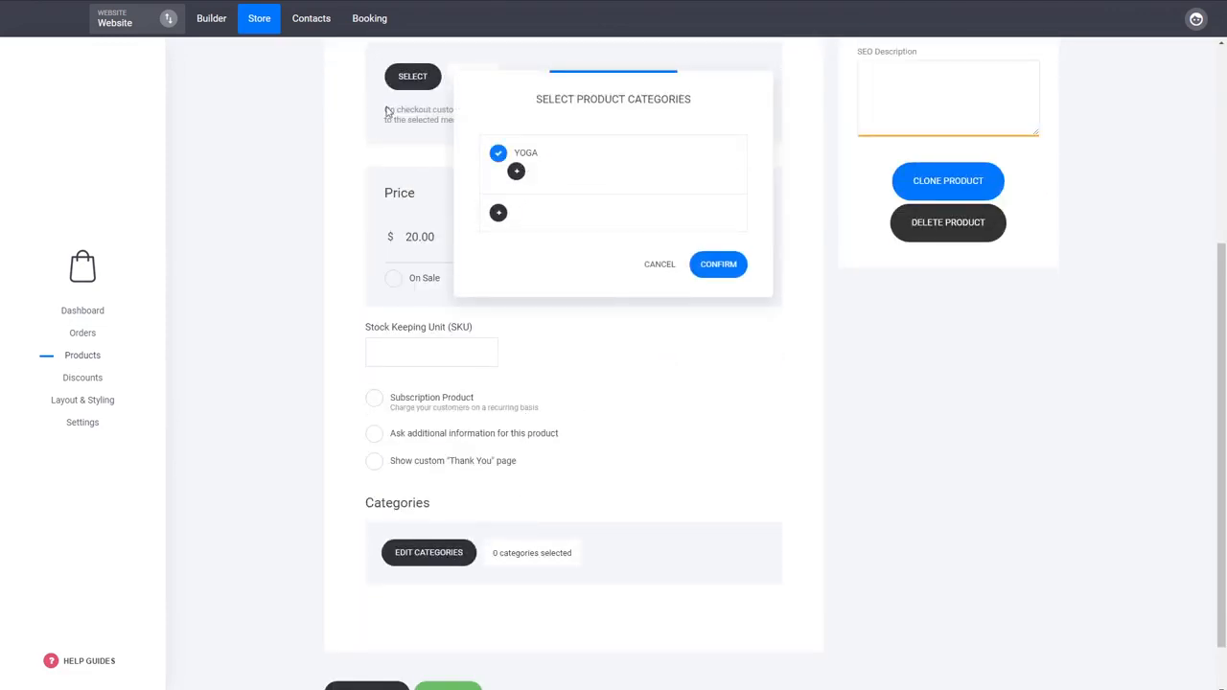
click(718, 265)
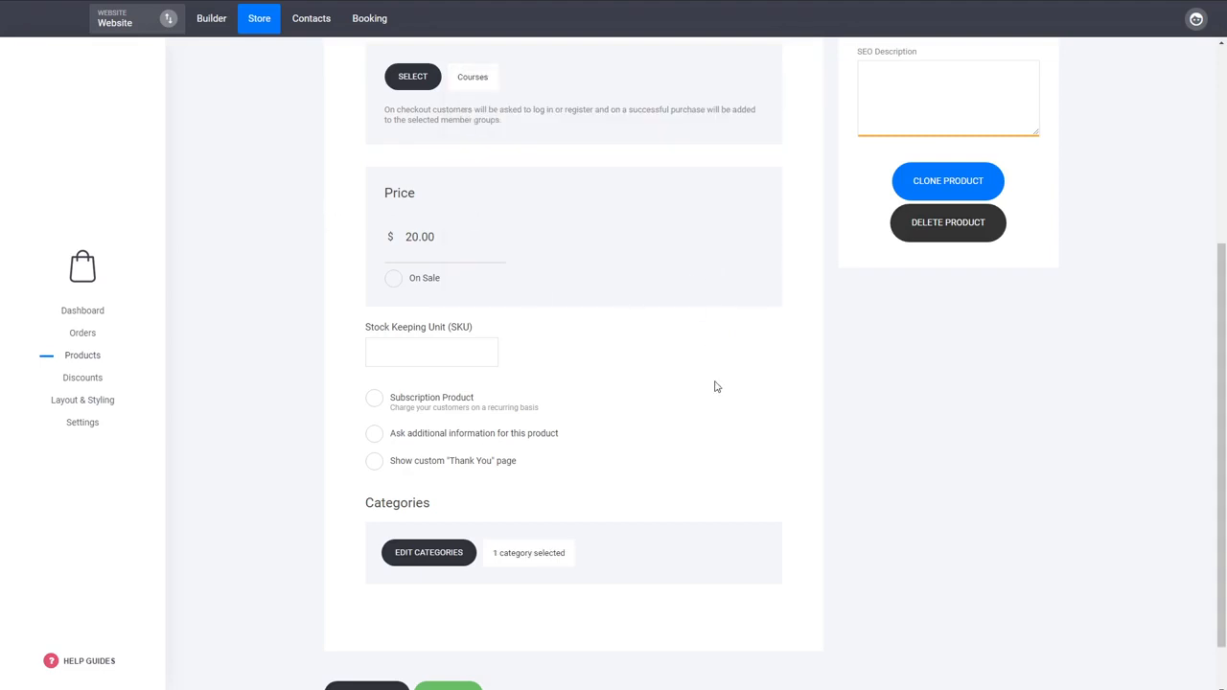
scroll(714, 386, up, 3)
scroll(717, 383, down, 3)
scroll(717, 385, up, 2)
scroll(717, 384, up, 2)
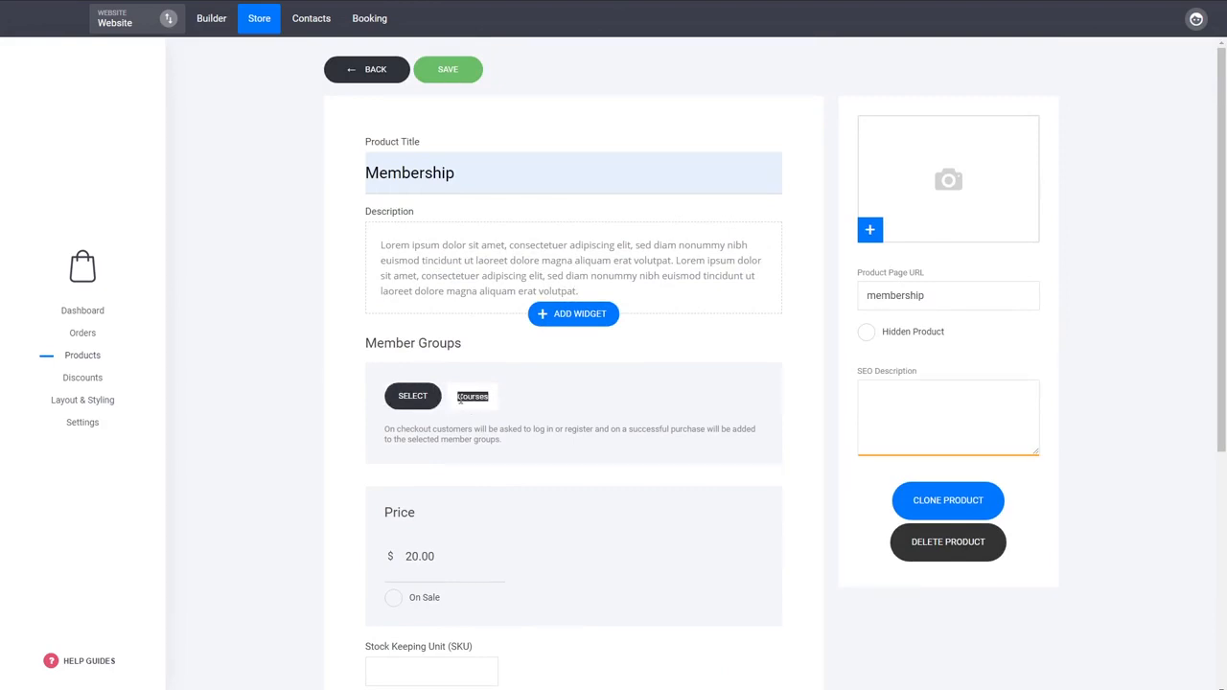
scroll(441, 515, down, 3)
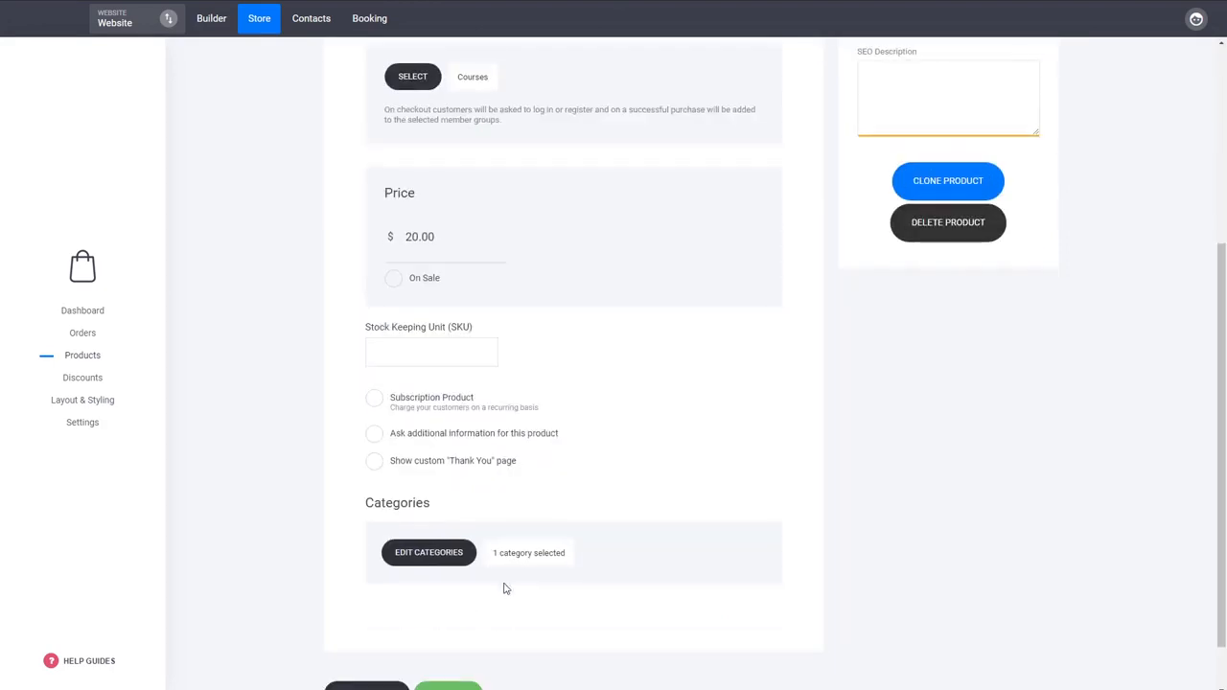
scroll(476, 613, down, 1)
click(471, 632)
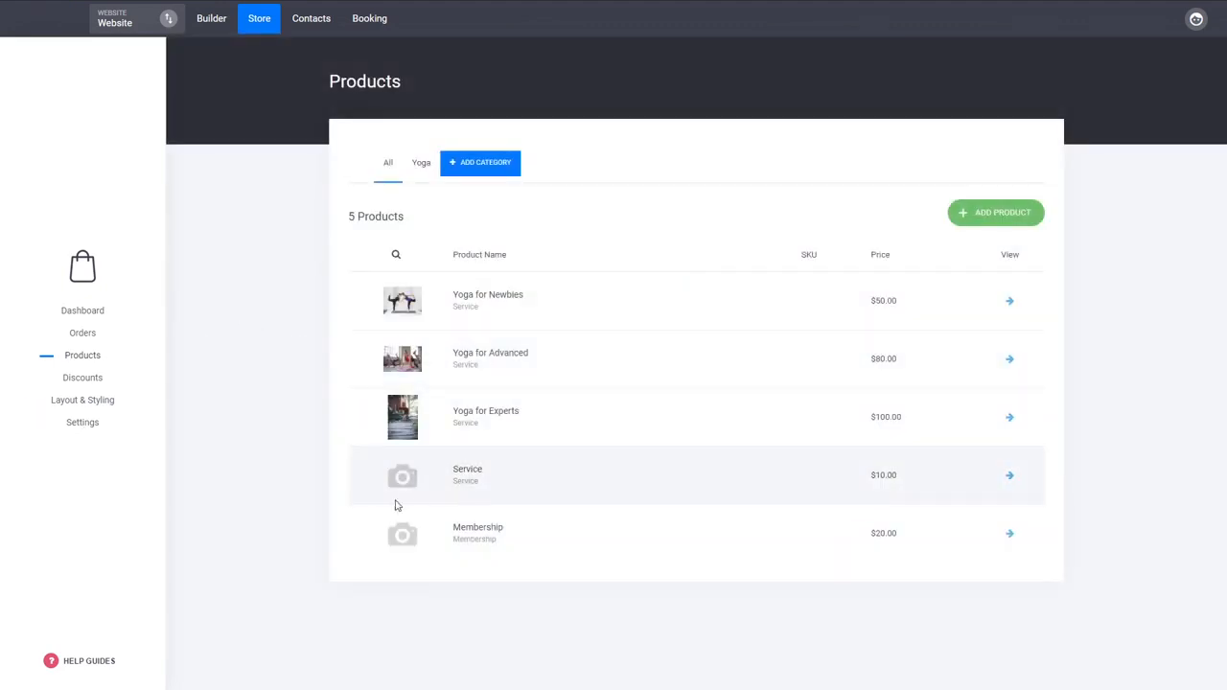
Step: Review the store's payment settings, including the Stripe configuration and the list of other payment providers that can be connected
click(95, 430)
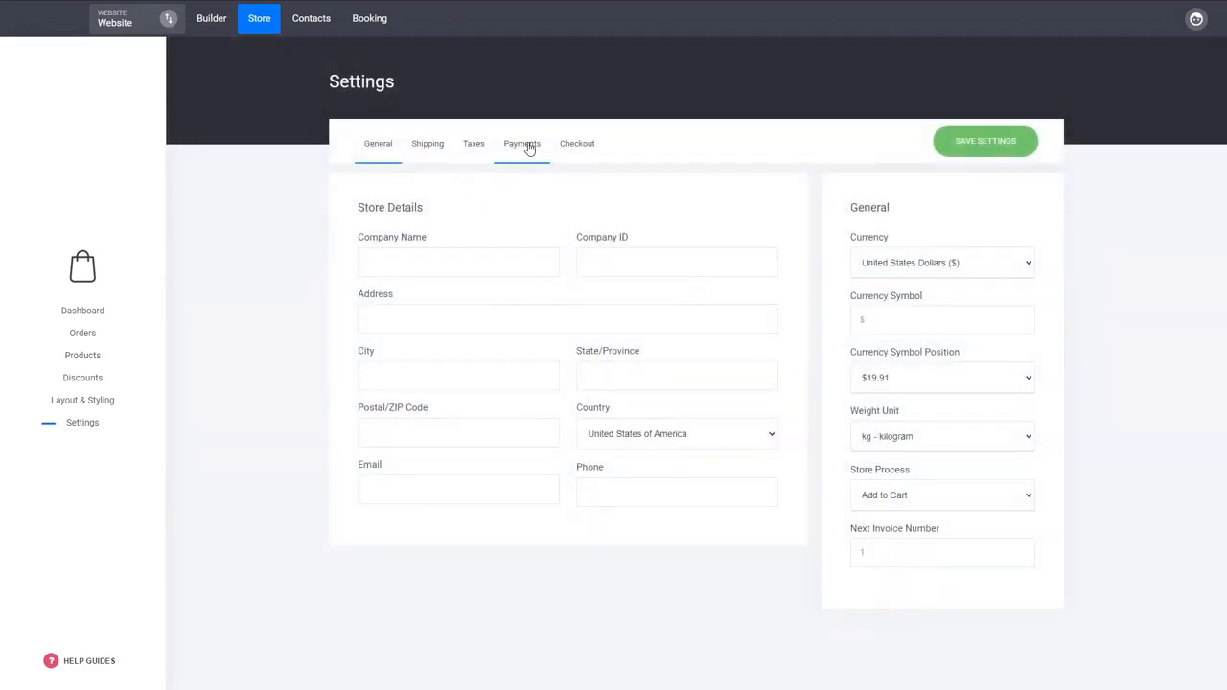
click(529, 149)
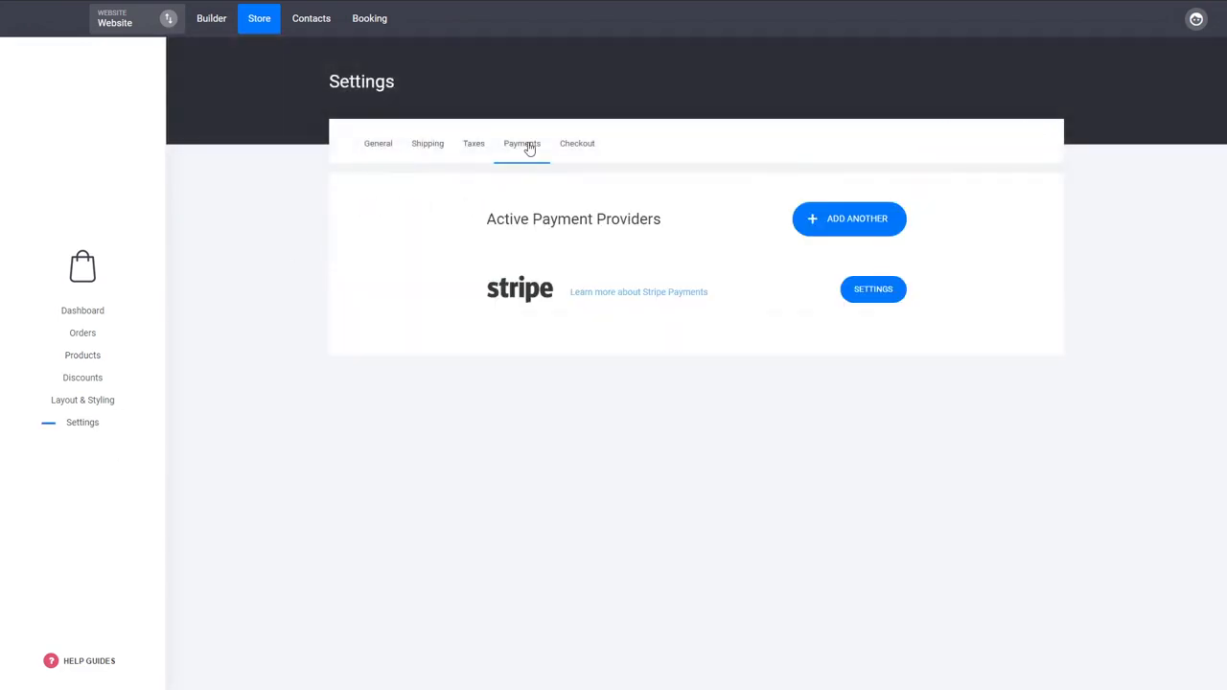
click(874, 292)
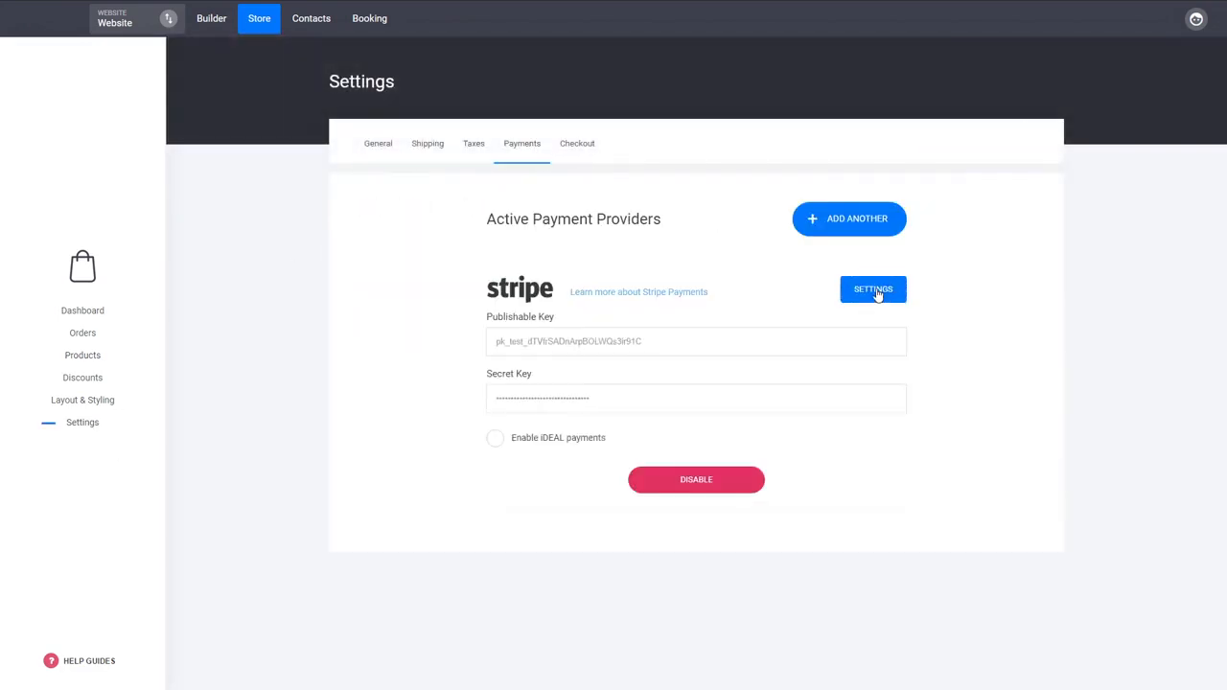
click(876, 295)
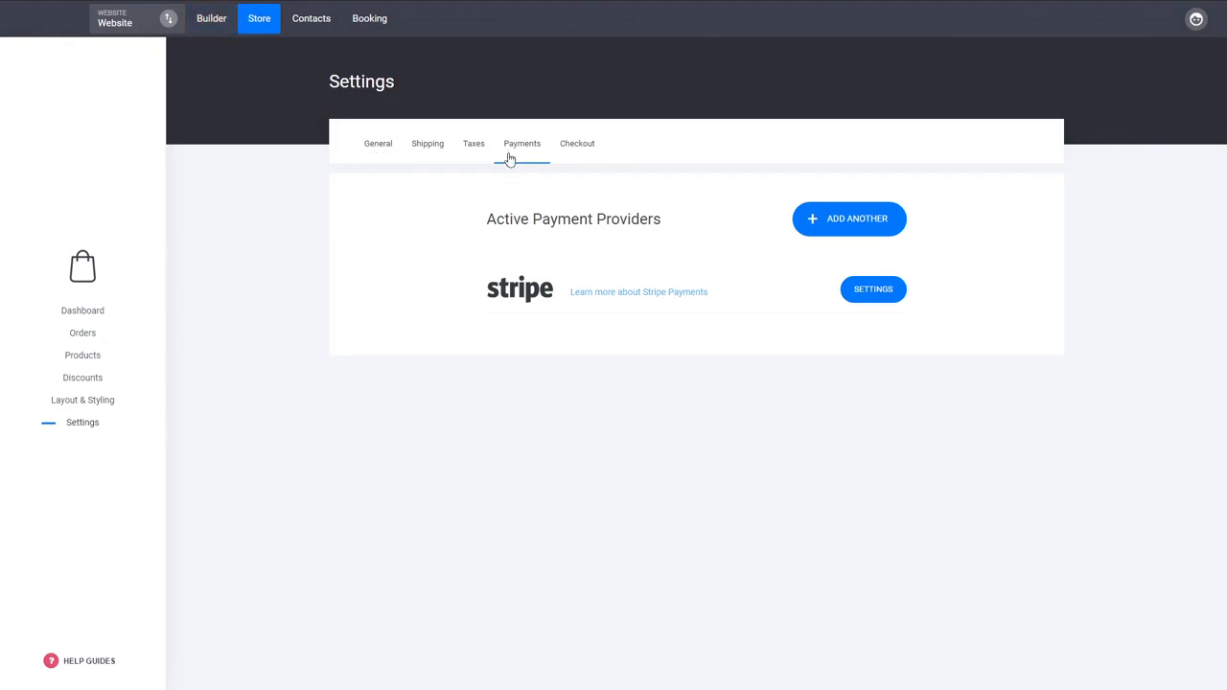
click(817, 222)
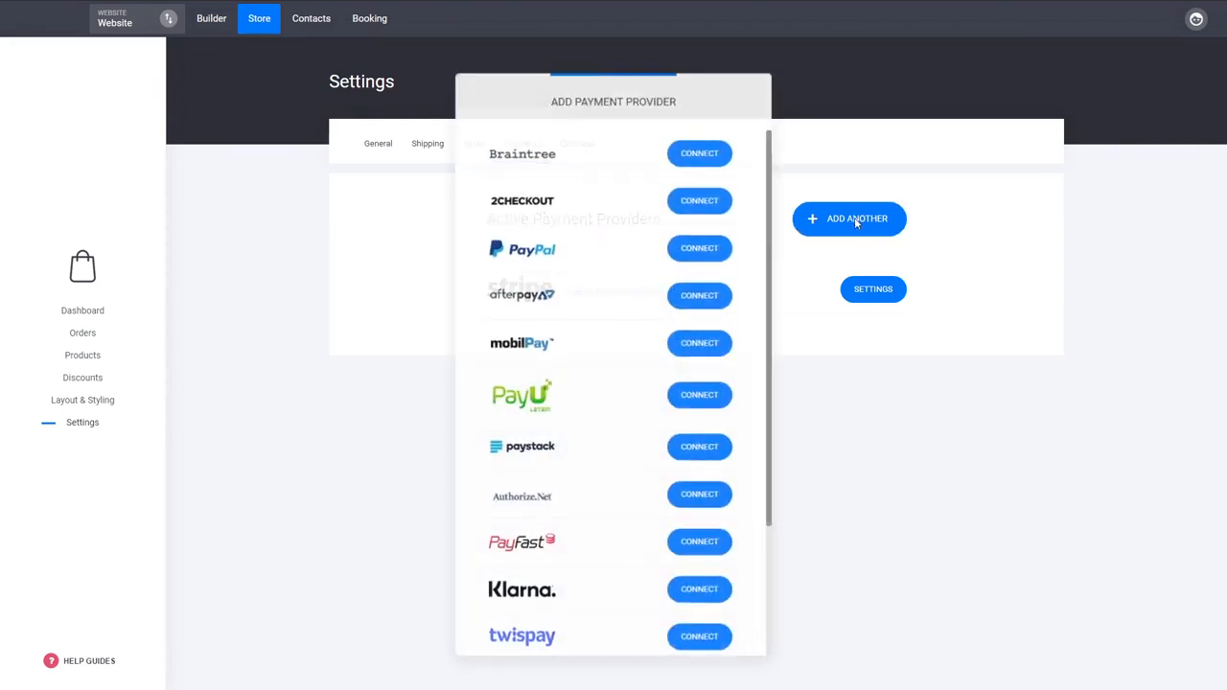
scroll(543, 507, down, 3)
scroll(613, 526, up, 3)
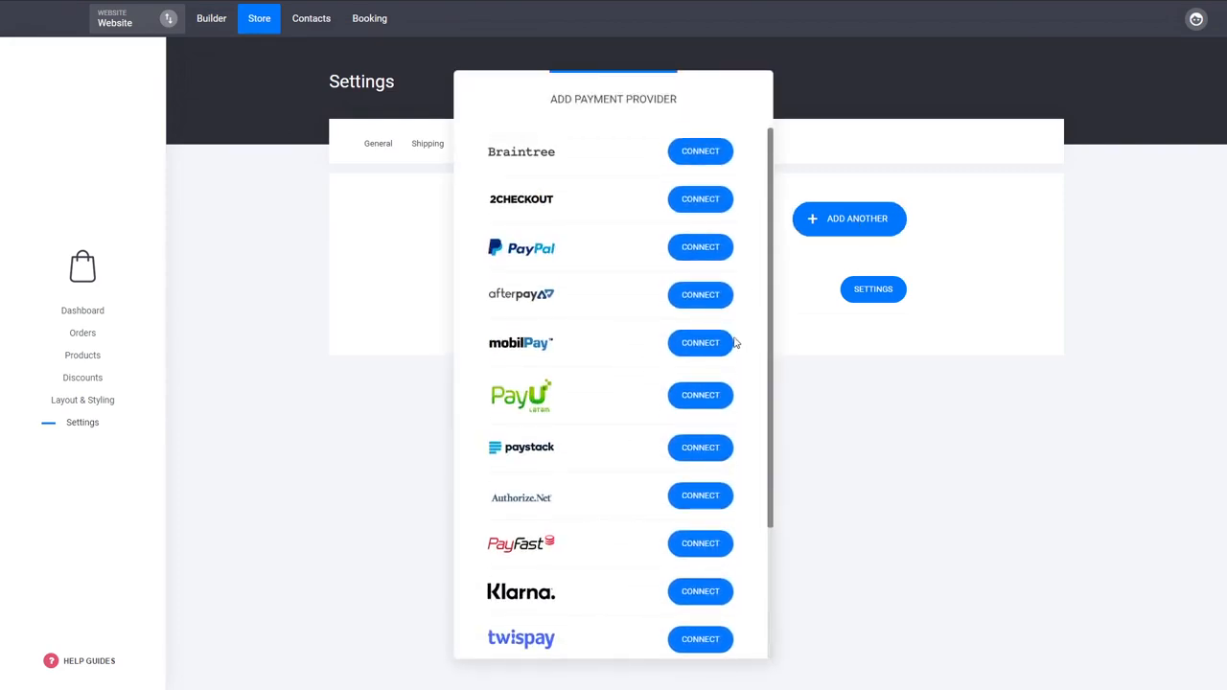
click(940, 432)
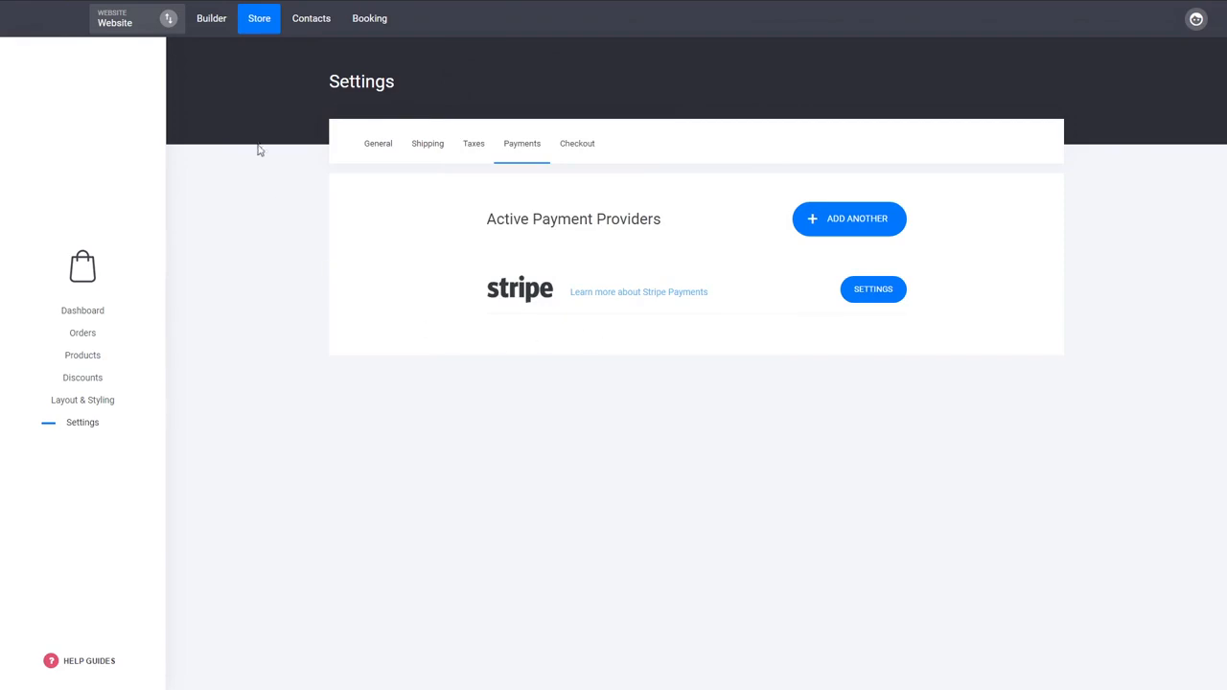
Step: Start a new page in the website builder from the first Checkout template, the one headed "Checkout Title"
click(212, 20)
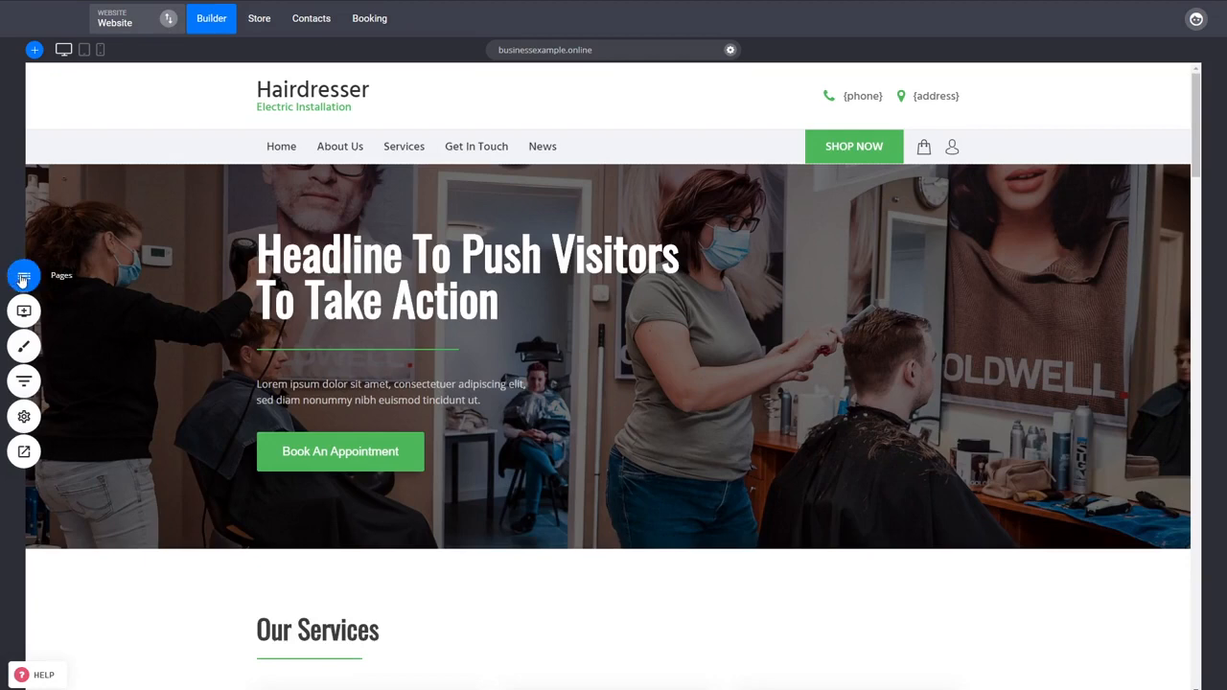
click(23, 279)
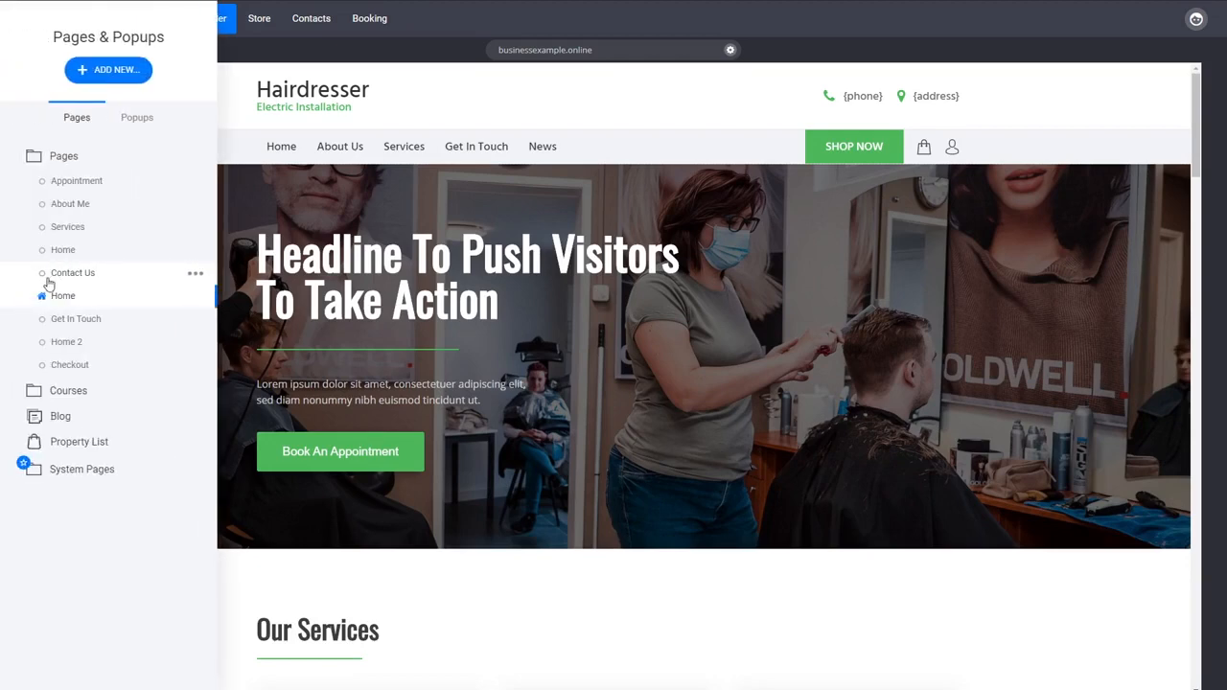
click(115, 71)
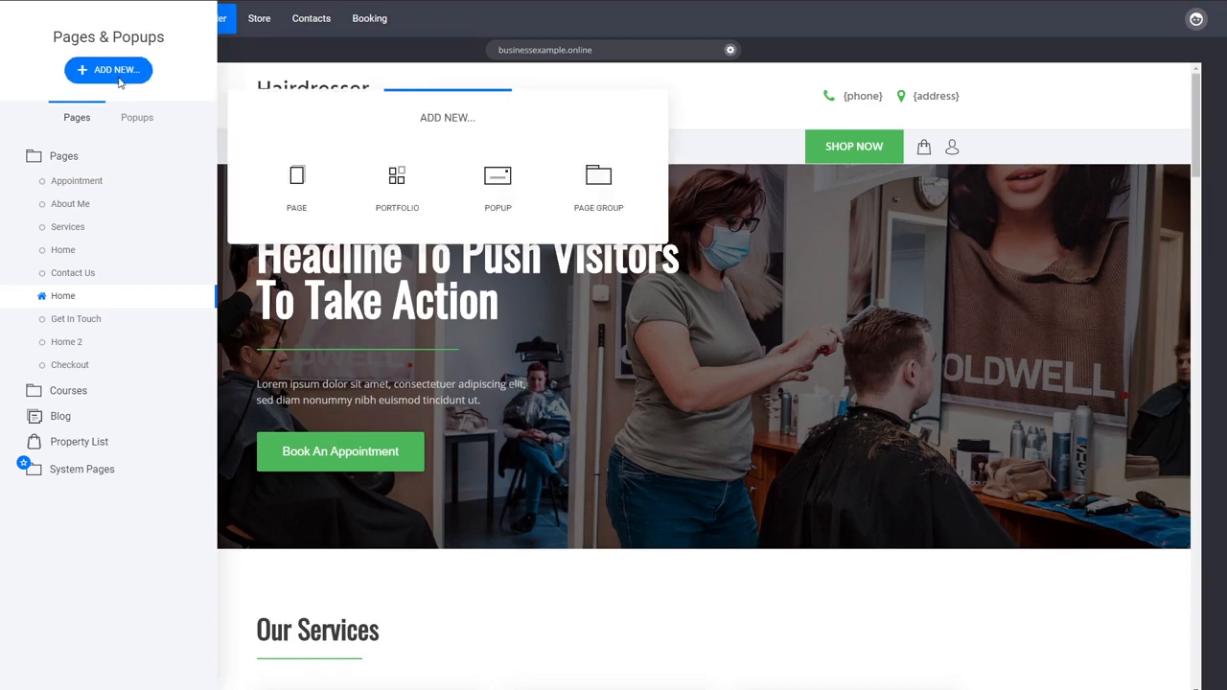
click(294, 184)
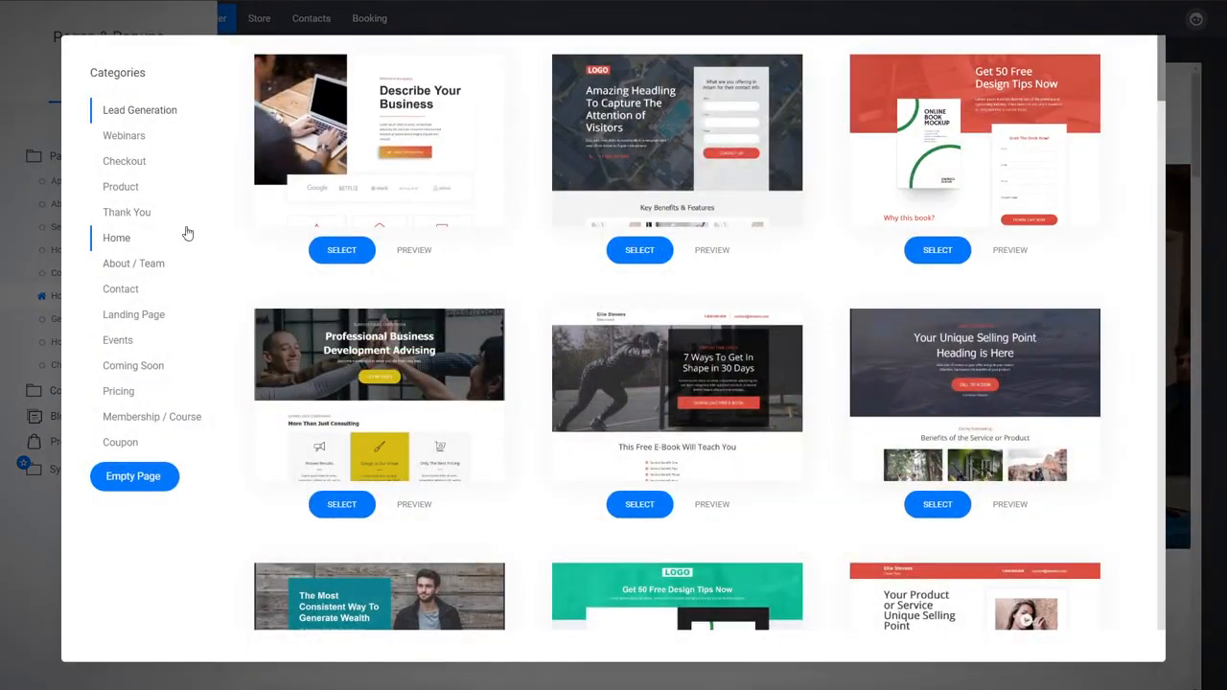
click(128, 164)
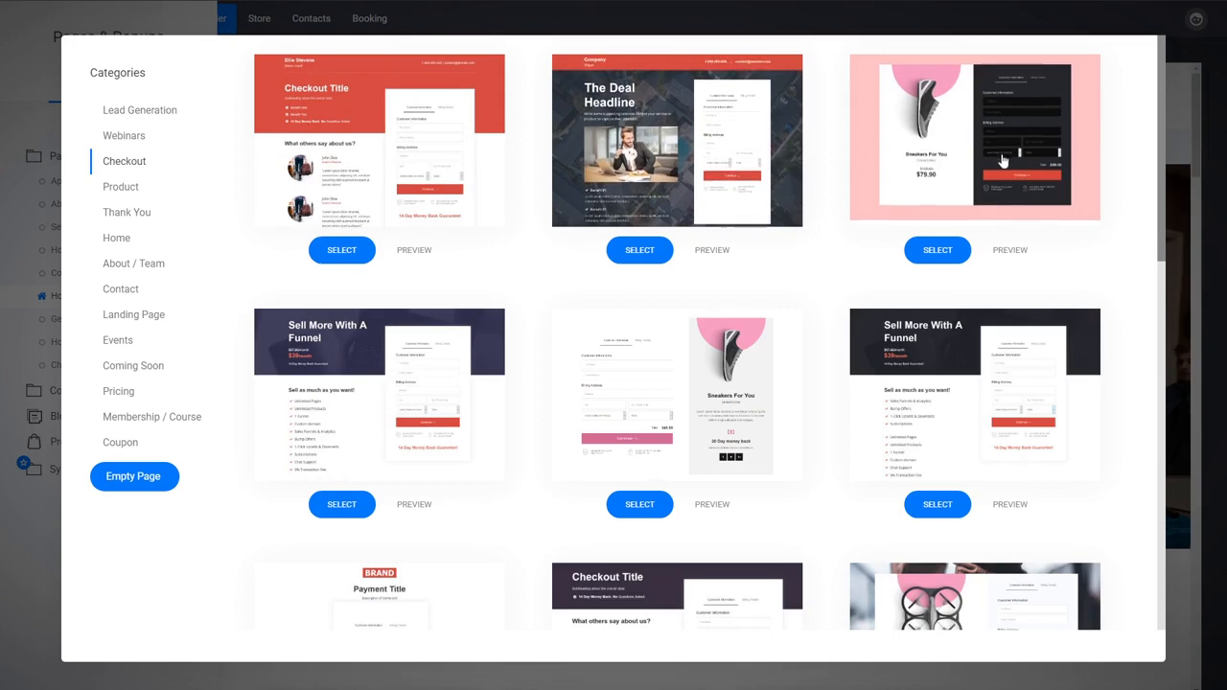
scroll(528, 387, down, 3)
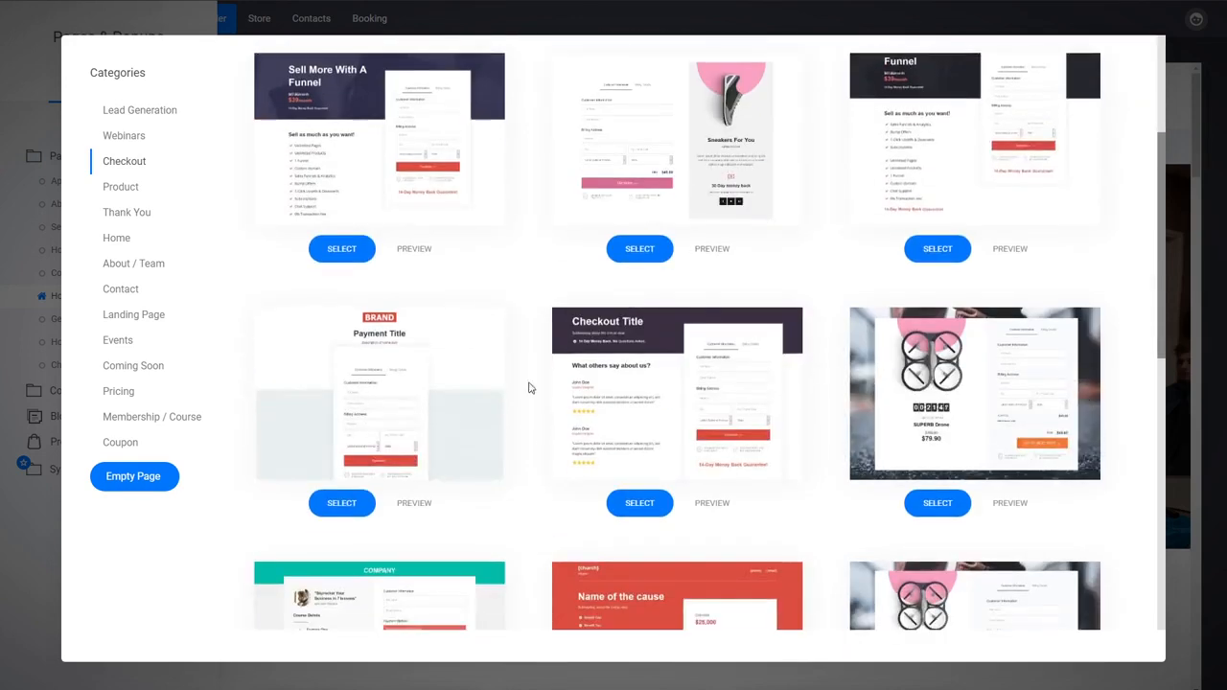
scroll(542, 367, up, 3)
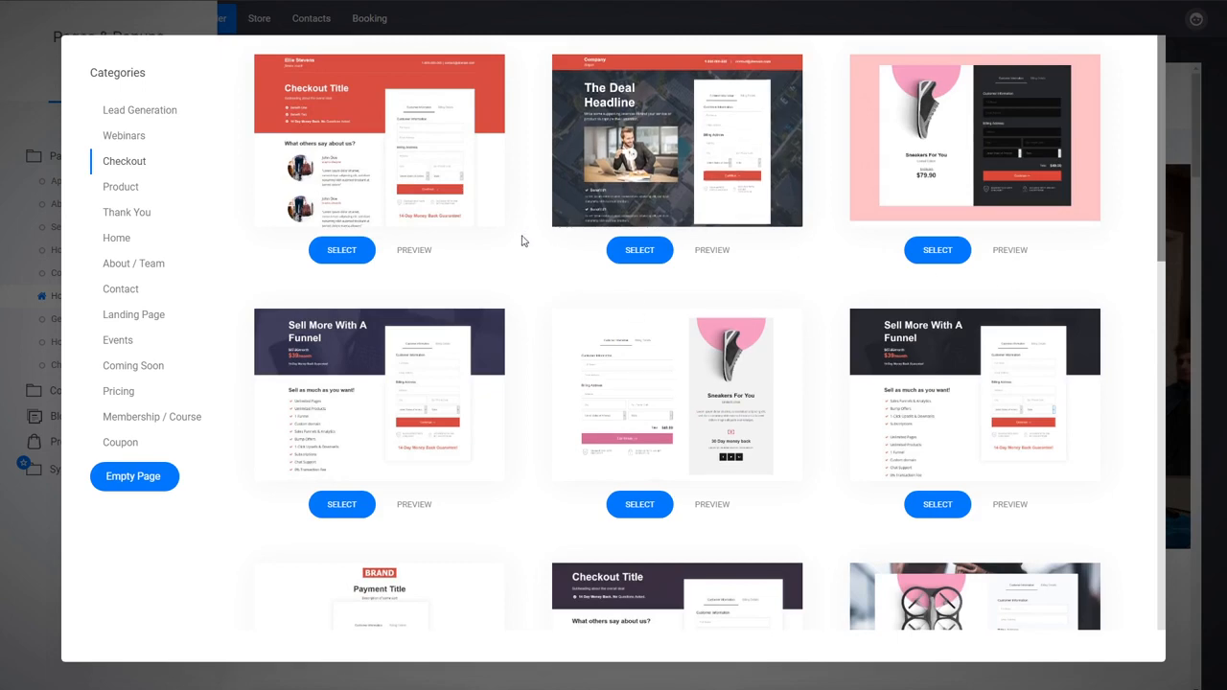
click(395, 166)
Step: Name the new page "Membership Purchase", place it in the Courses group and add it to the site
text(Mem)
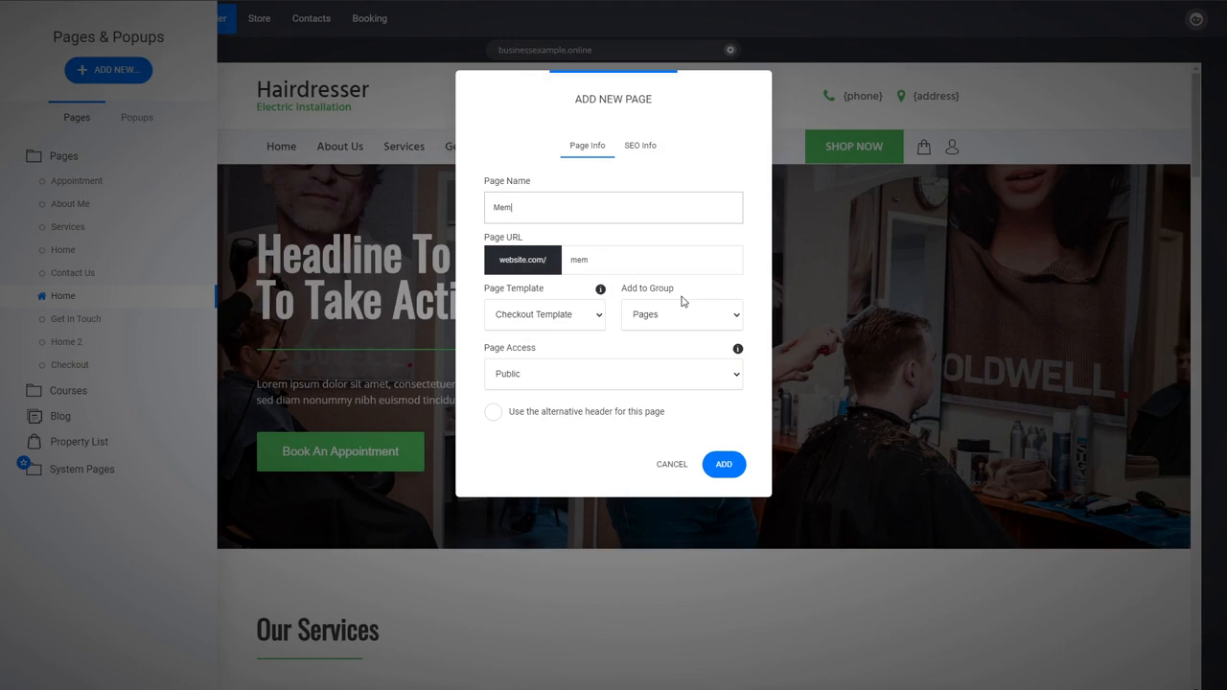
text(bership Purchase)
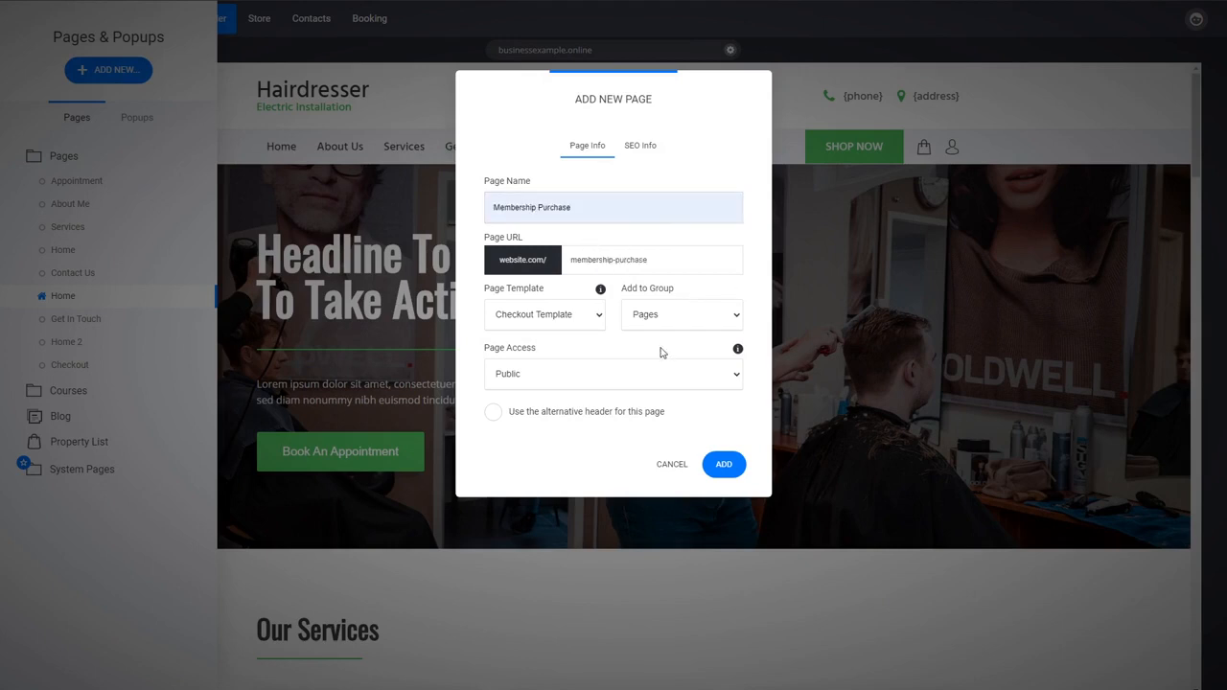
click(661, 352)
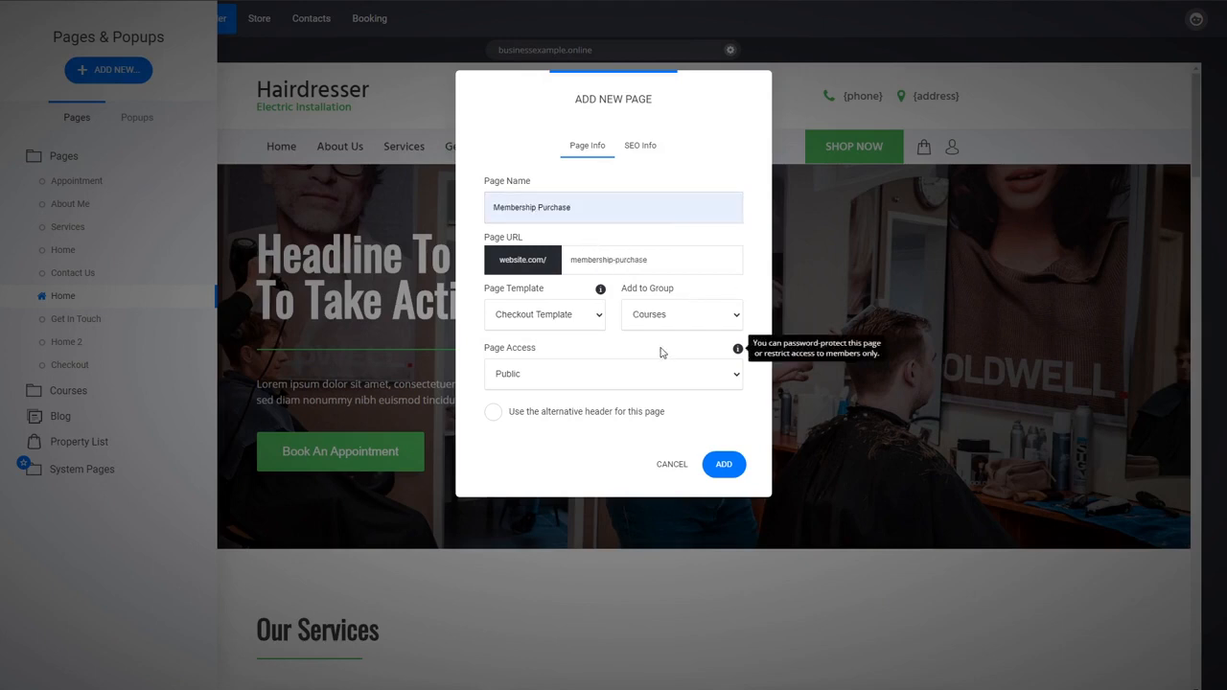
click(723, 468)
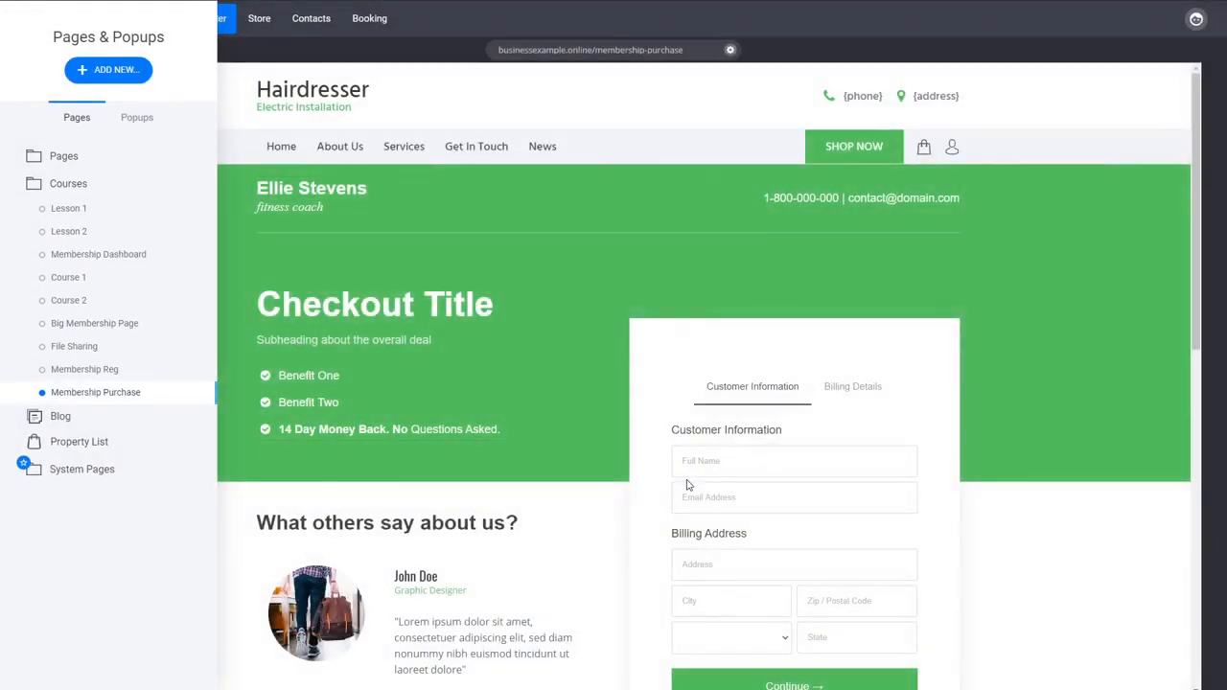
click(1047, 545)
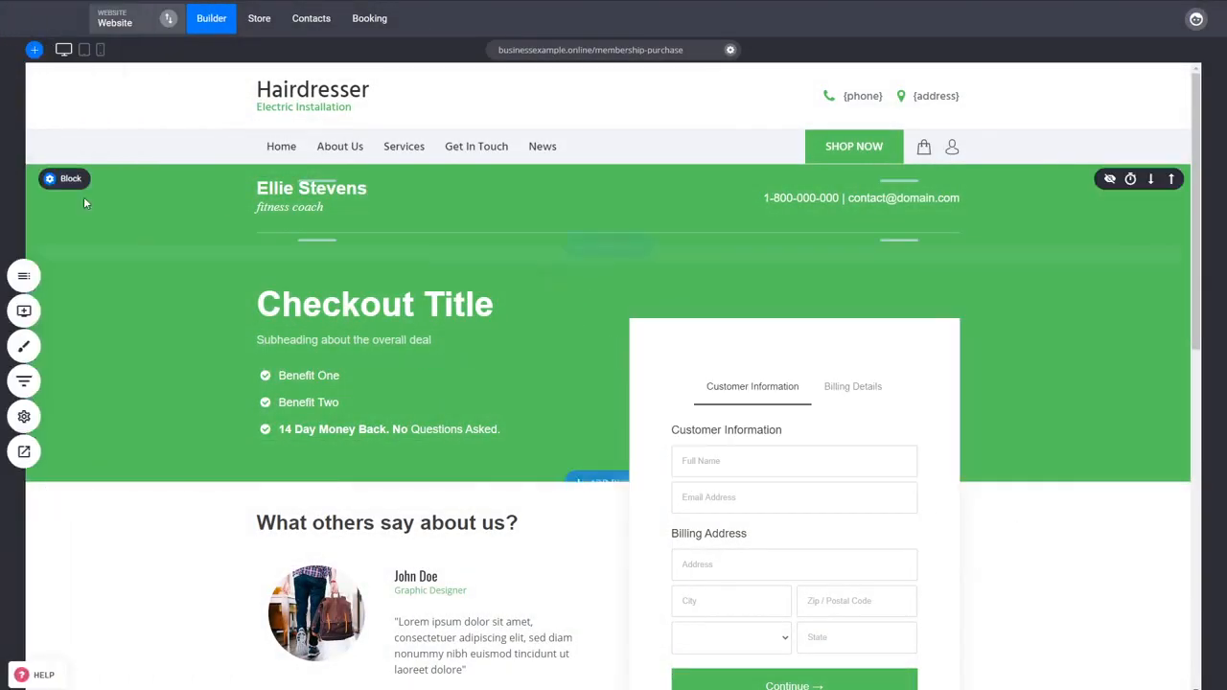
Step: Look over the Membership Purchase page's checkout form and find the Checkout widget among the available widgets
mouse_move(102, 183)
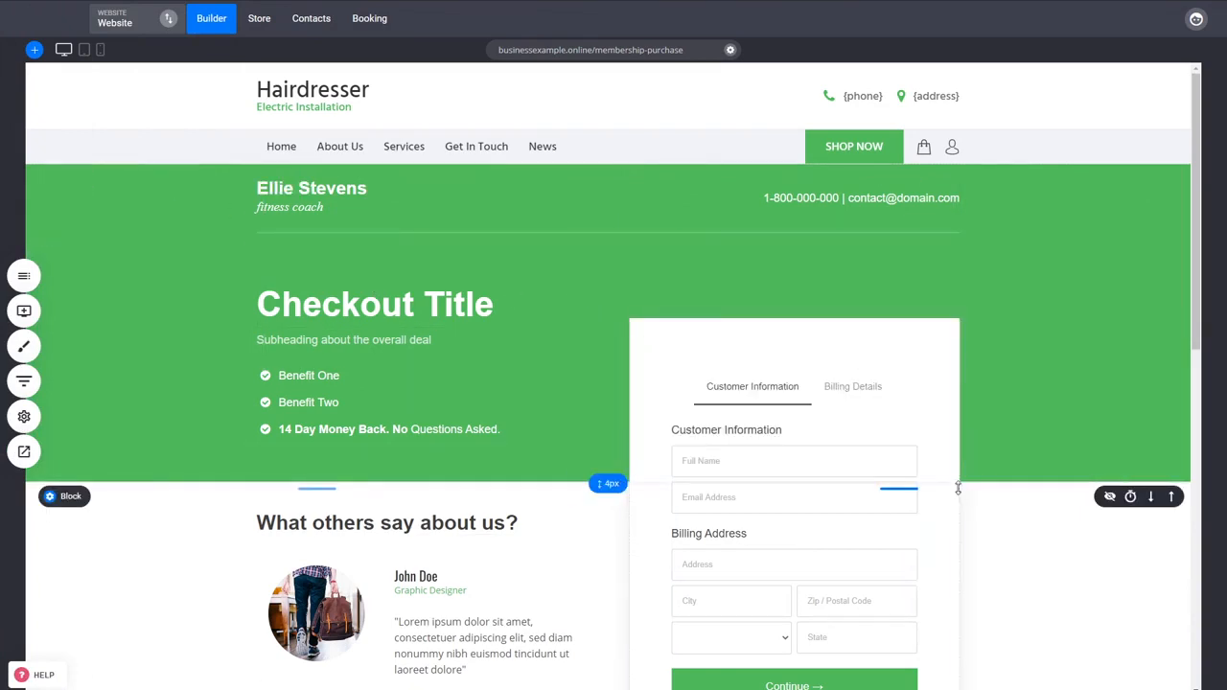
scroll(957, 489, down, 1)
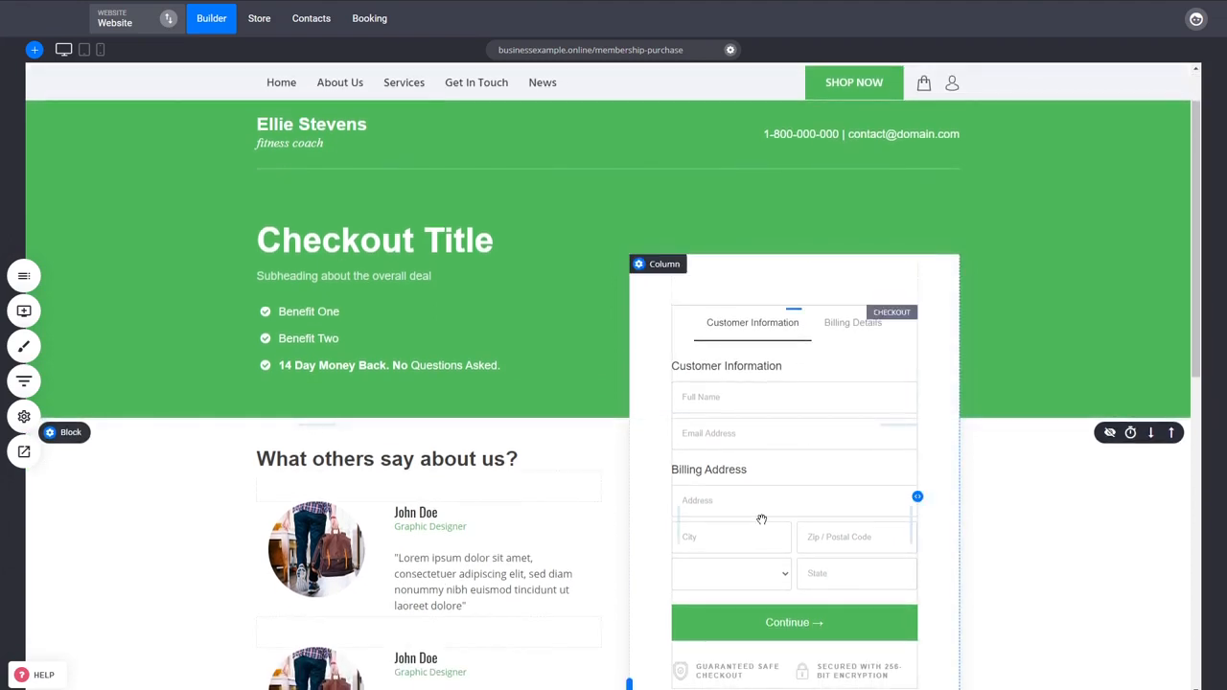
click(24, 310)
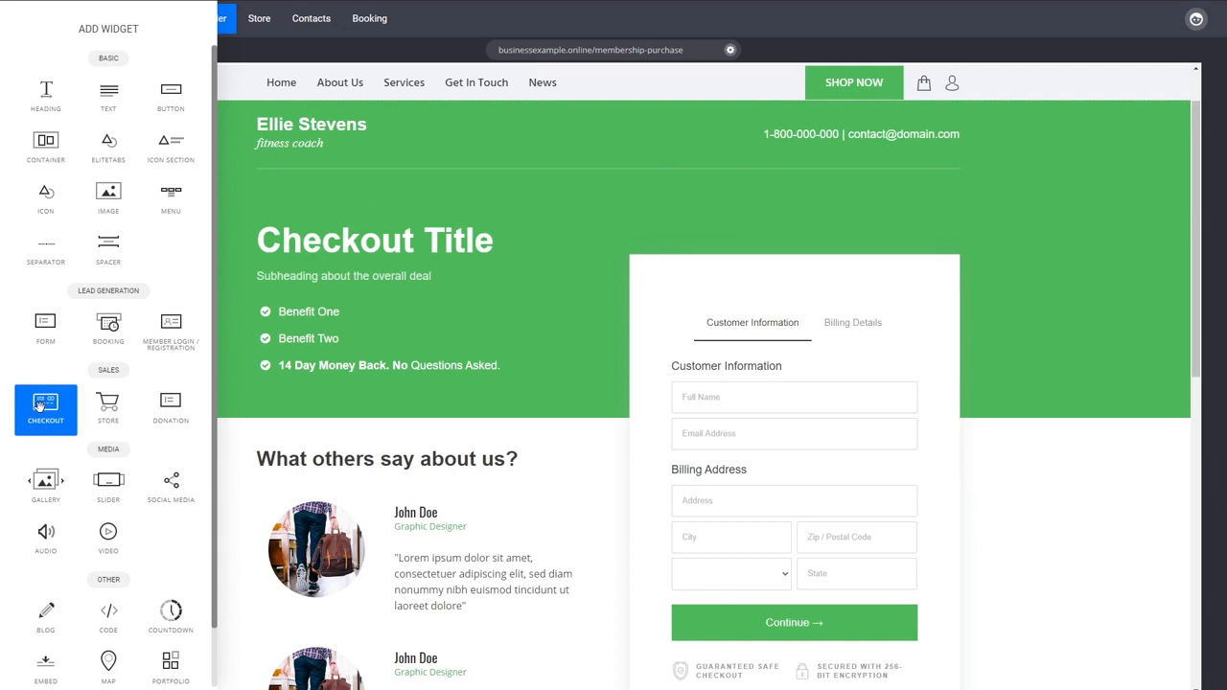
click(1020, 588)
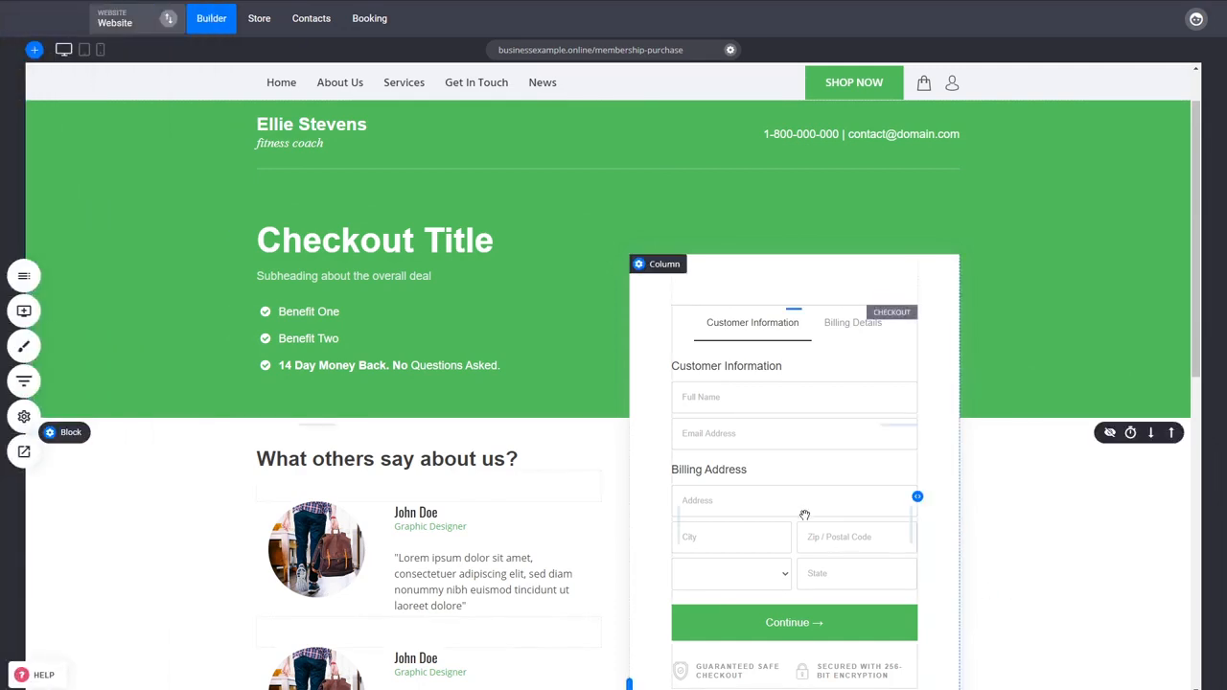
Step: Assign the Membership product as the main product sold by the page's checkout form
click(805, 517)
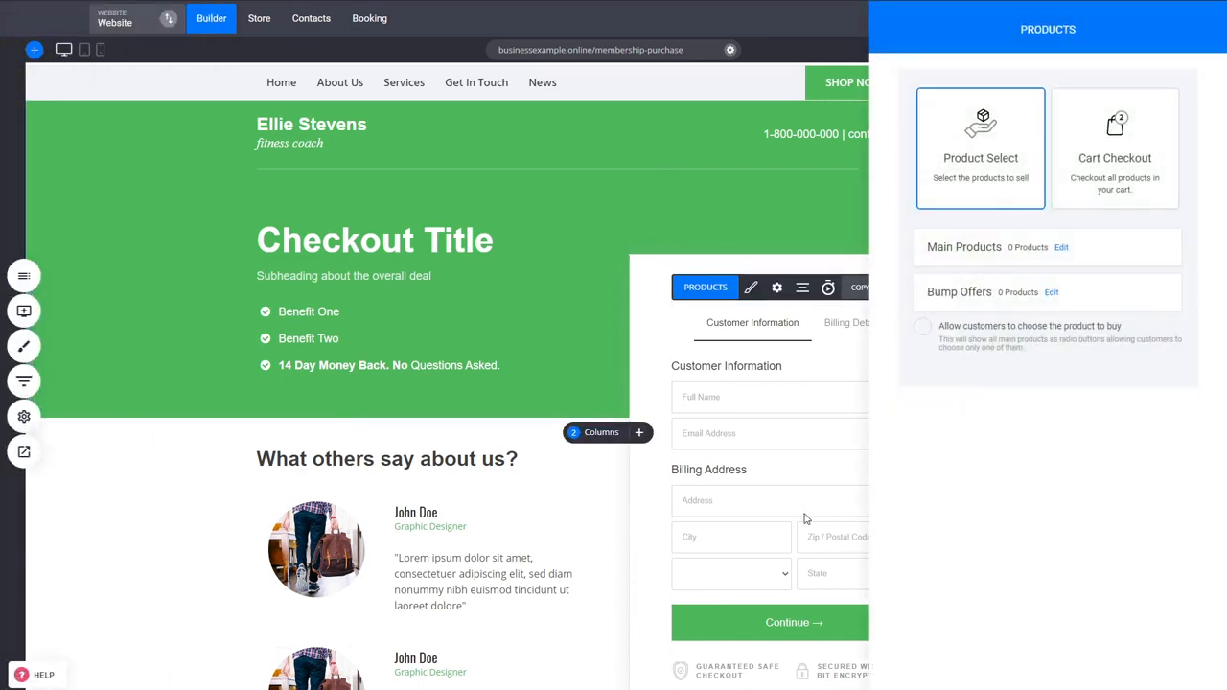
click(805, 518)
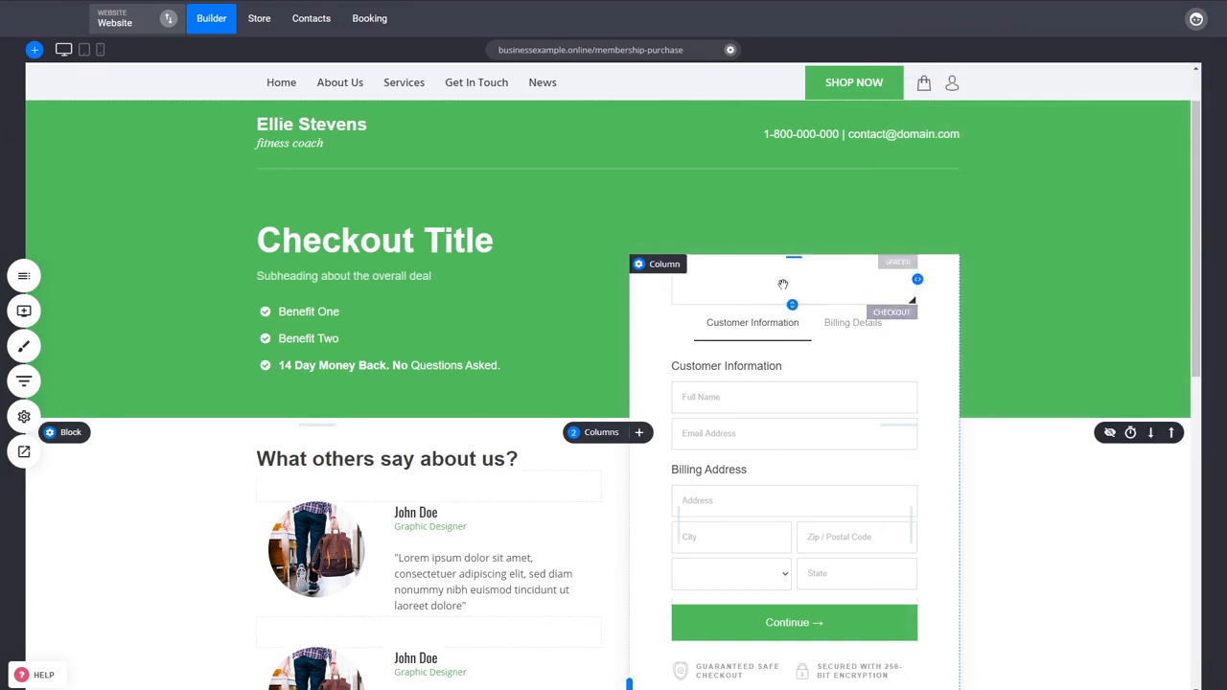
click(781, 513)
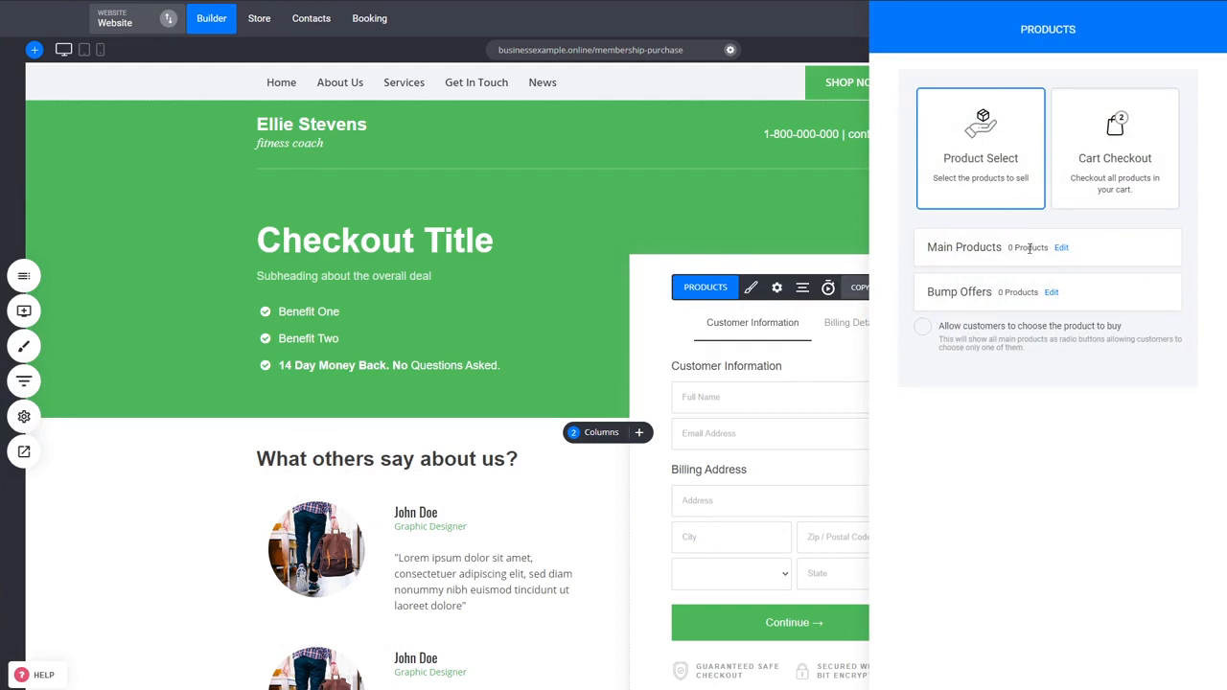
click(1061, 248)
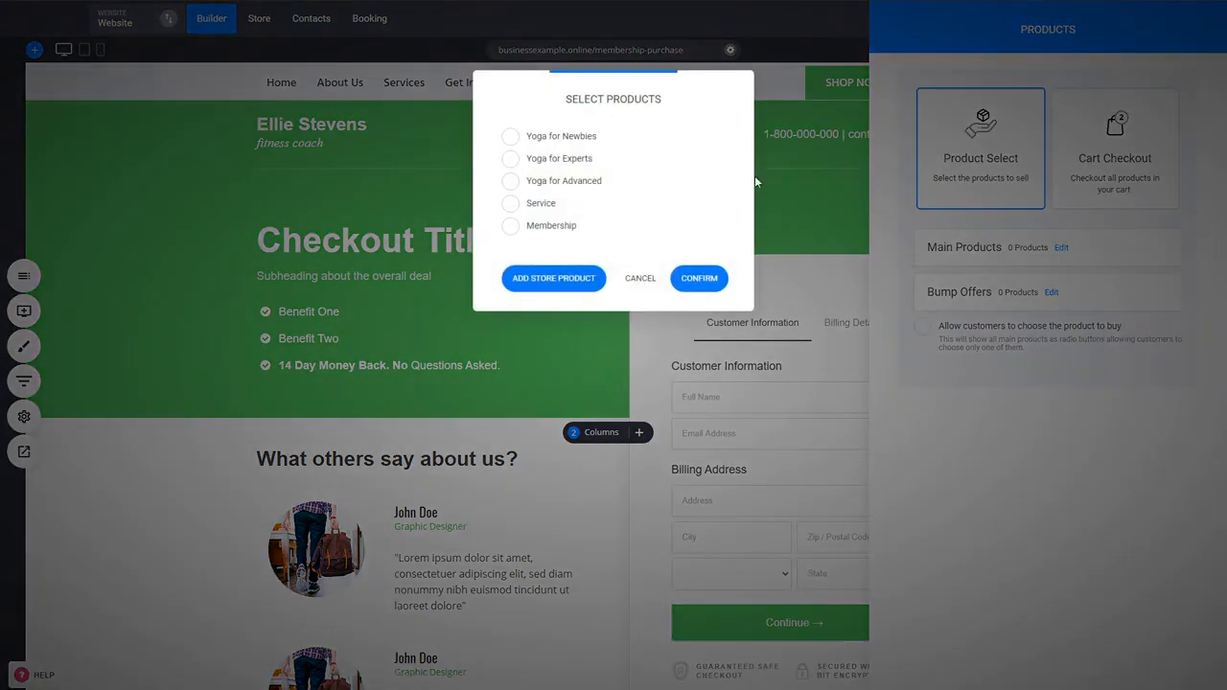
click(540, 233)
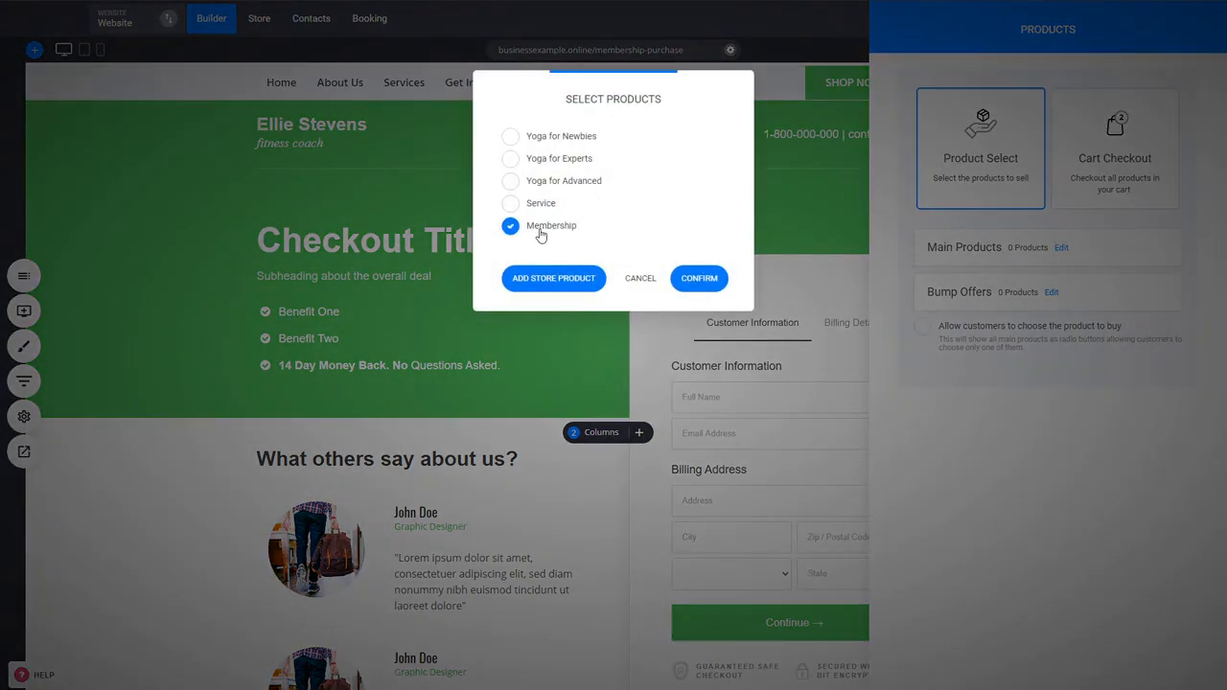
click(700, 278)
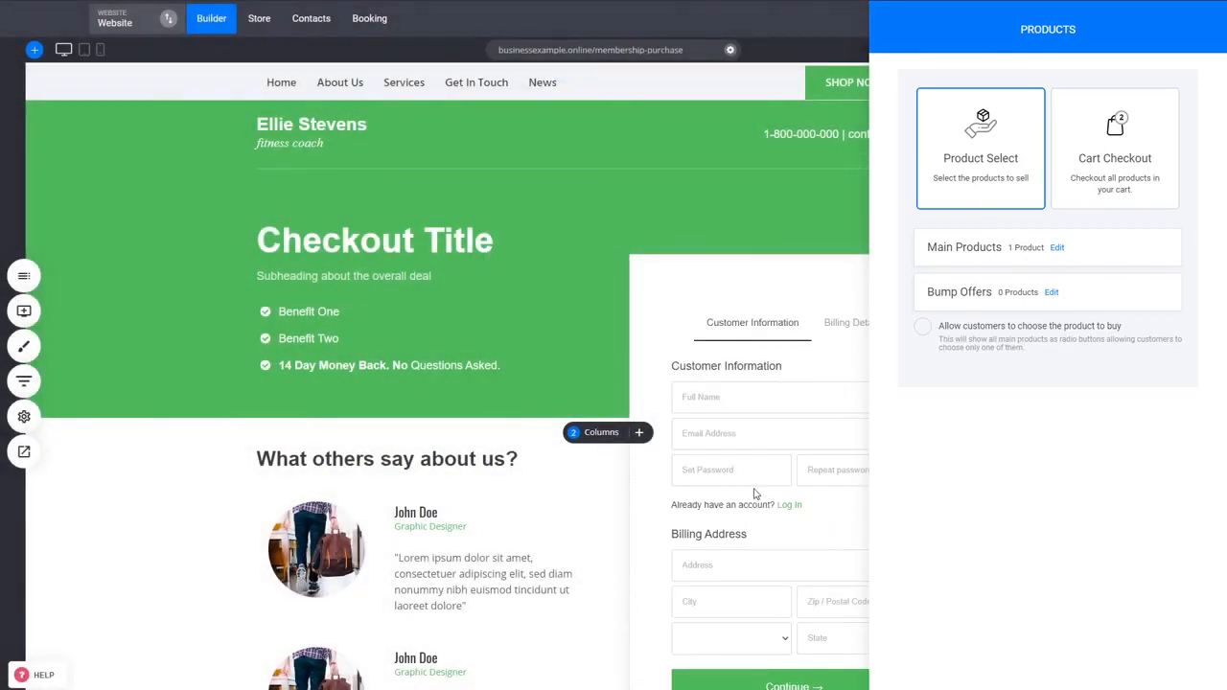
click(763, 462)
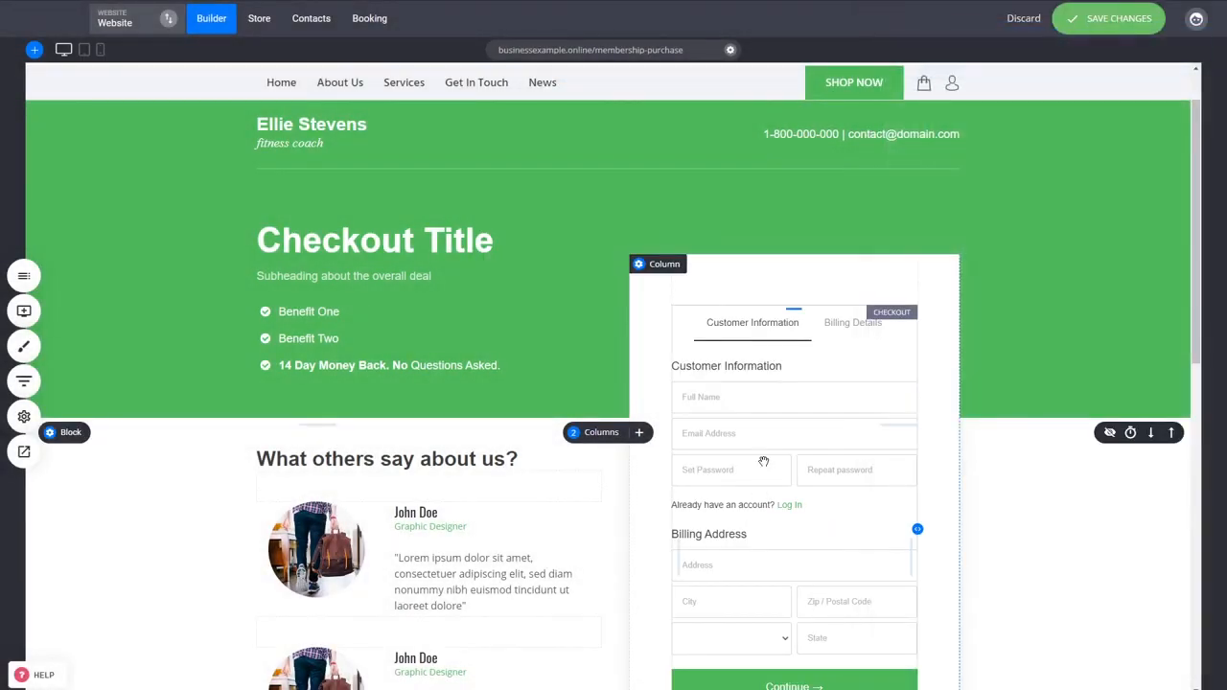
Step: Set the checkout form not to ask for an address when selling digital goods, services or memberships
click(764, 462)
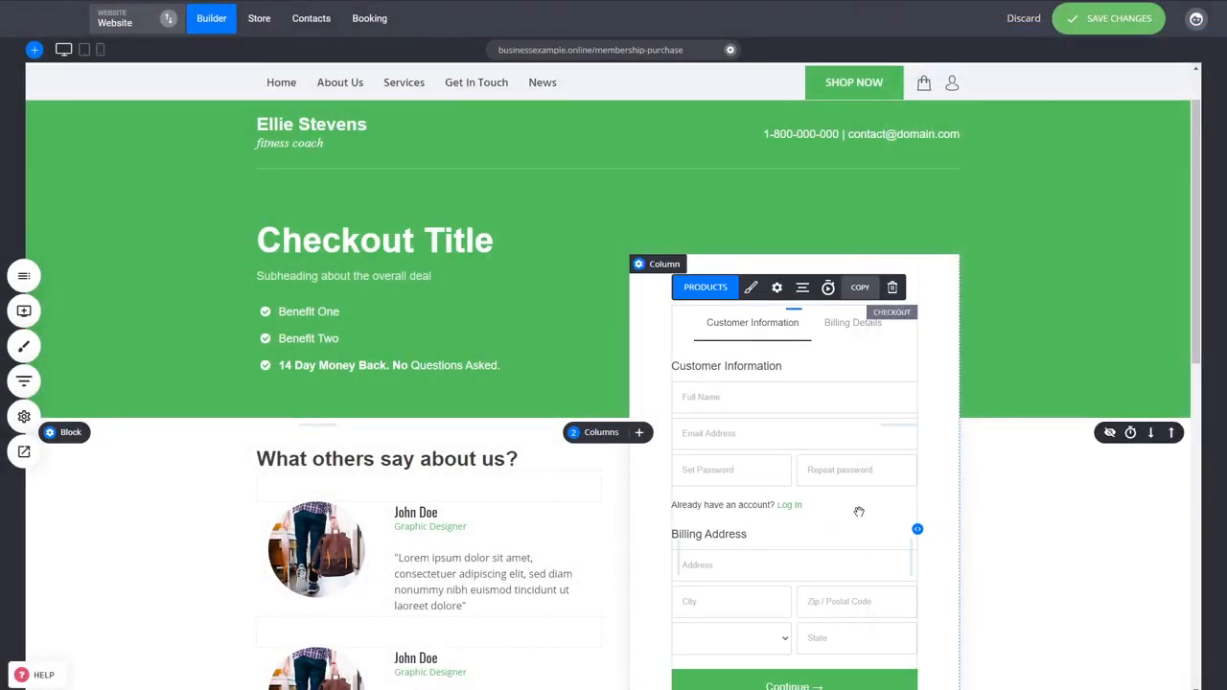
click(777, 288)
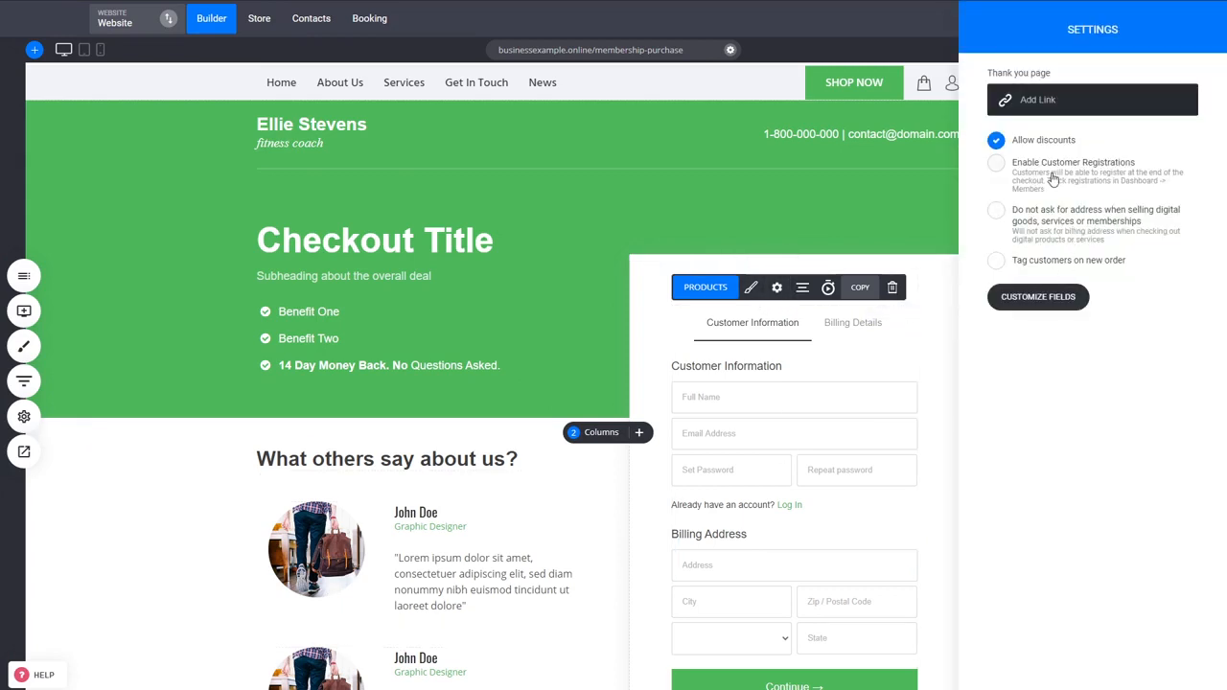
click(1070, 226)
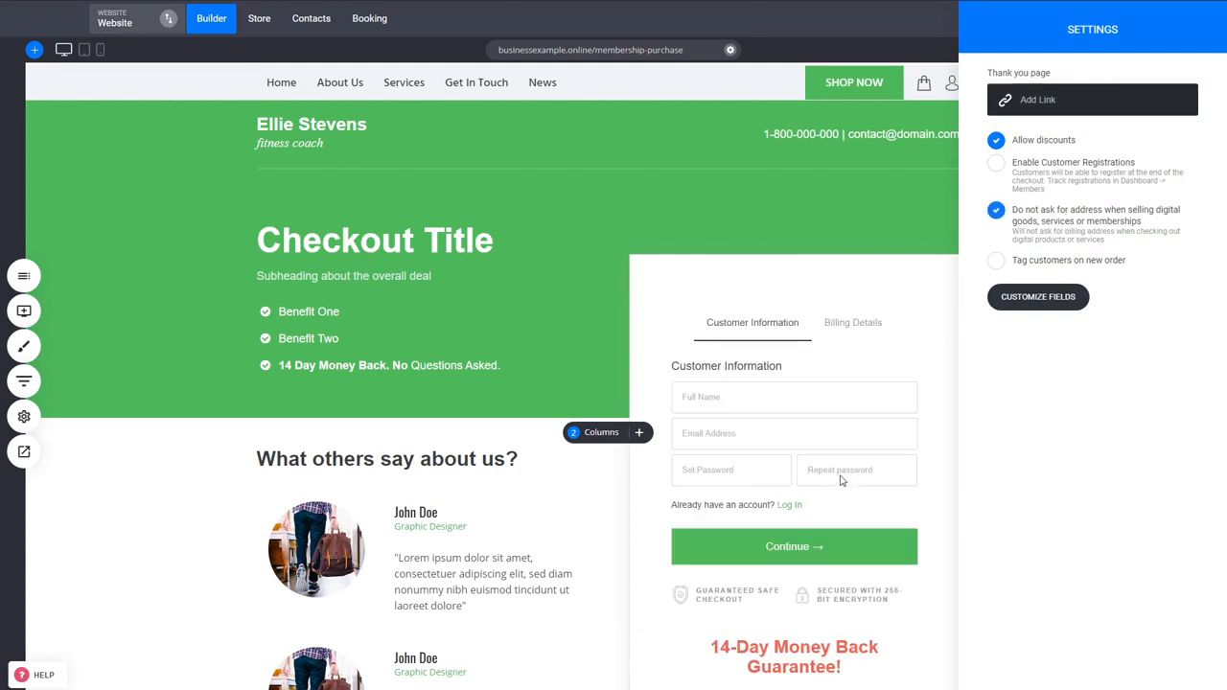
click(789, 468)
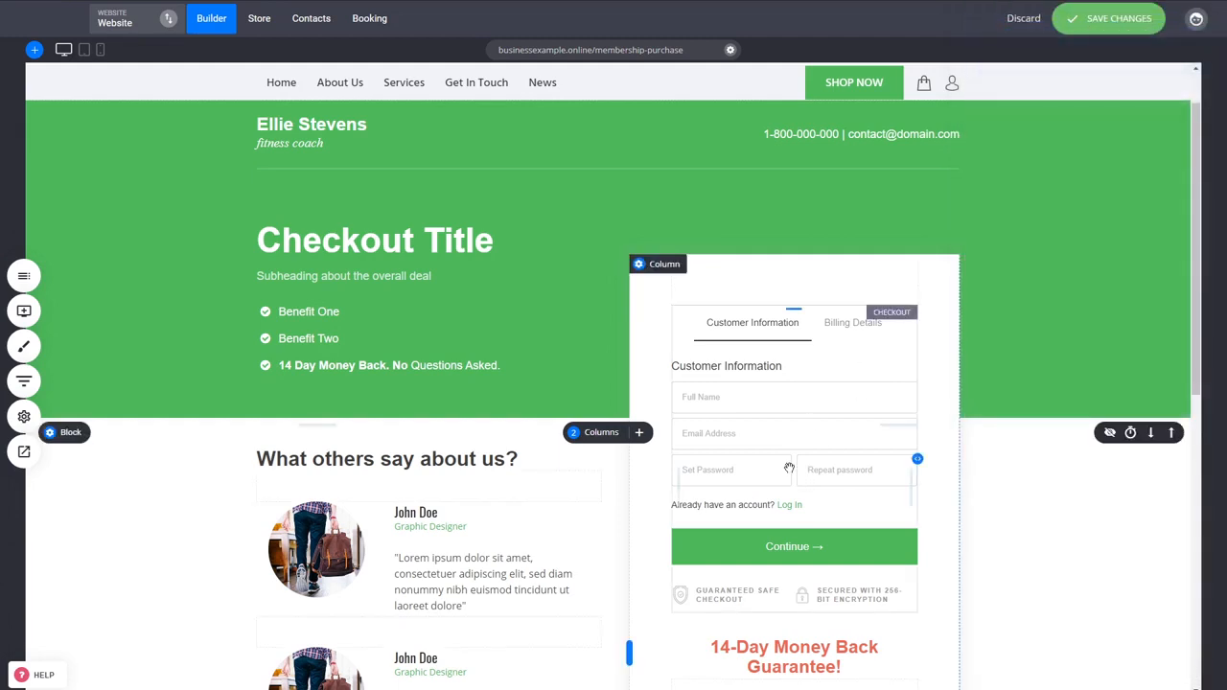
Step: Switch the checkout form to the 1-Step Checkout layout, review the whole page and save the changes
click(750, 287)
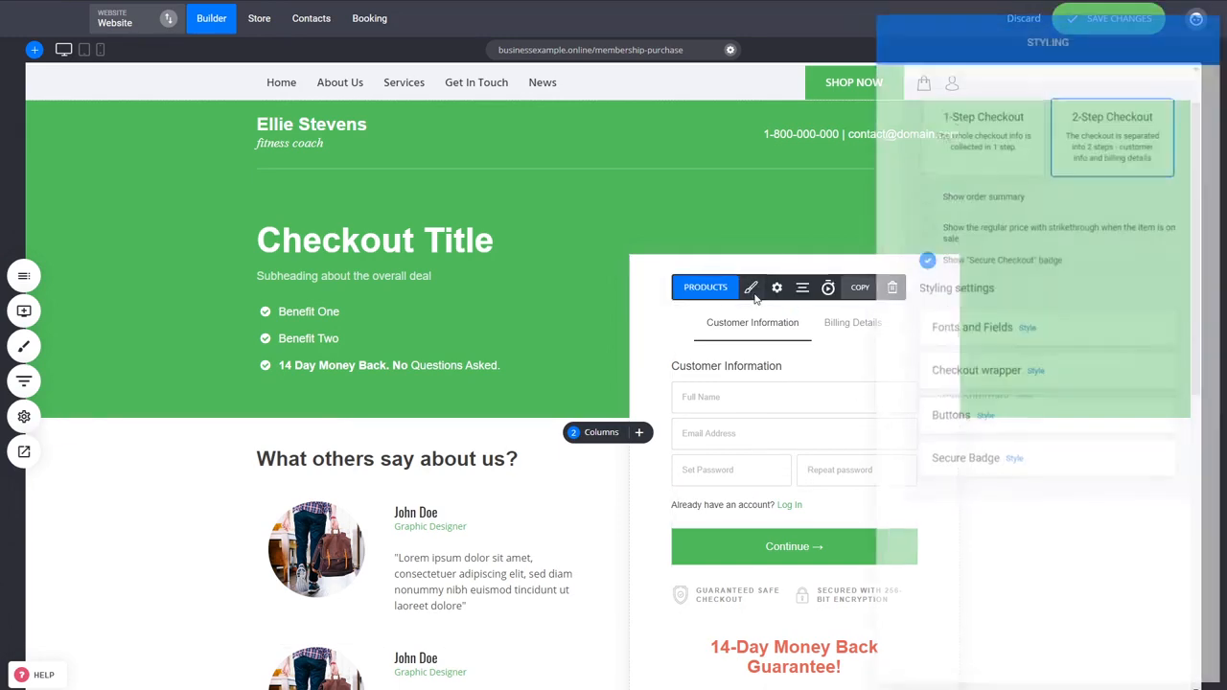
click(955, 144)
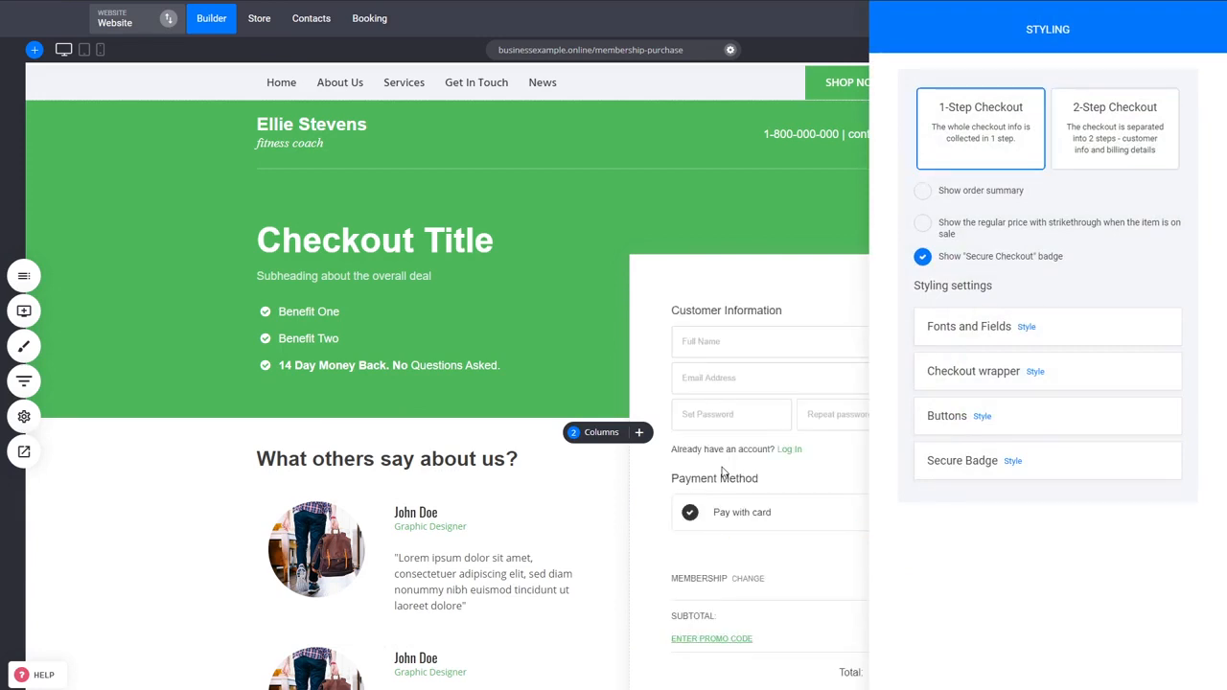
click(768, 462)
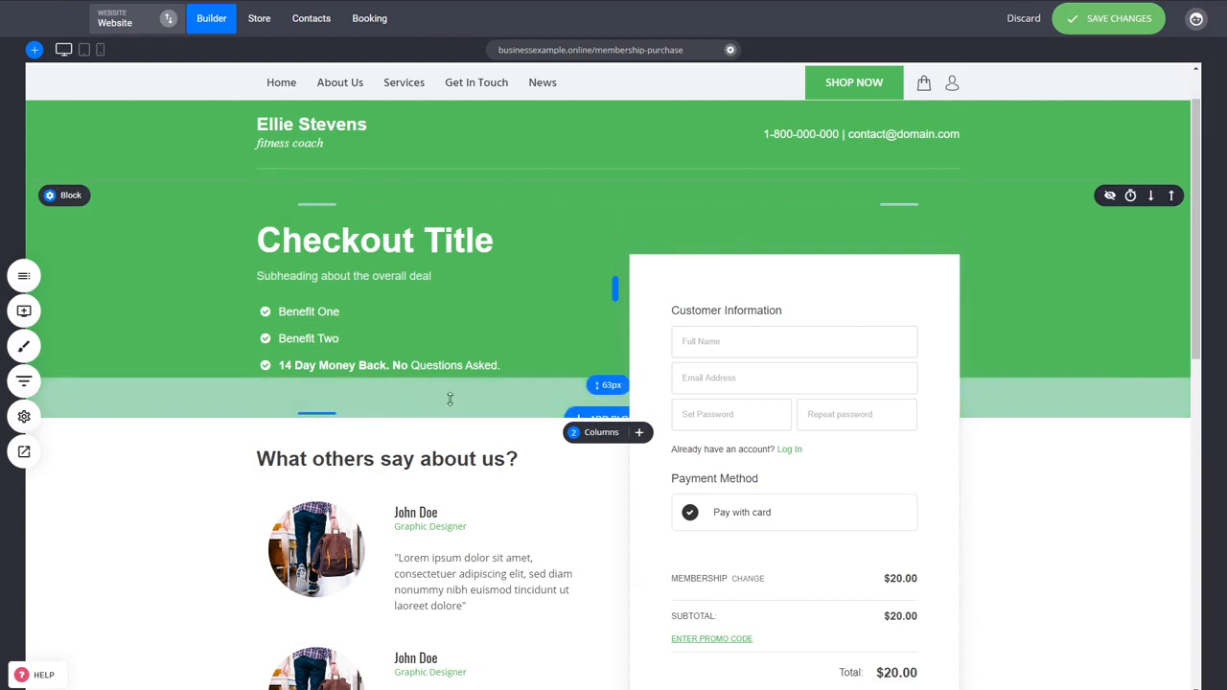
scroll(384, 278, down, 2)
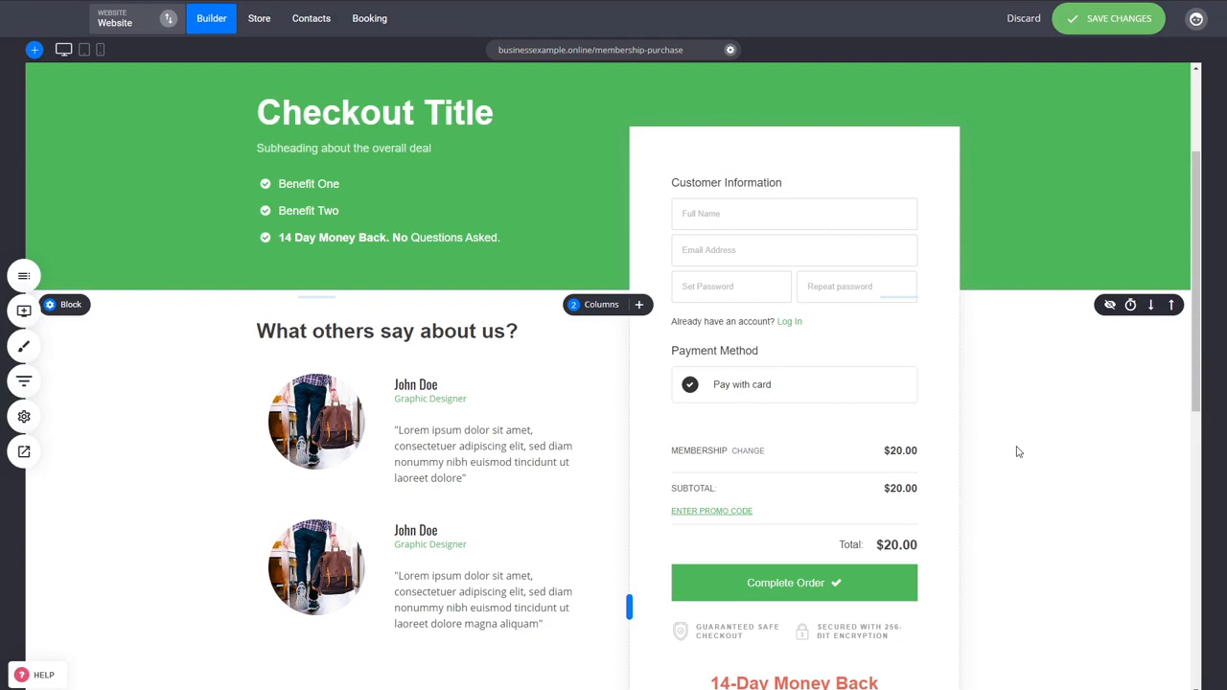
scroll(1018, 452, down, 4)
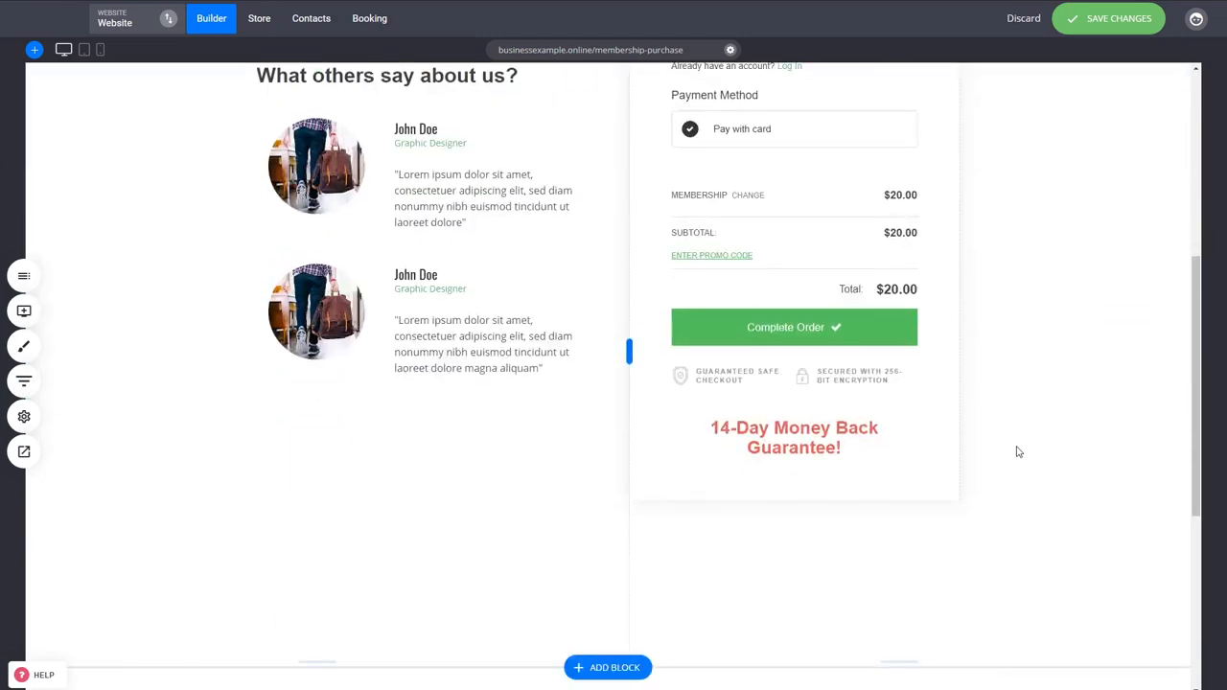
scroll(1018, 452, up, 6)
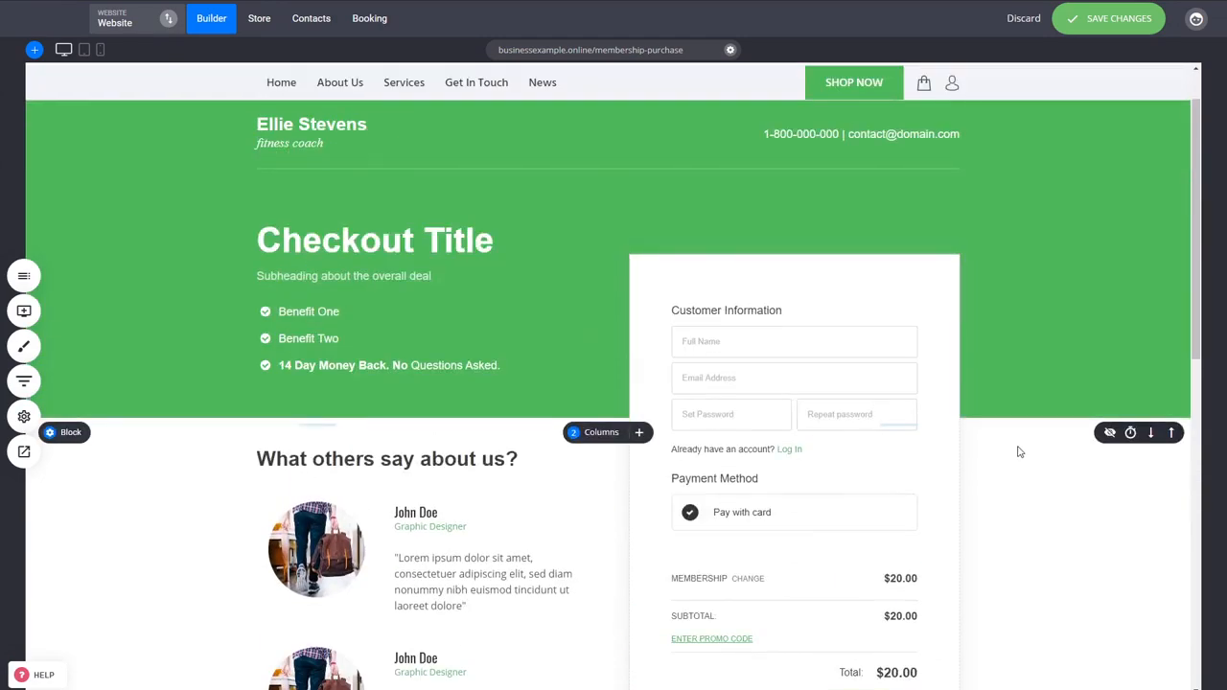
key(ctrl+s)
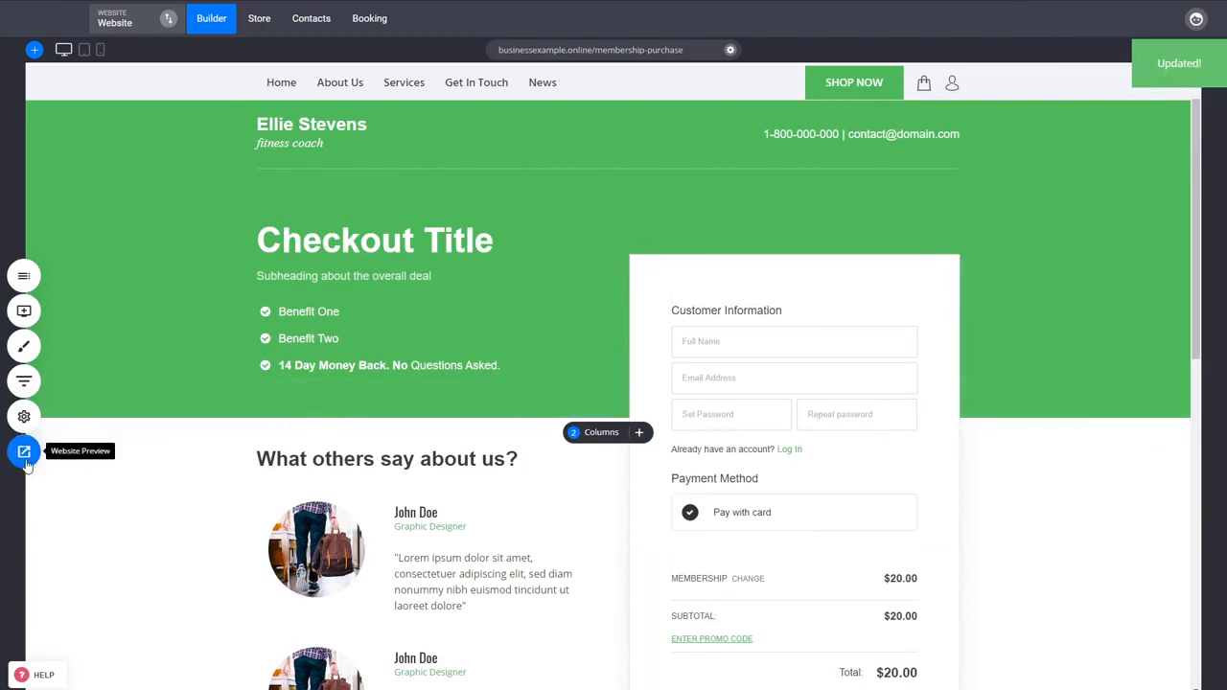
Step: Open the Membership Purchase page in the website preview and check the customer information fields of the checkout
click(27, 460)
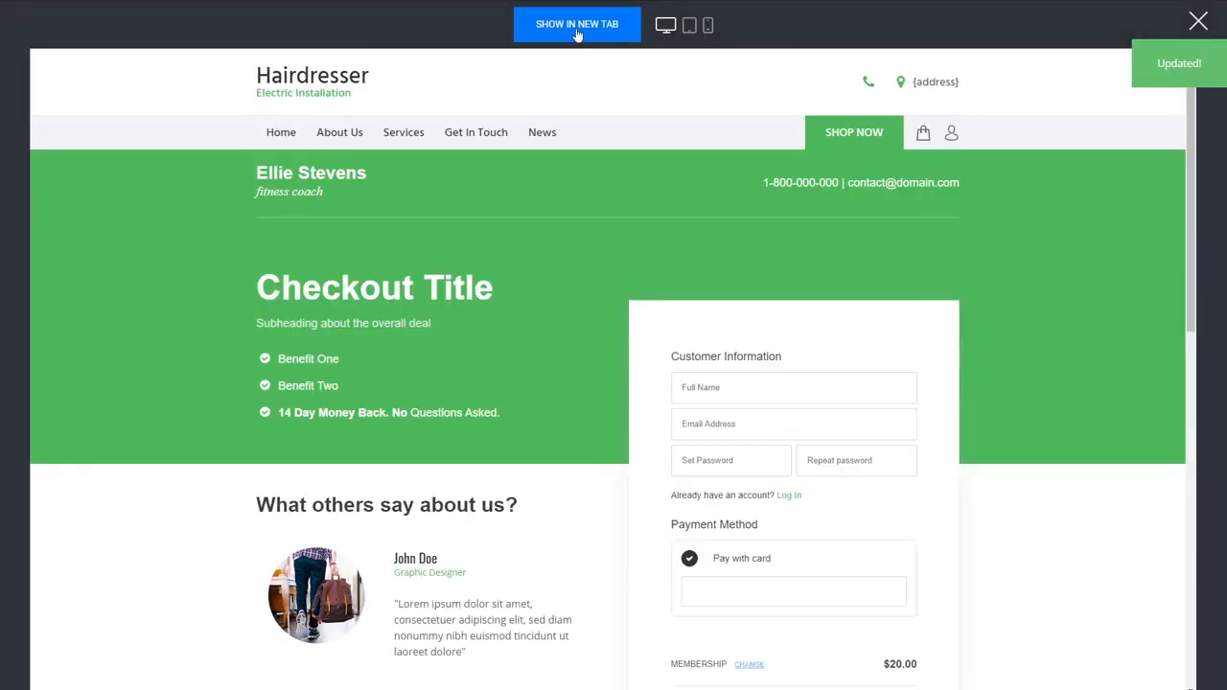
click(576, 27)
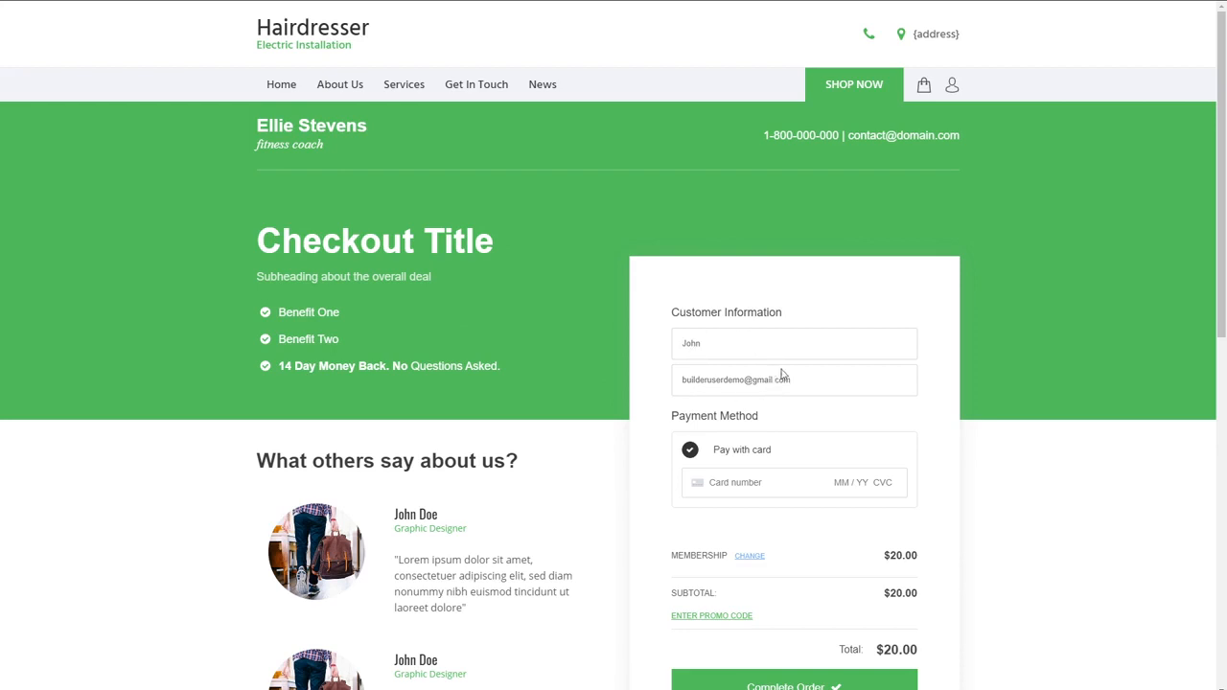
drag(793, 384, 687, 381)
click(888, 412)
Step: Enter the card number, expiry date and security code in the checkout and complete the Membership order
click(762, 487)
text(4)
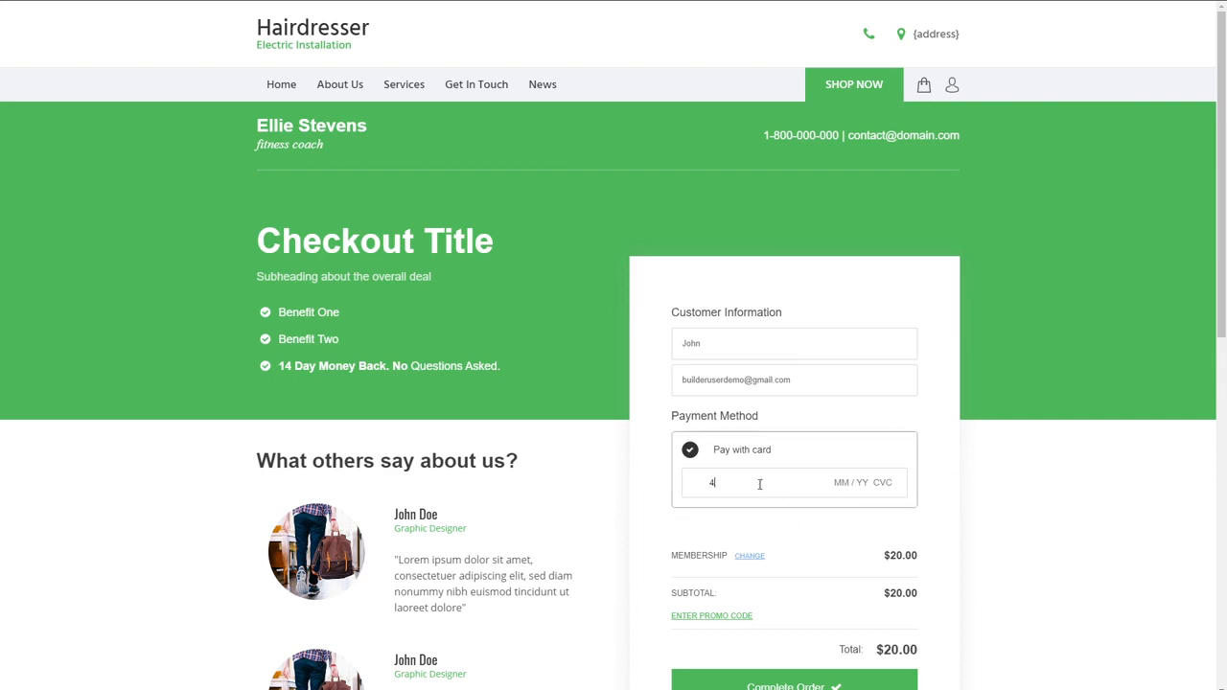
text(242 4242 4242 4242 04 / 24 242)
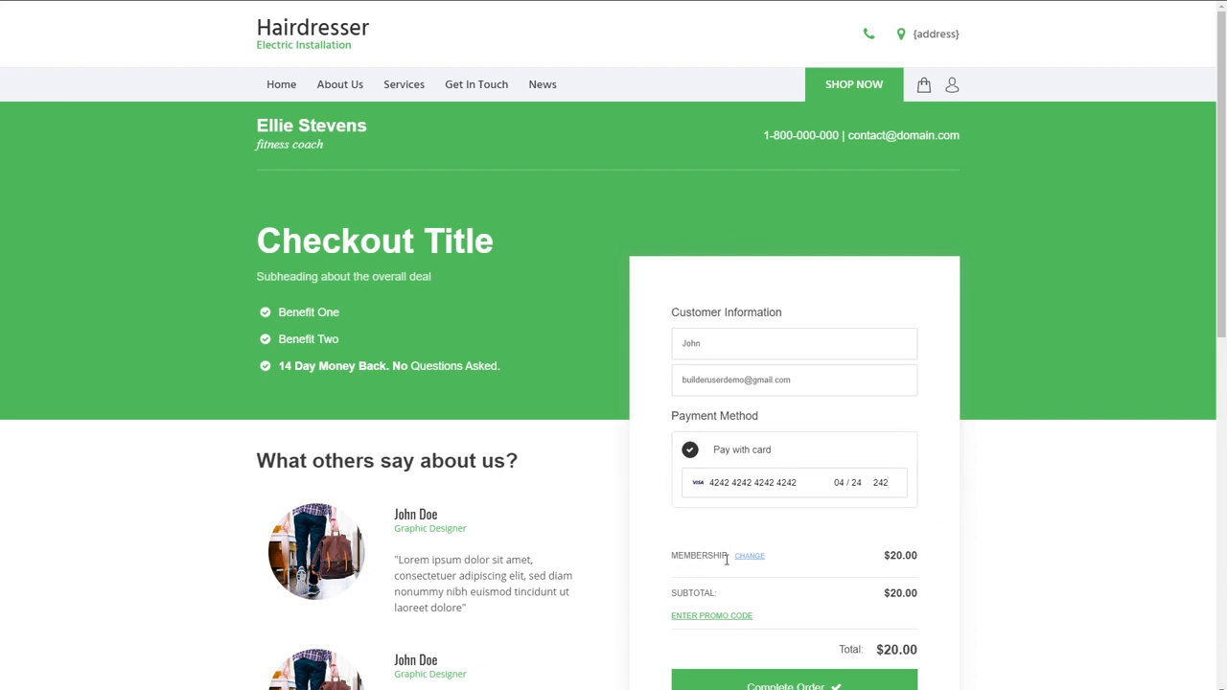
scroll(1005, 554, down, 1)
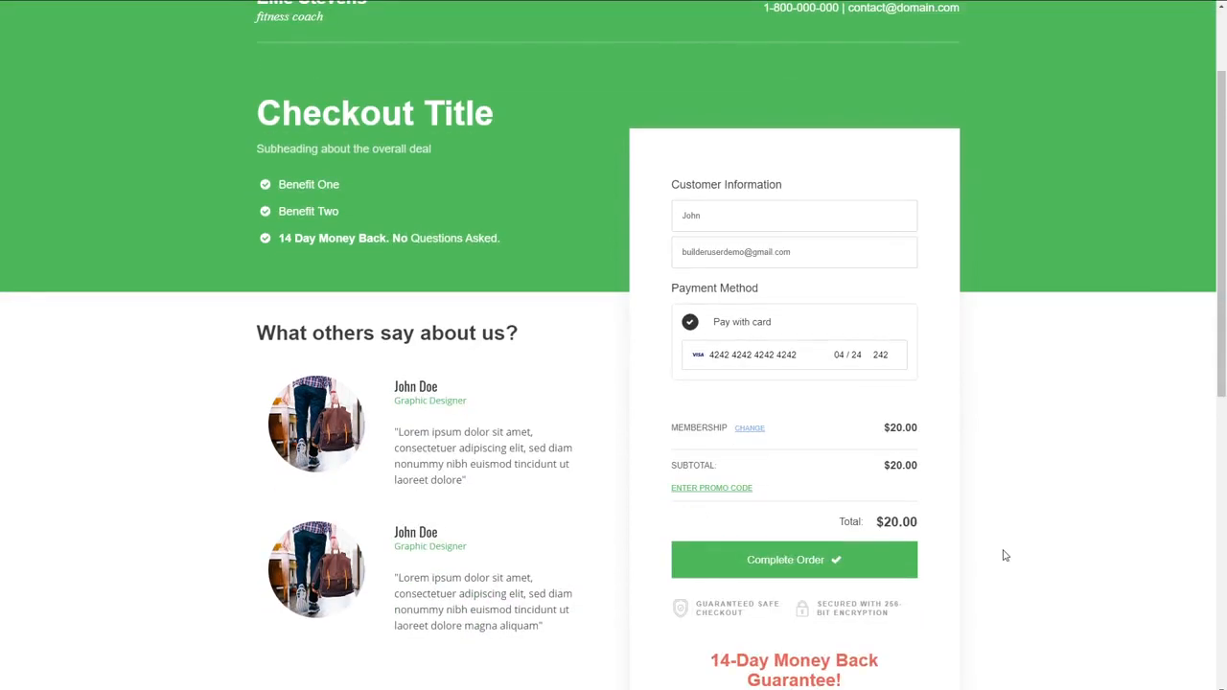
click(803, 568)
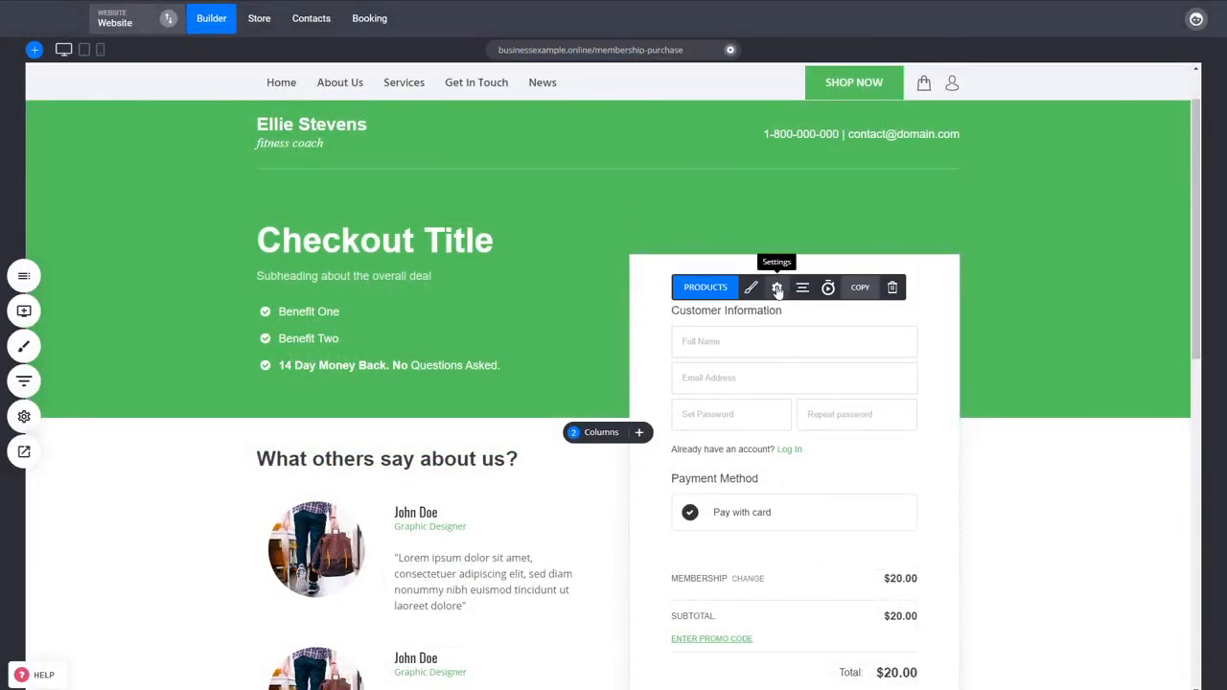
Step: Back in the website builder, link the checkout's thank you page to /membership-dashboard and save the changes
click(777, 288)
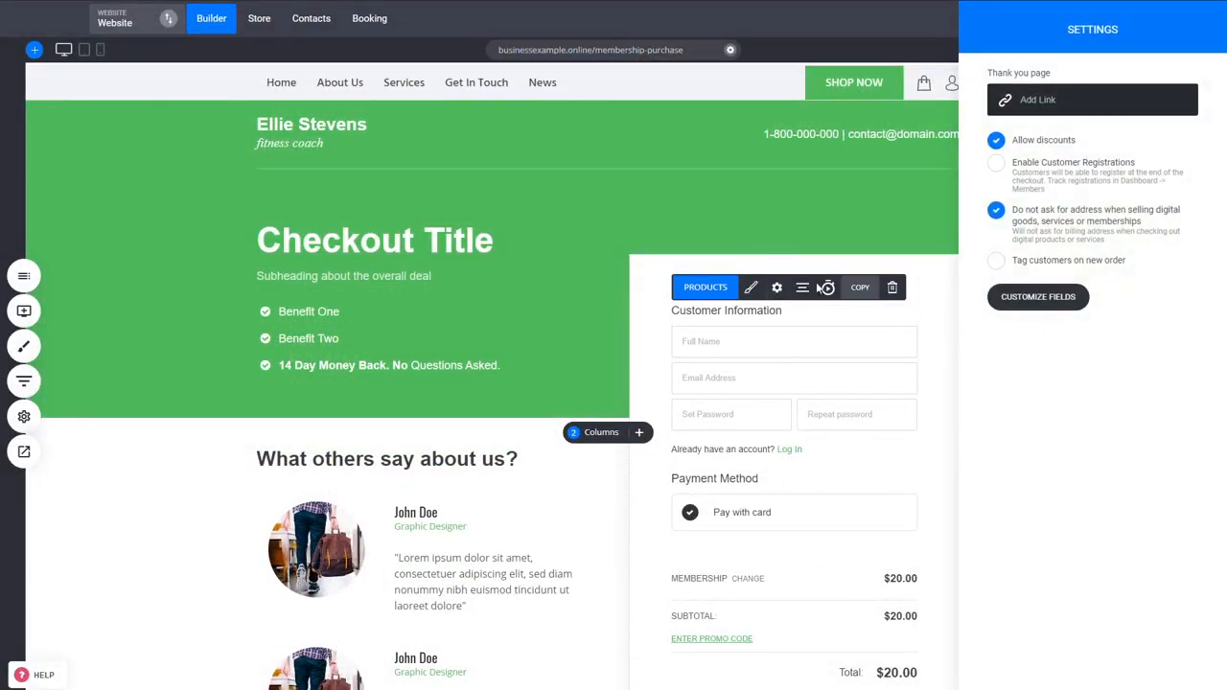
click(1053, 101)
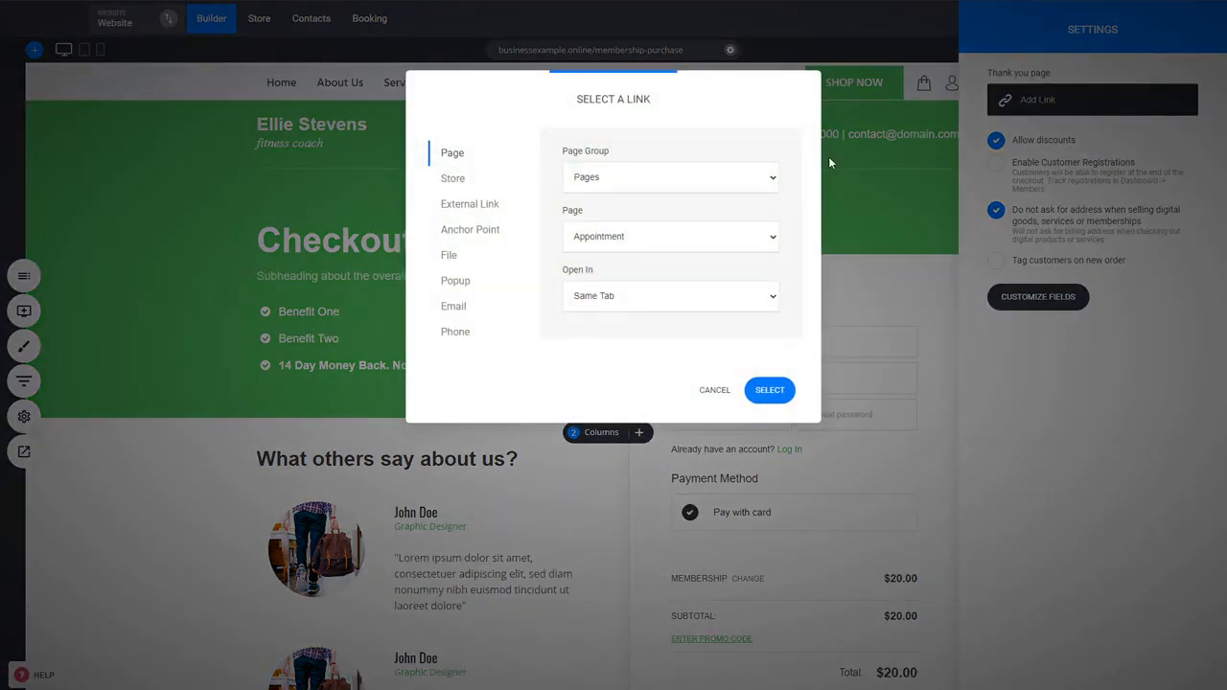
click(624, 212)
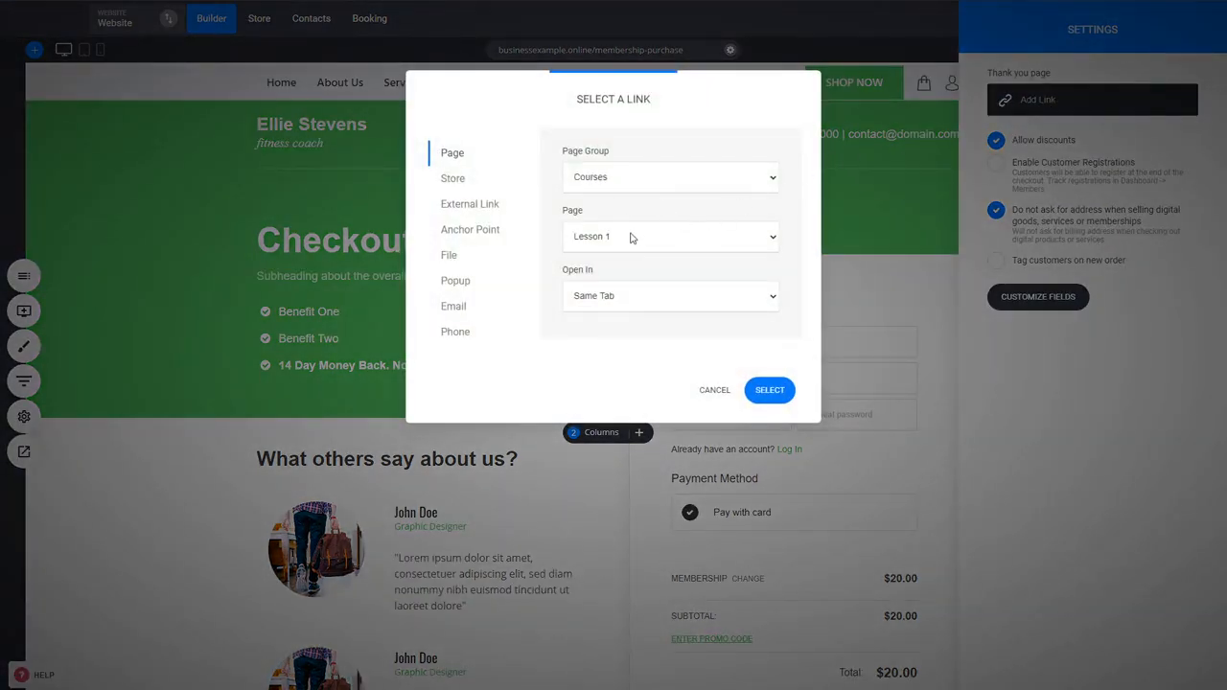
click(628, 287)
click(769, 391)
click(768, 375)
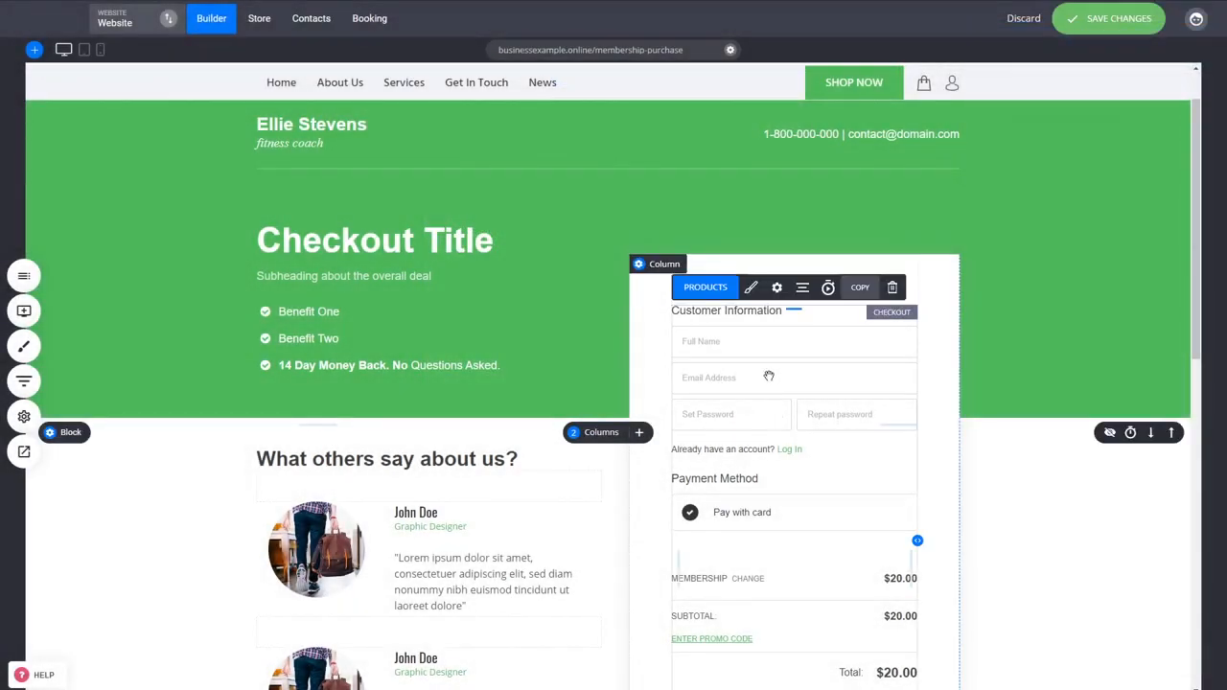
click(777, 286)
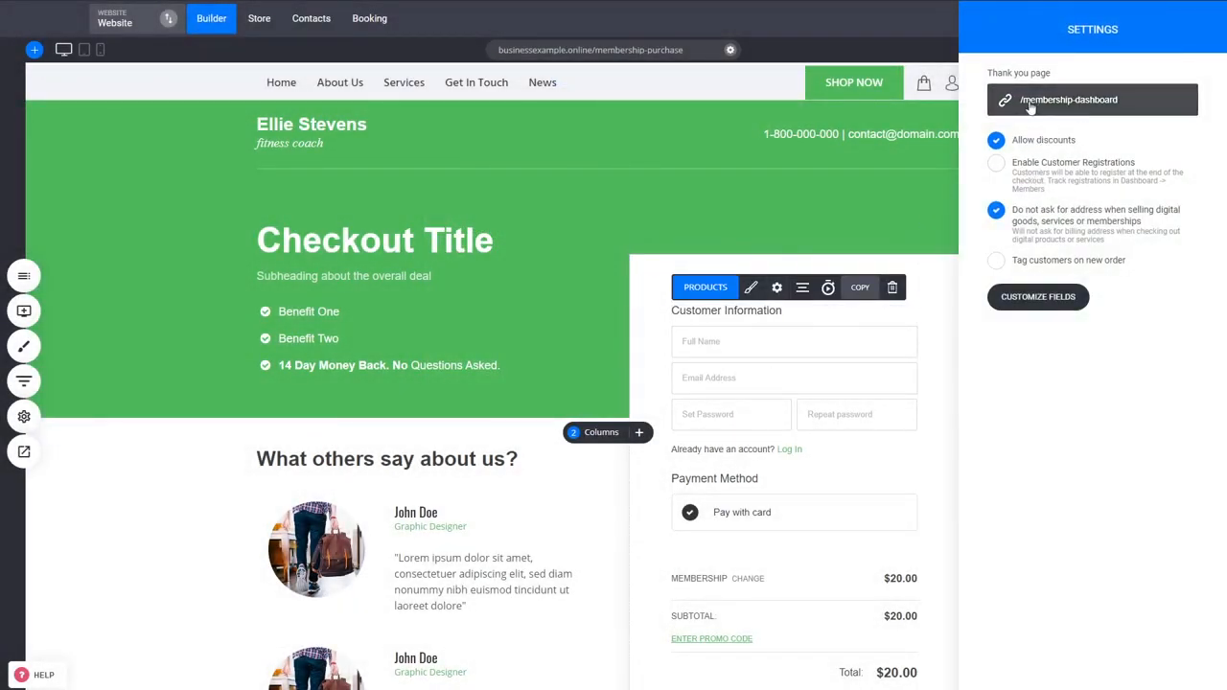
click(852, 397)
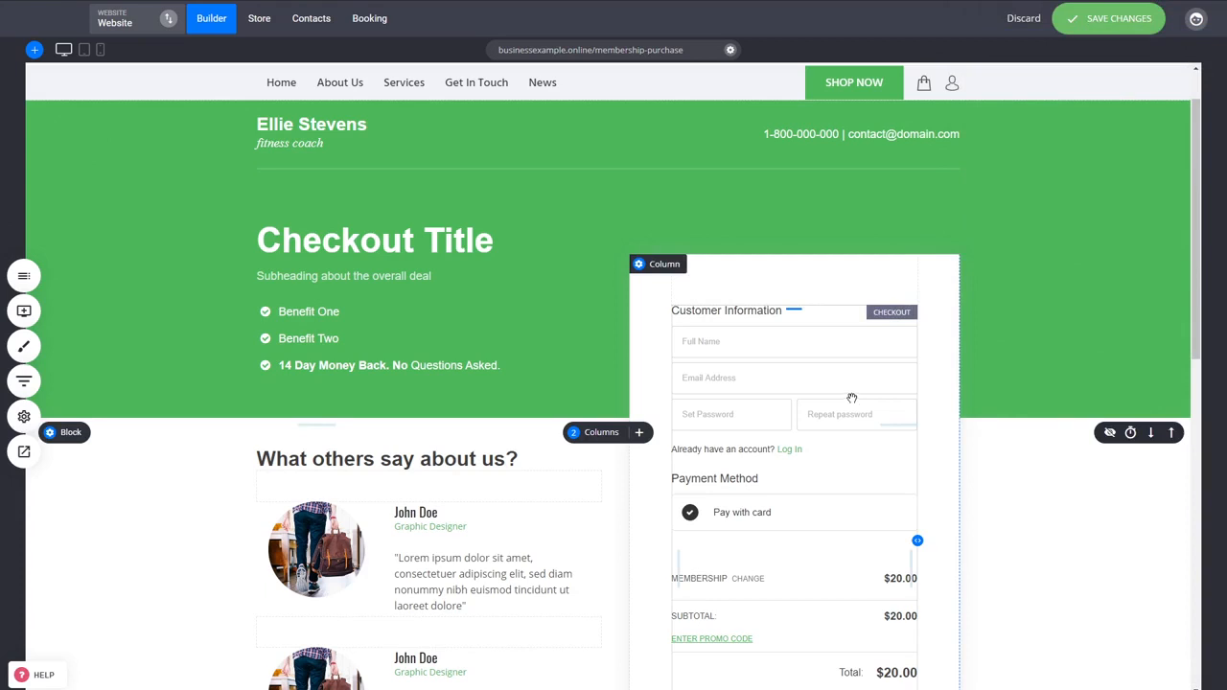
click(1108, 19)
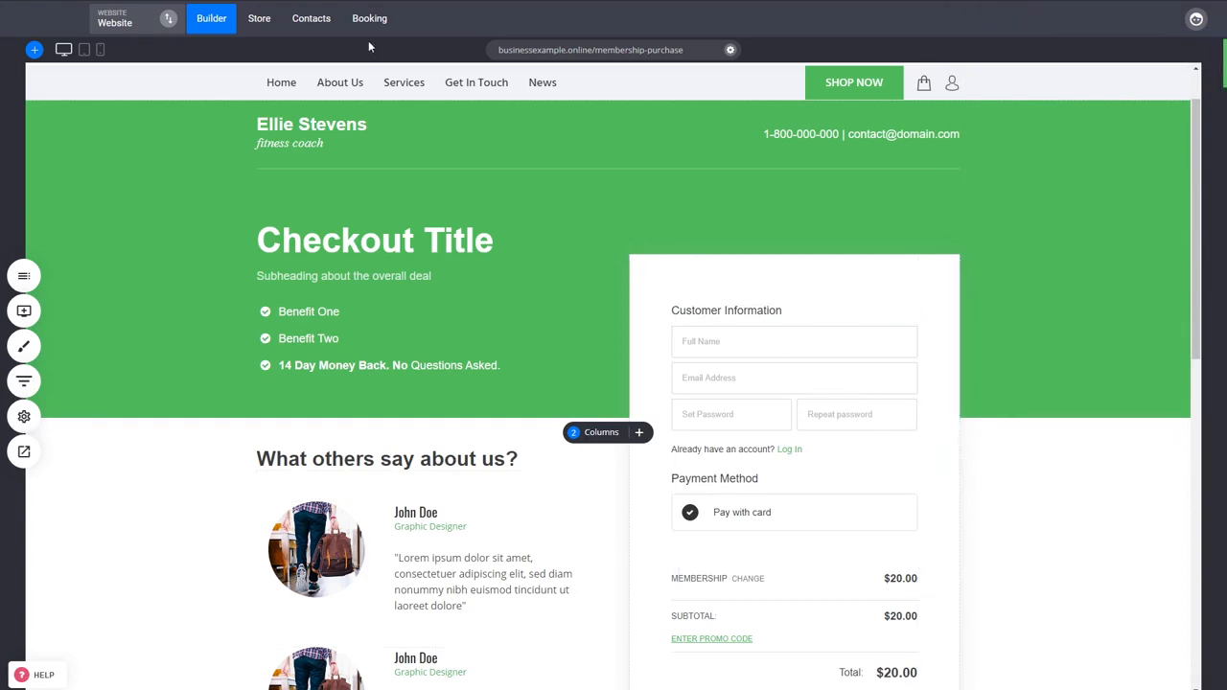
Step: Review the buyer's contact record, checking the Membership order's details and the member's assigned groups
click(304, 30)
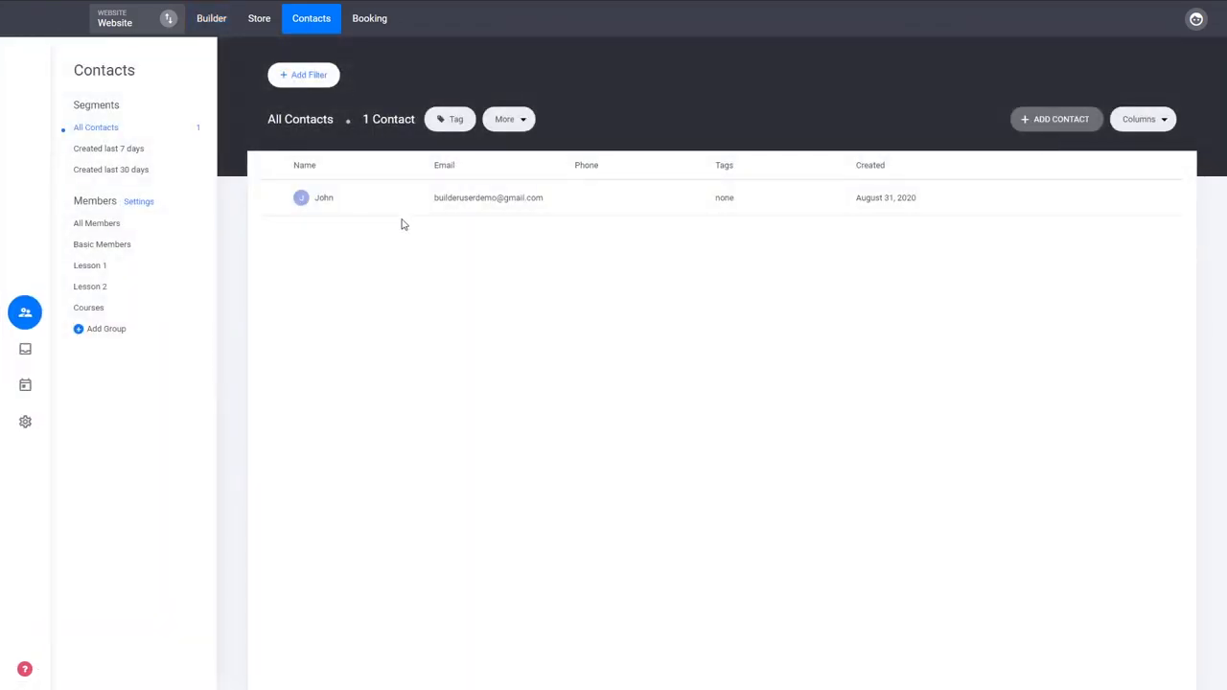
click(461, 203)
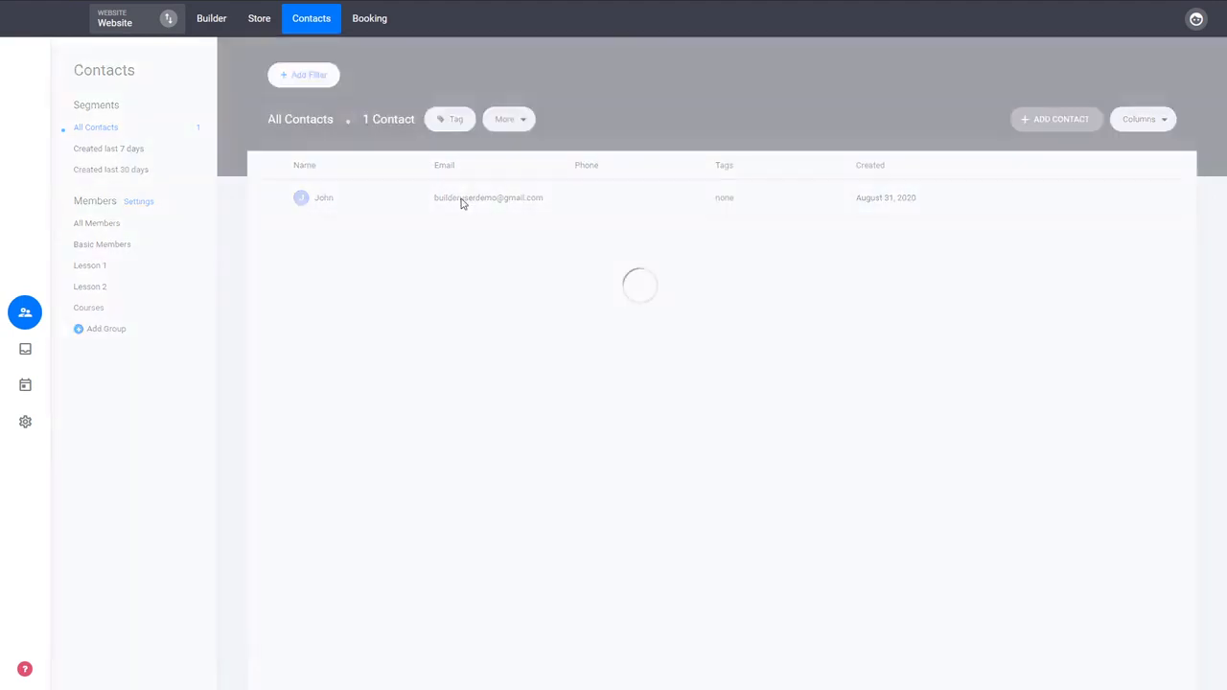
click(676, 181)
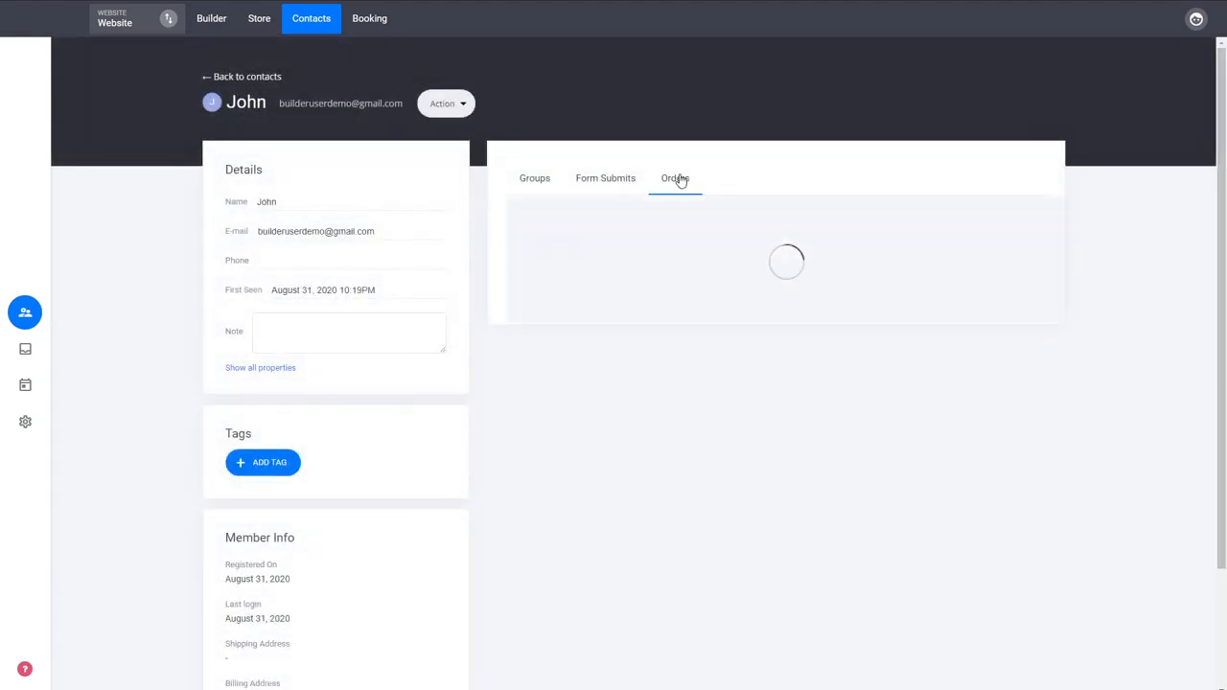
click(751, 282)
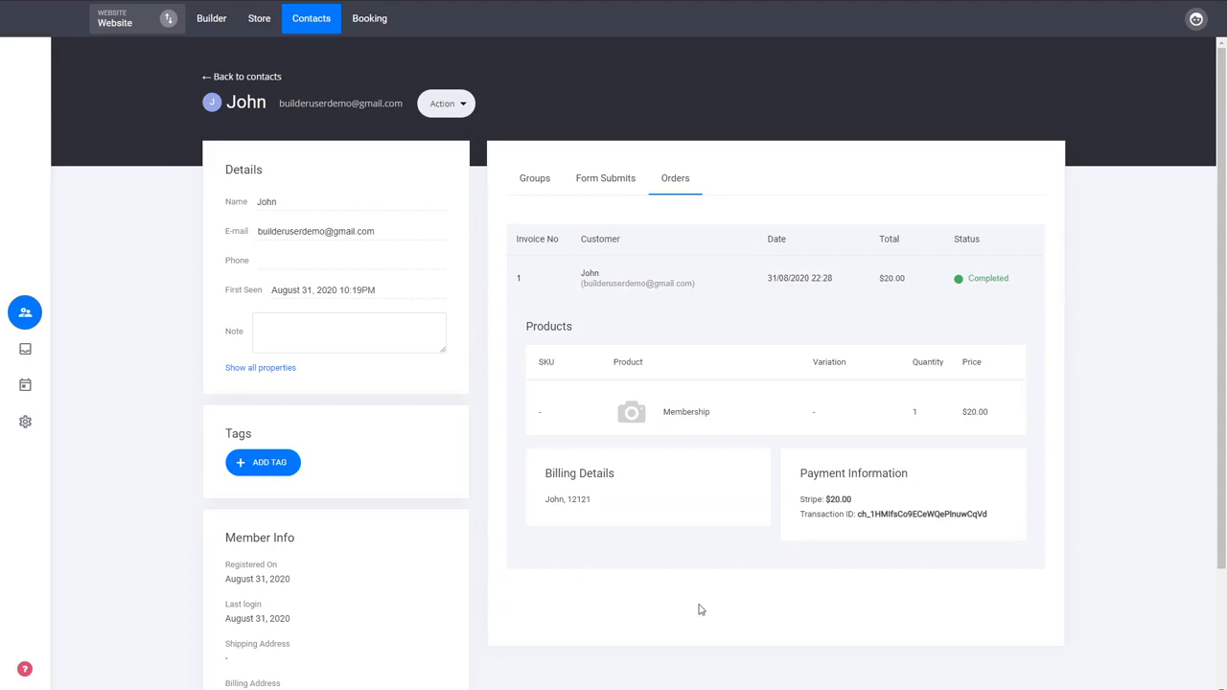
click(680, 284)
click(543, 196)
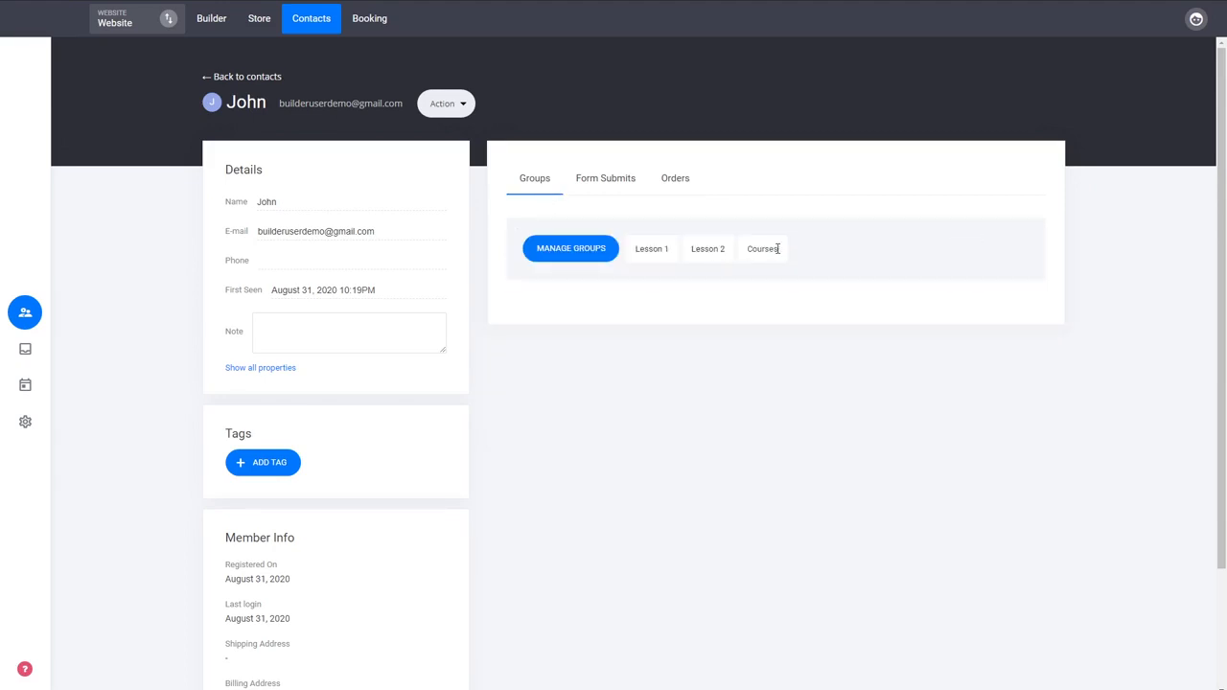
click(241, 79)
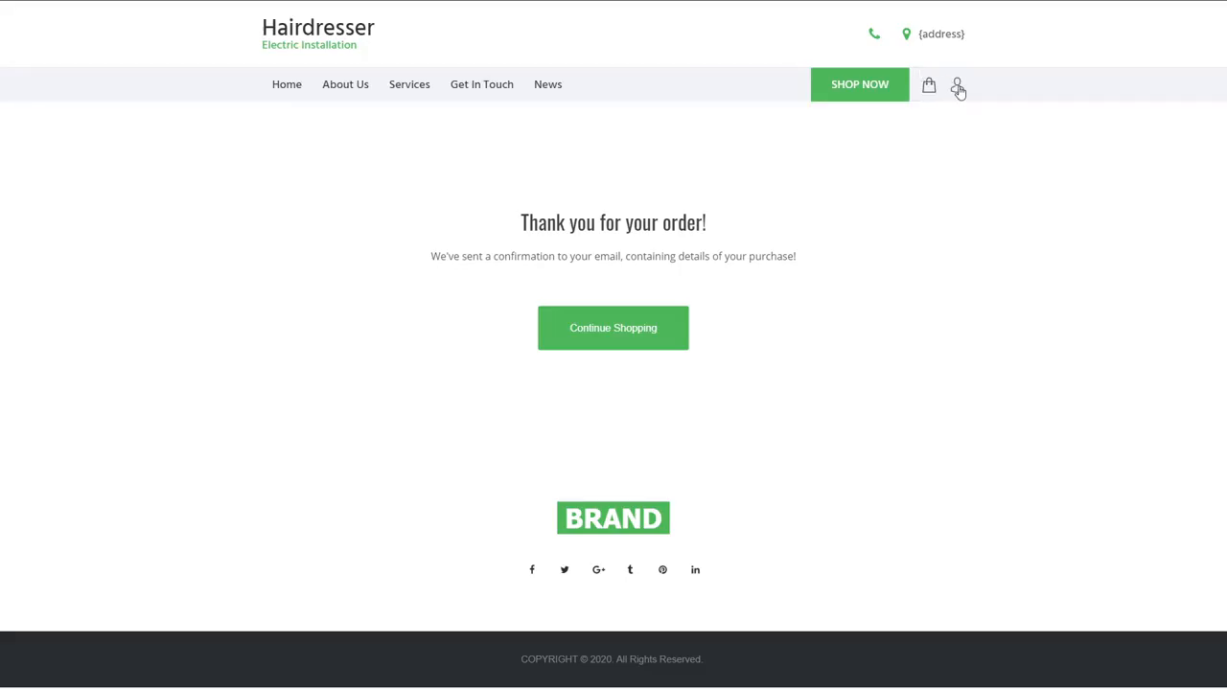
Step: Open the member account on the live site, review the Membership order in the order history, and open My Membership
click(958, 88)
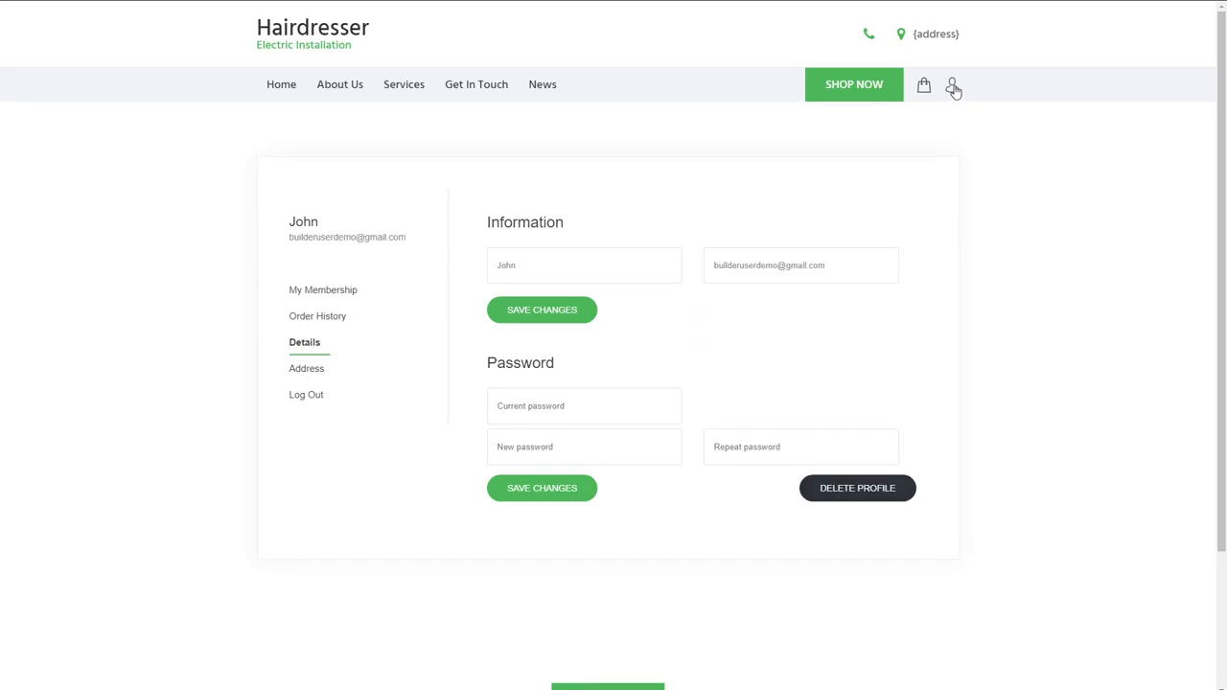
click(319, 322)
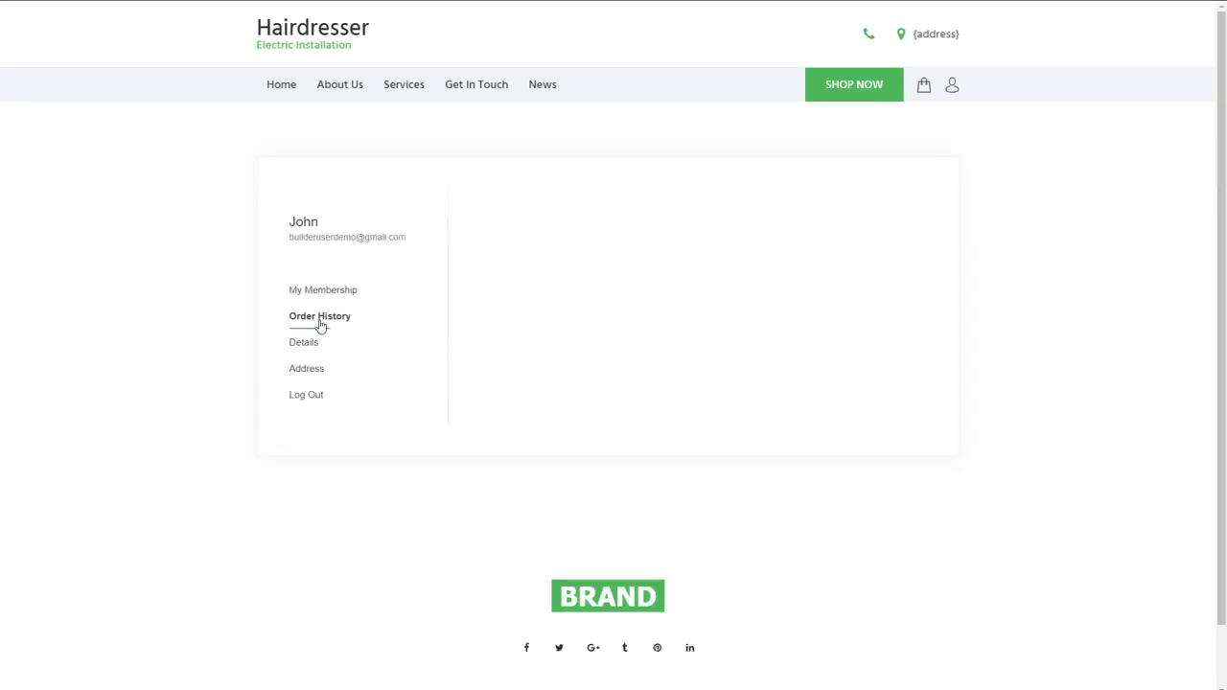
click(658, 268)
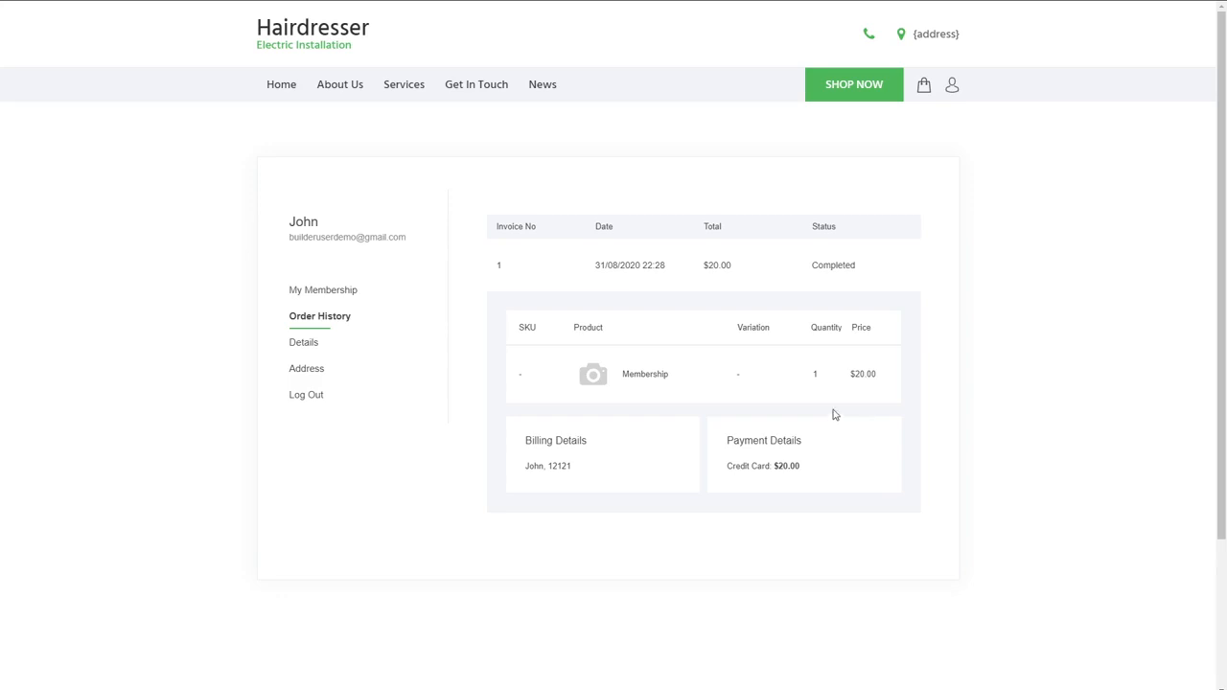
click(334, 295)
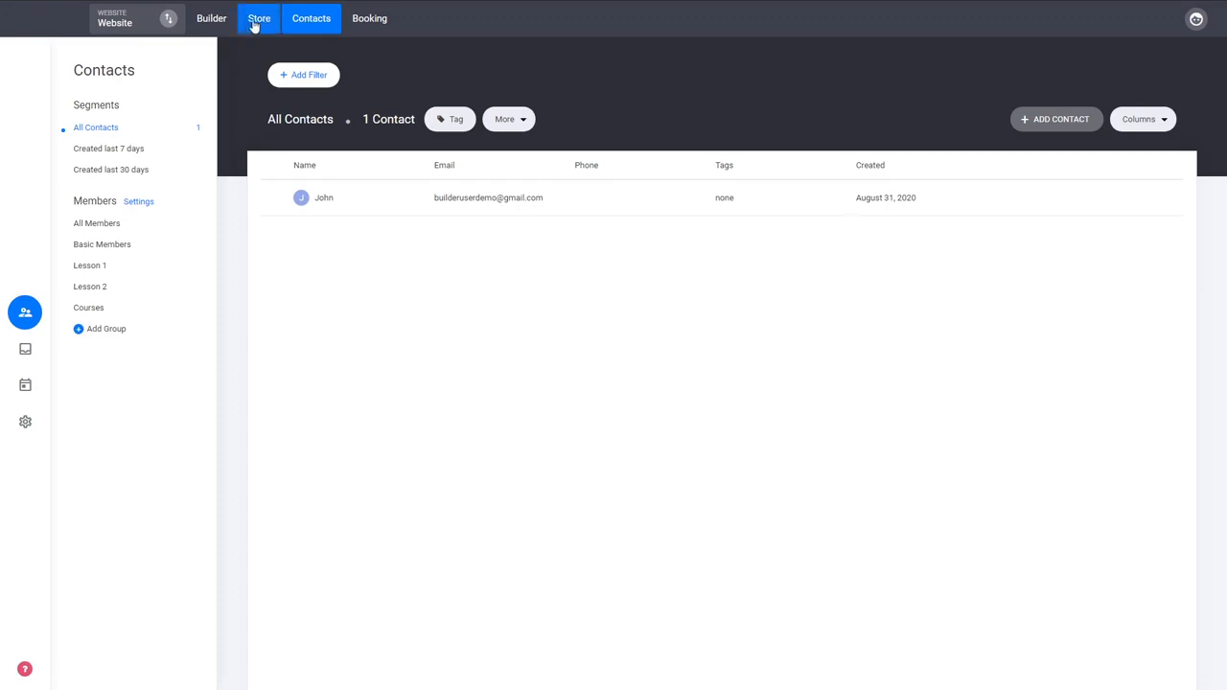
Step: Switch to the website builder and open the Membership Dashboard page from the Courses folder
click(215, 23)
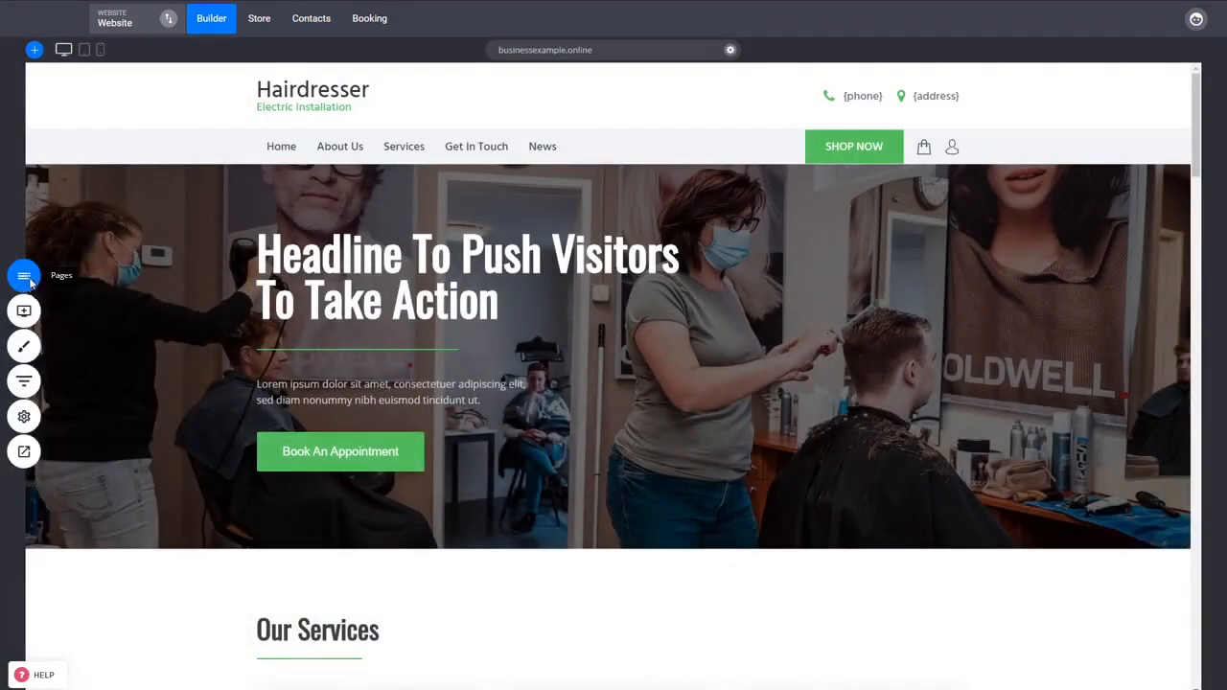
click(24, 277)
click(85, 391)
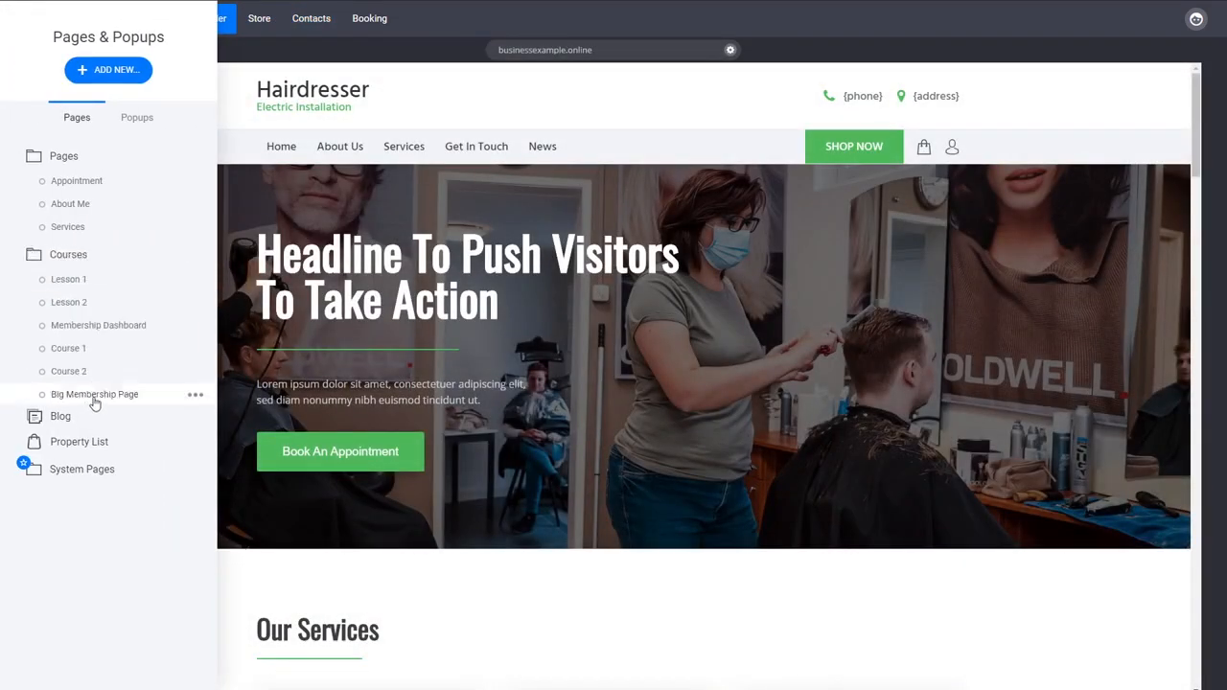
click(104, 253)
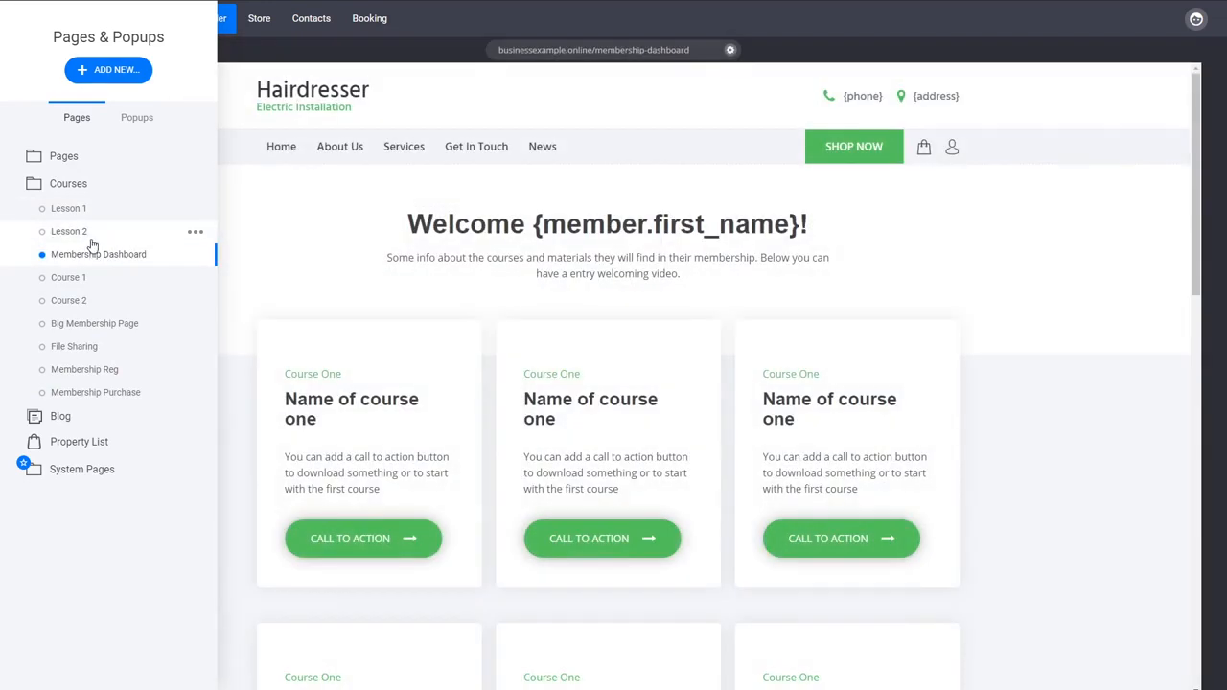
click(978, 377)
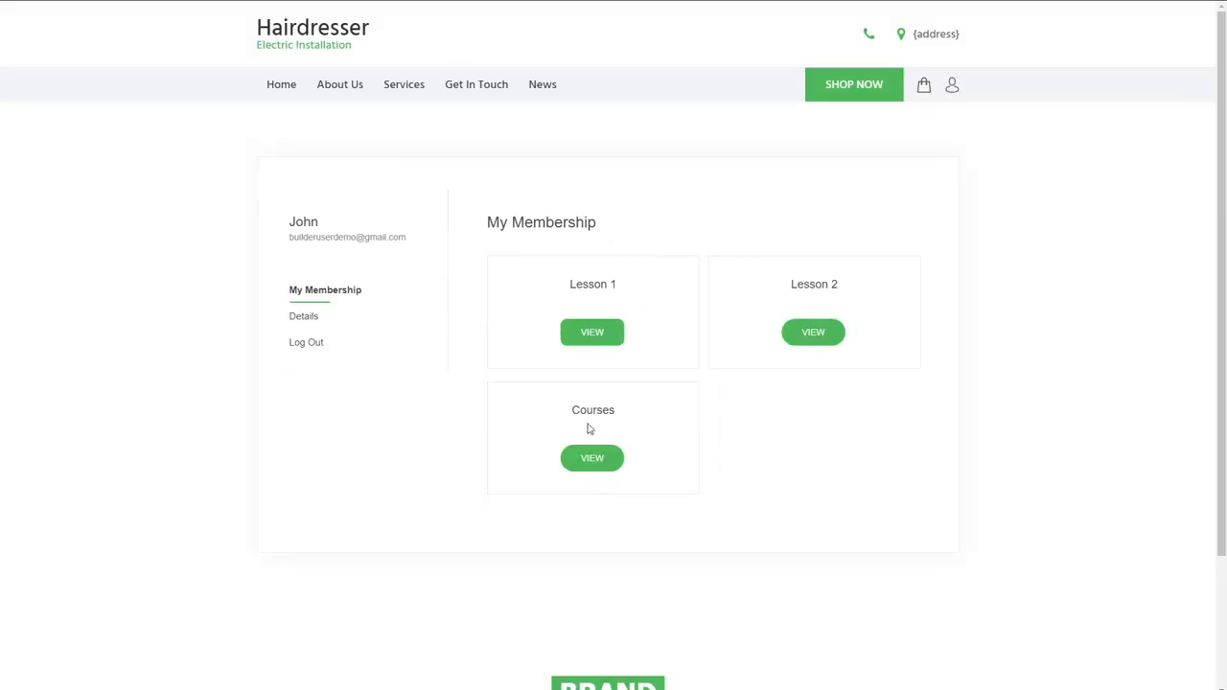
Step: View the Courses membership on the live site and compare its welcome heading with the {member.first_name} placeholder in the builder
click(592, 459)
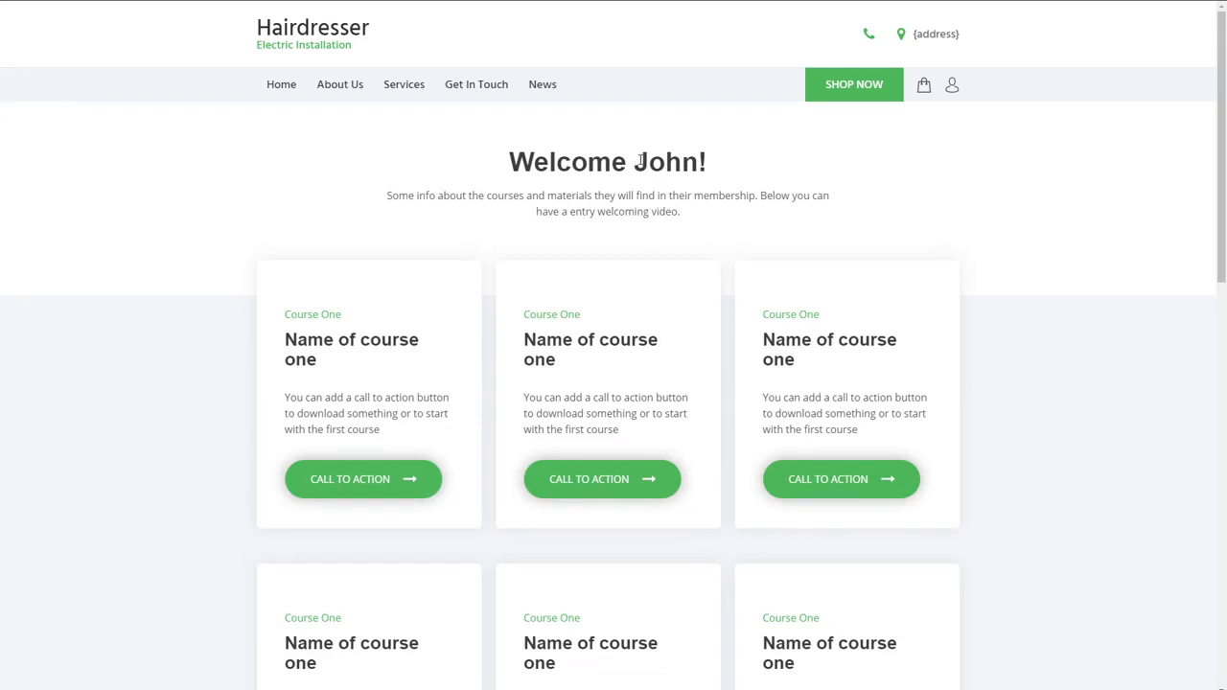
drag(639, 161, 694, 165)
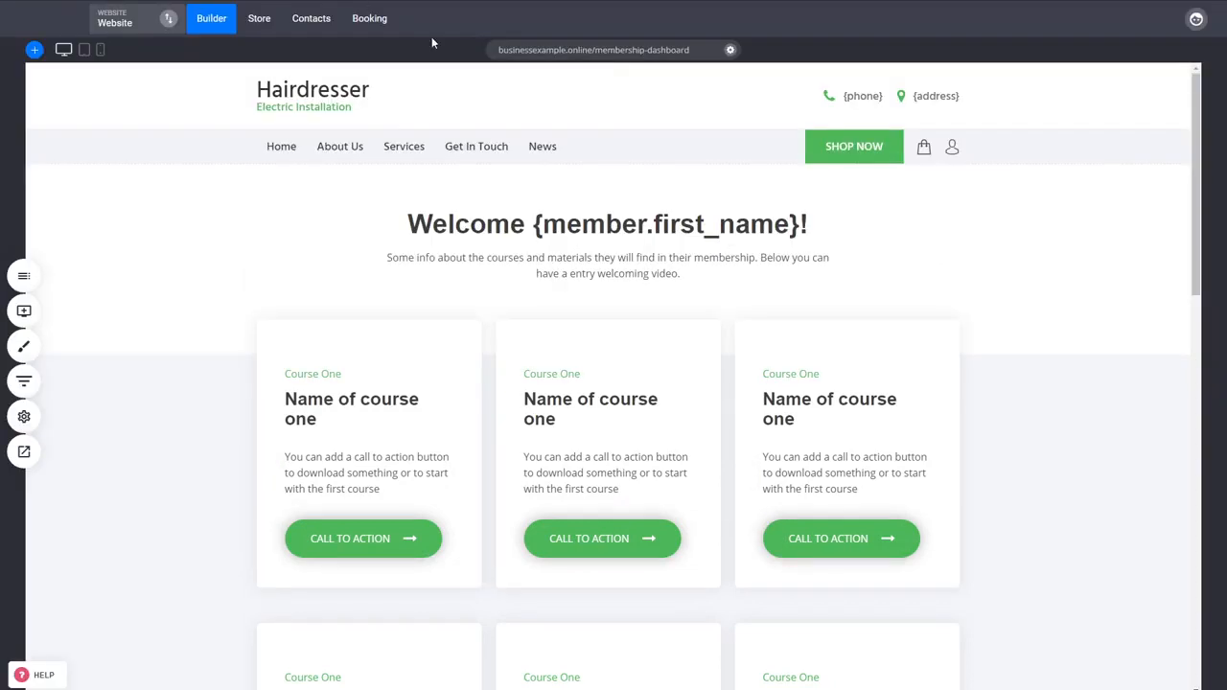
click(614, 224)
click(532, 224)
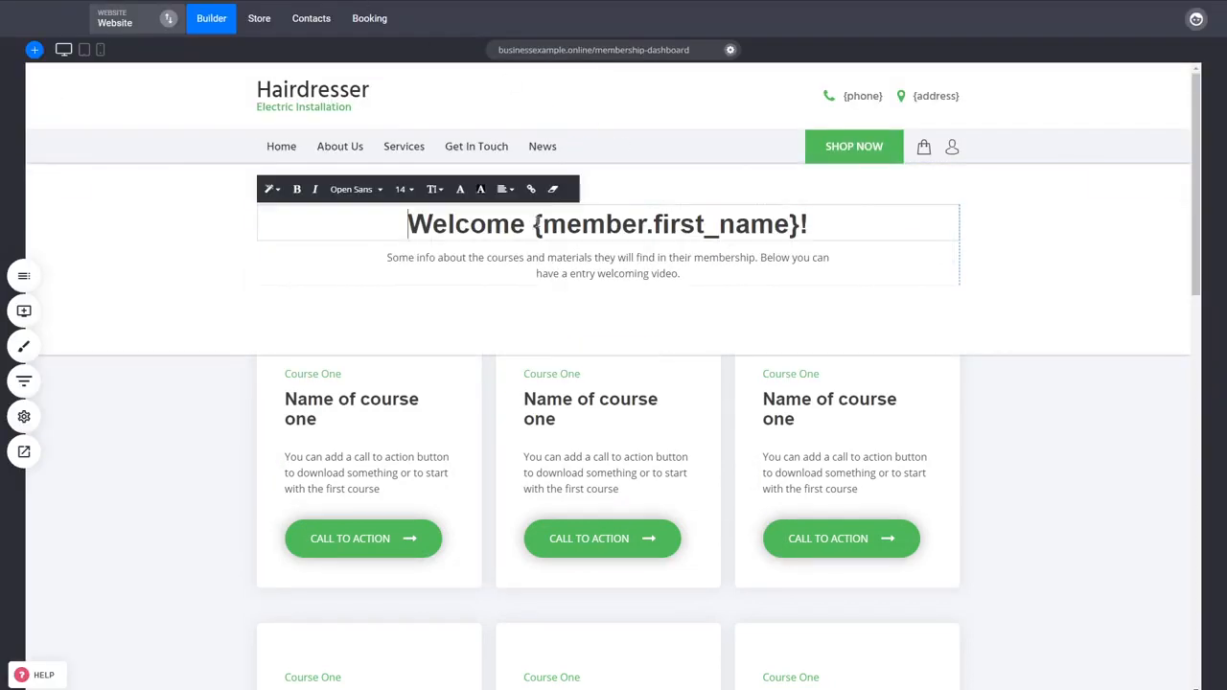
drag(533, 223, 807, 223)
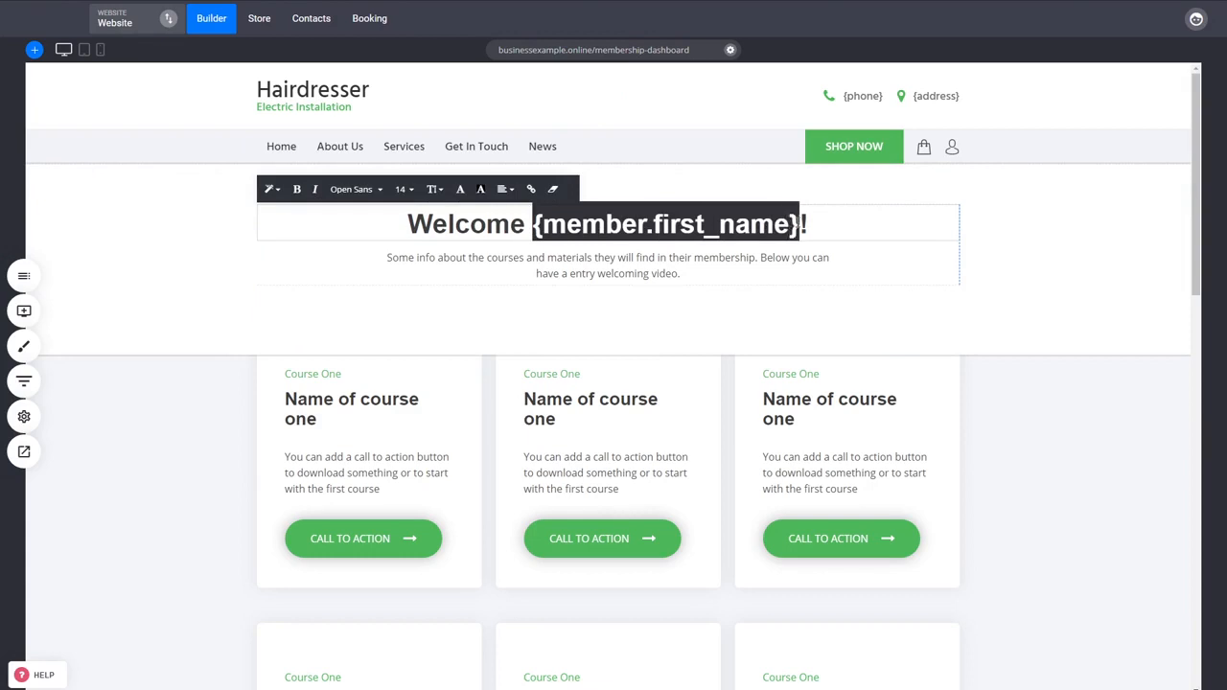
click(988, 484)
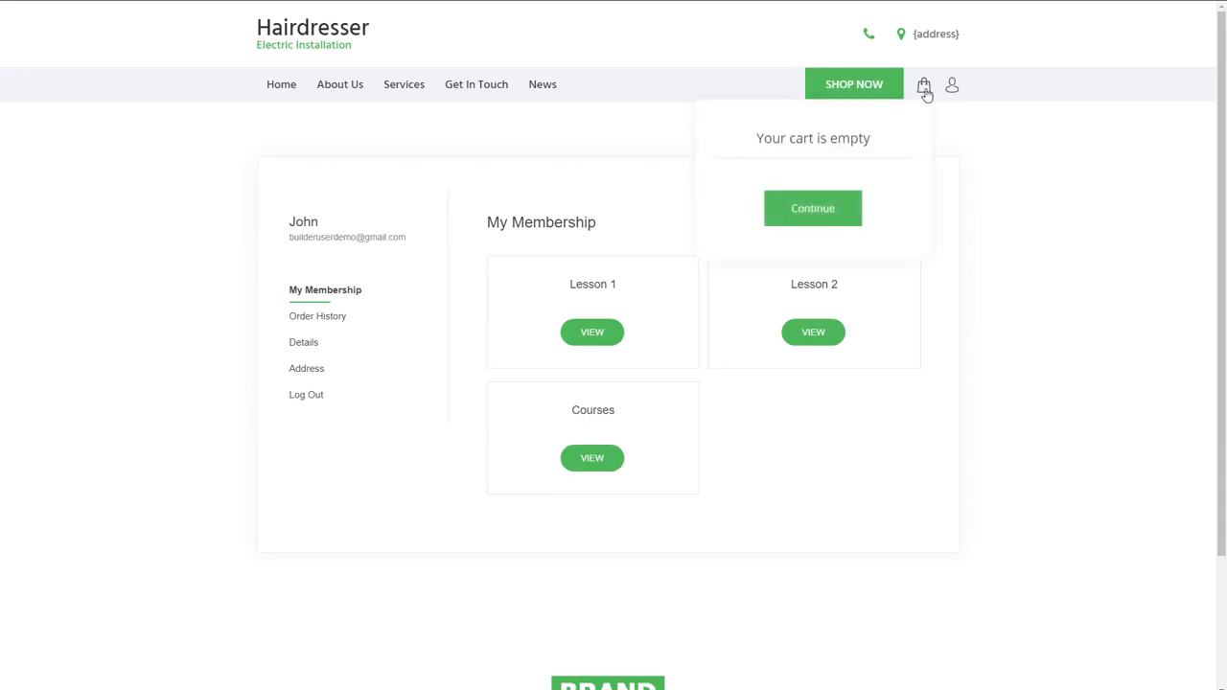
Step: Open the cart on the live site, continue to the store, and browse the product listing
click(927, 88)
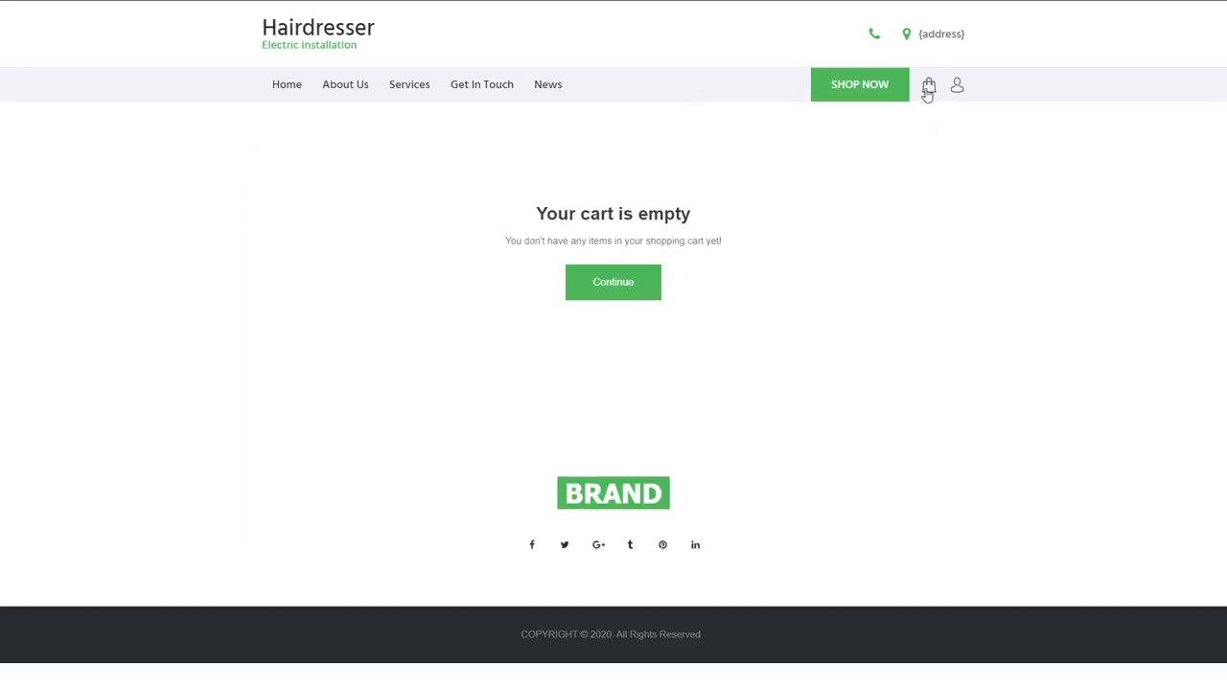
click(630, 293)
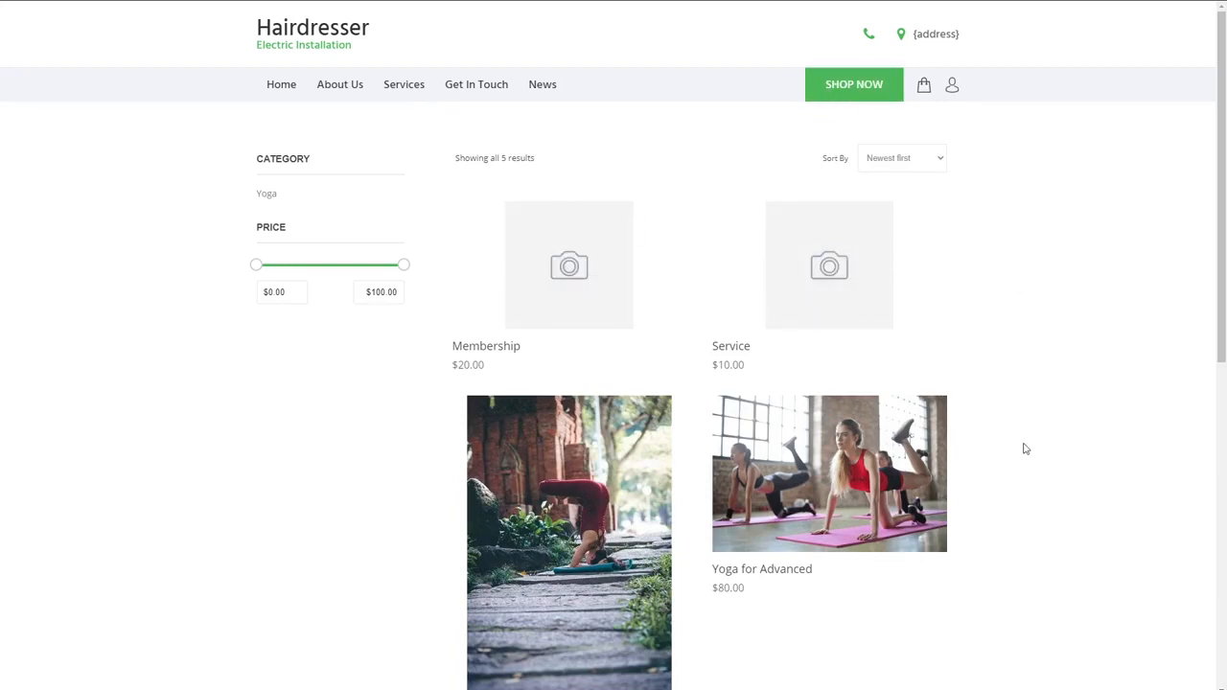
scroll(926, 419, down, 3)
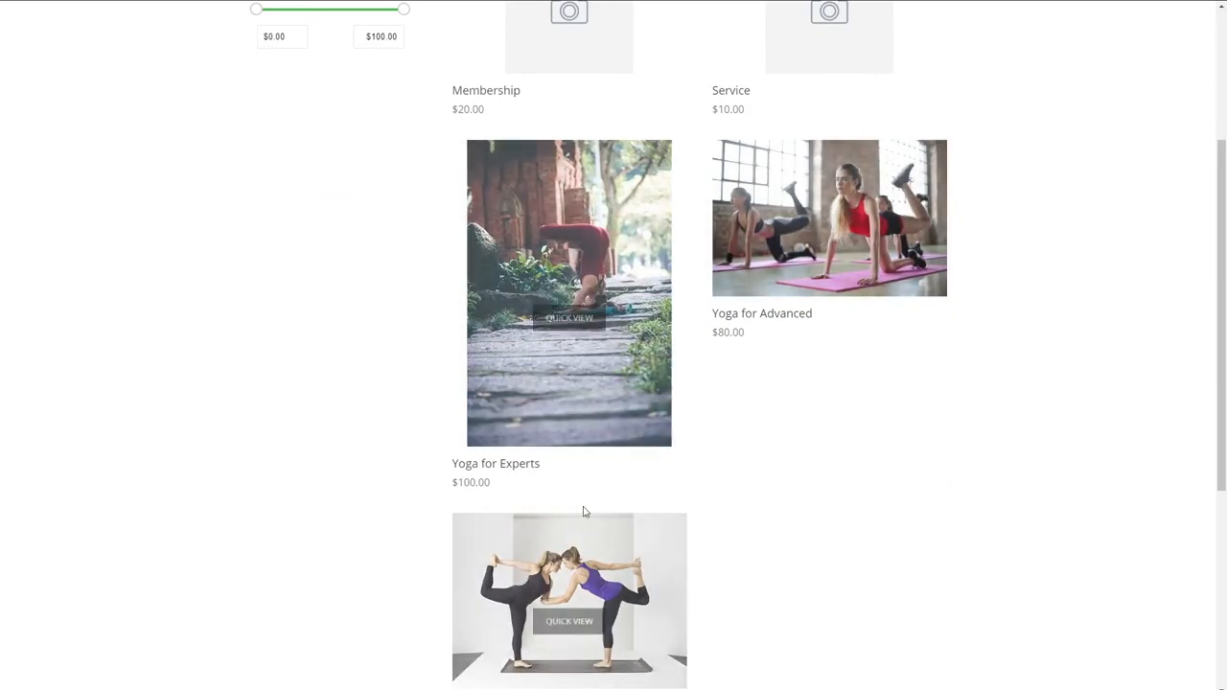
scroll(555, 498, down, 2)
scroll(780, 471, up, 5)
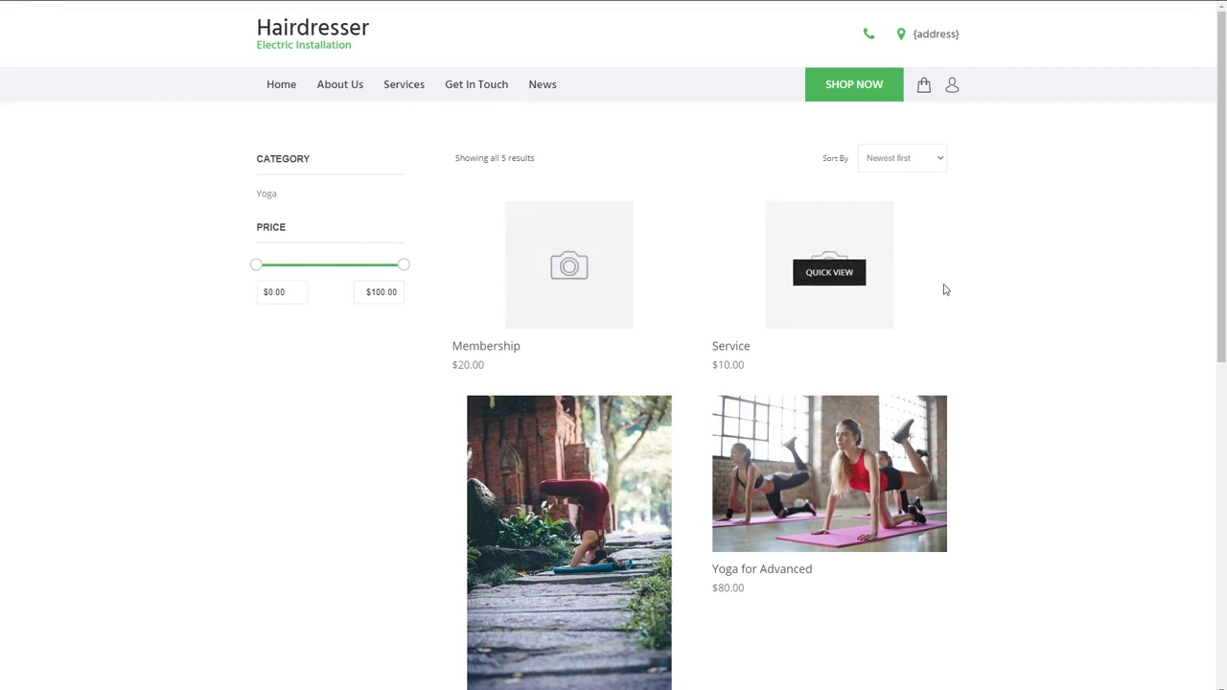
Step: Add the Membership product to the cart from its product page and open the cart
mouse_move(582, 283)
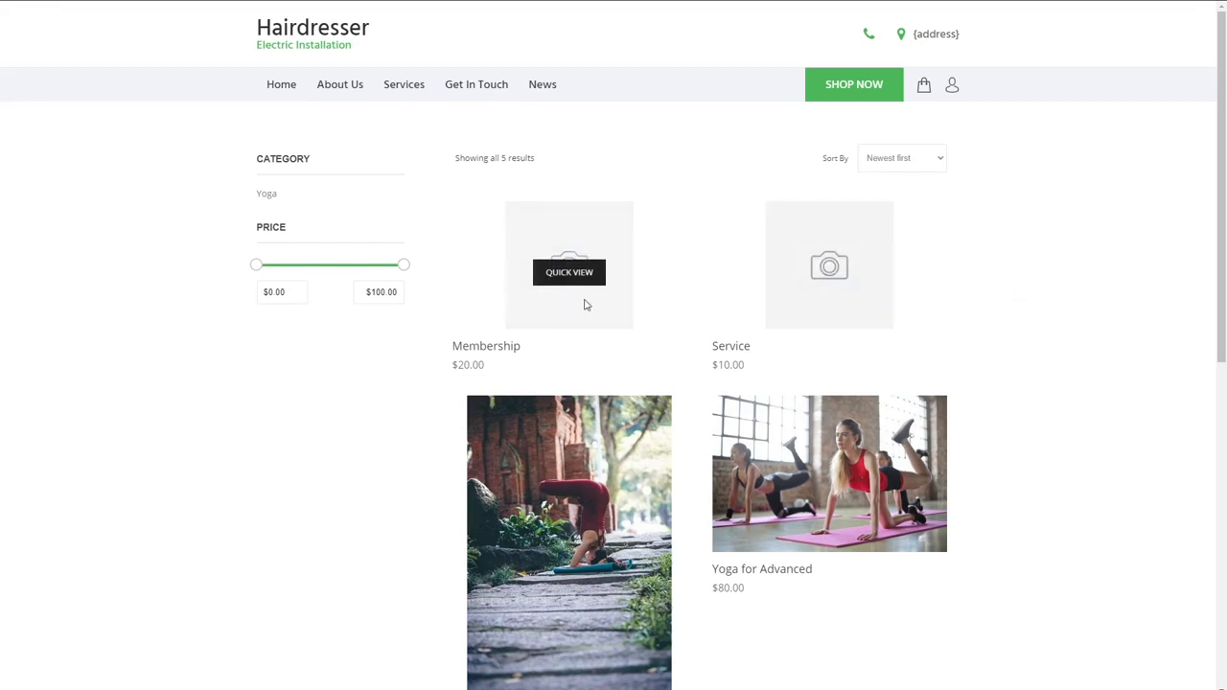
click(584, 306)
click(611, 622)
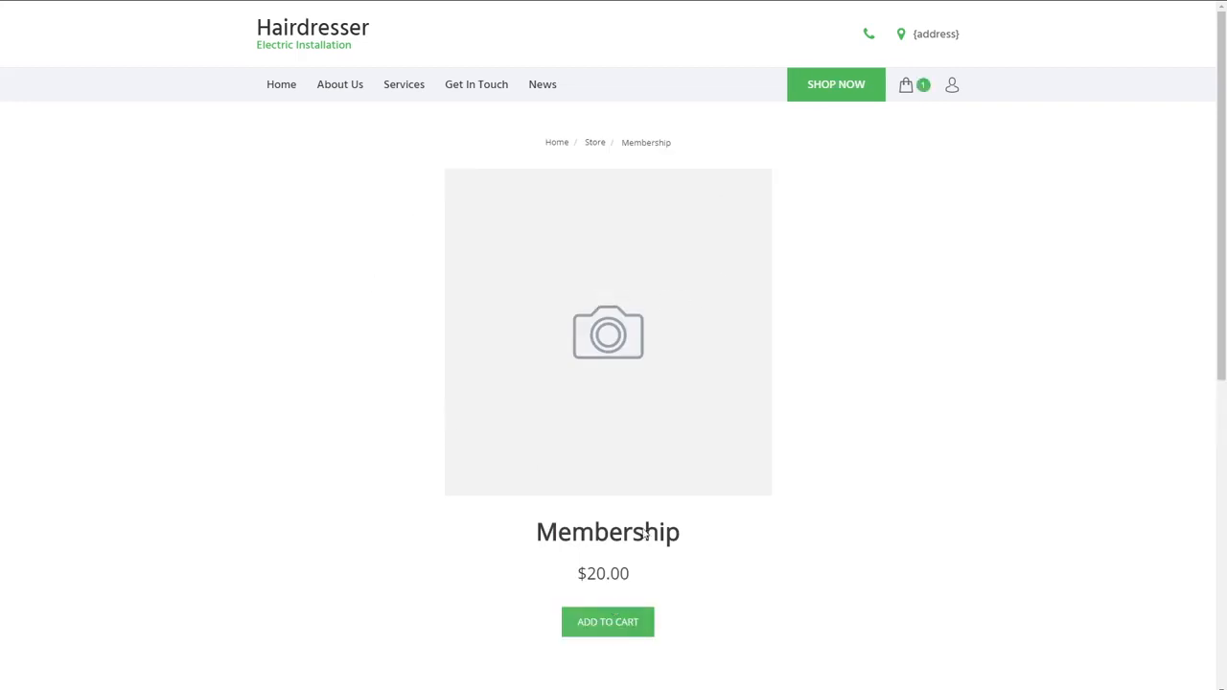
click(905, 88)
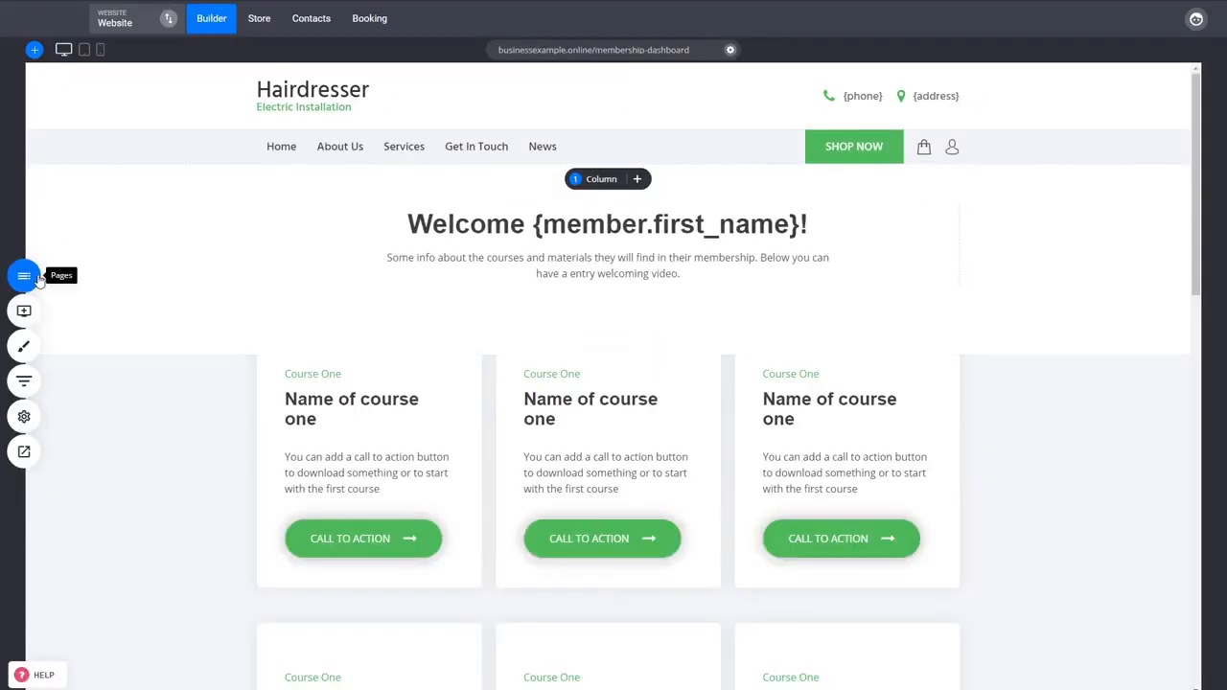
Step: Open the Membership Purchase page in the builder and review its checkout form, testimonials and order summary
click(22, 274)
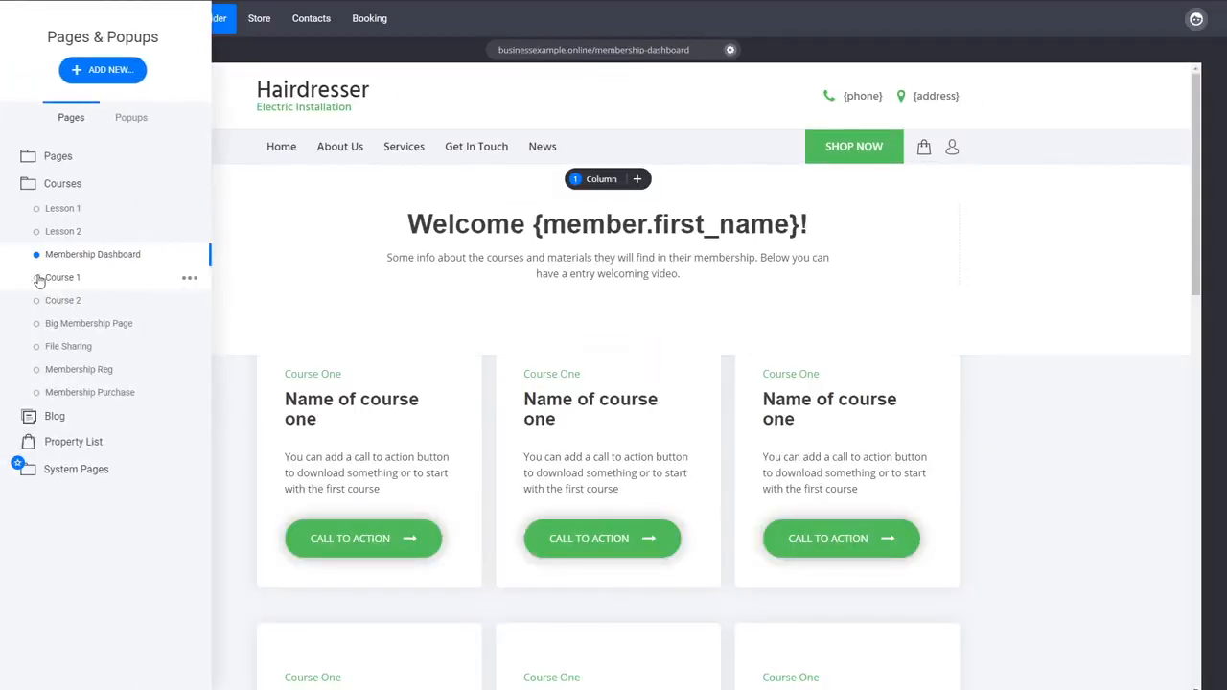
click(117, 393)
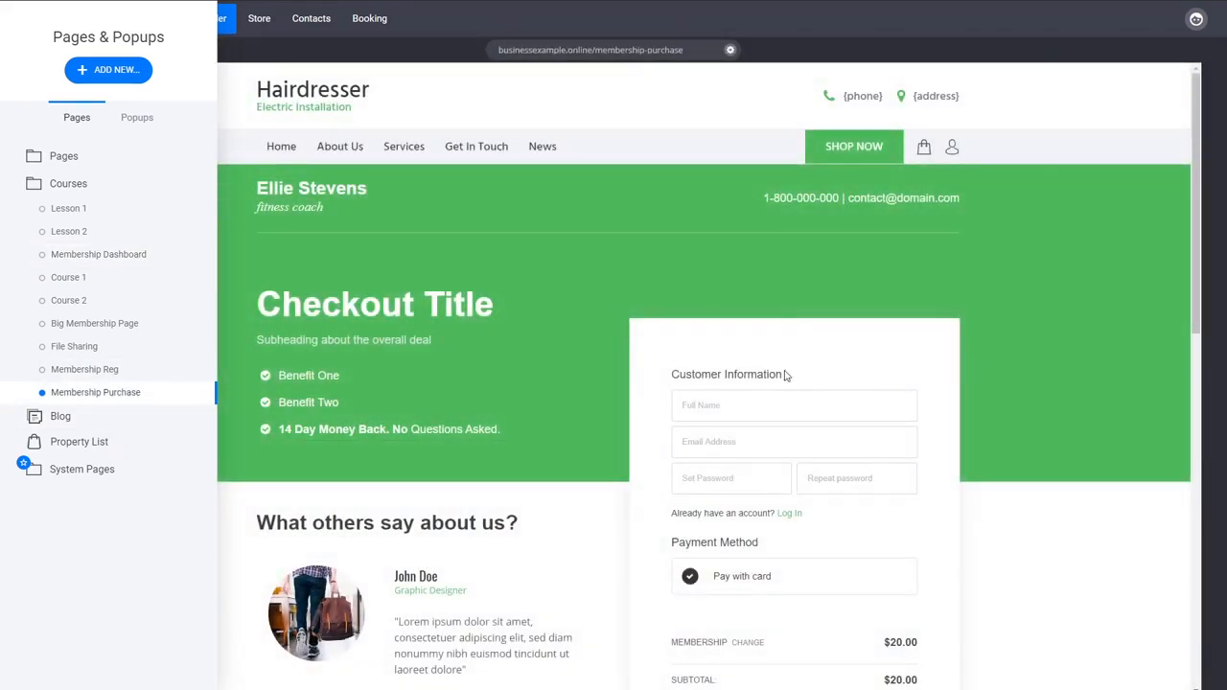
click(997, 374)
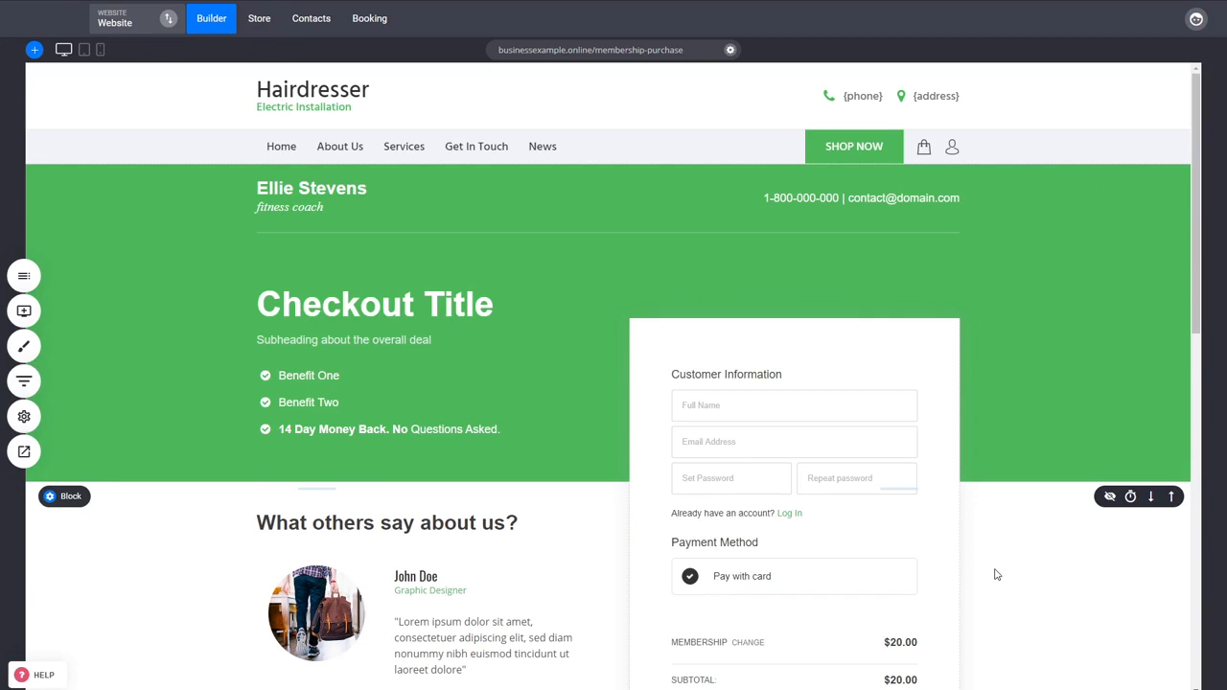
scroll(808, 547, down, 2)
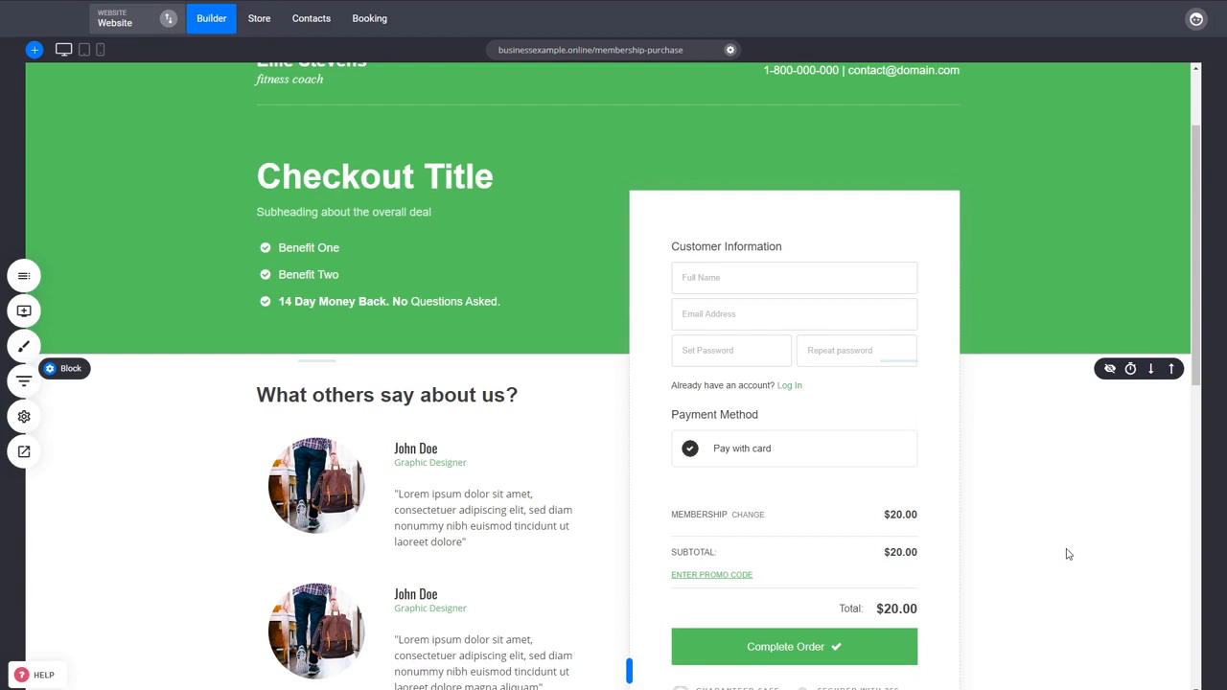
scroll(794, 482, up, 2)
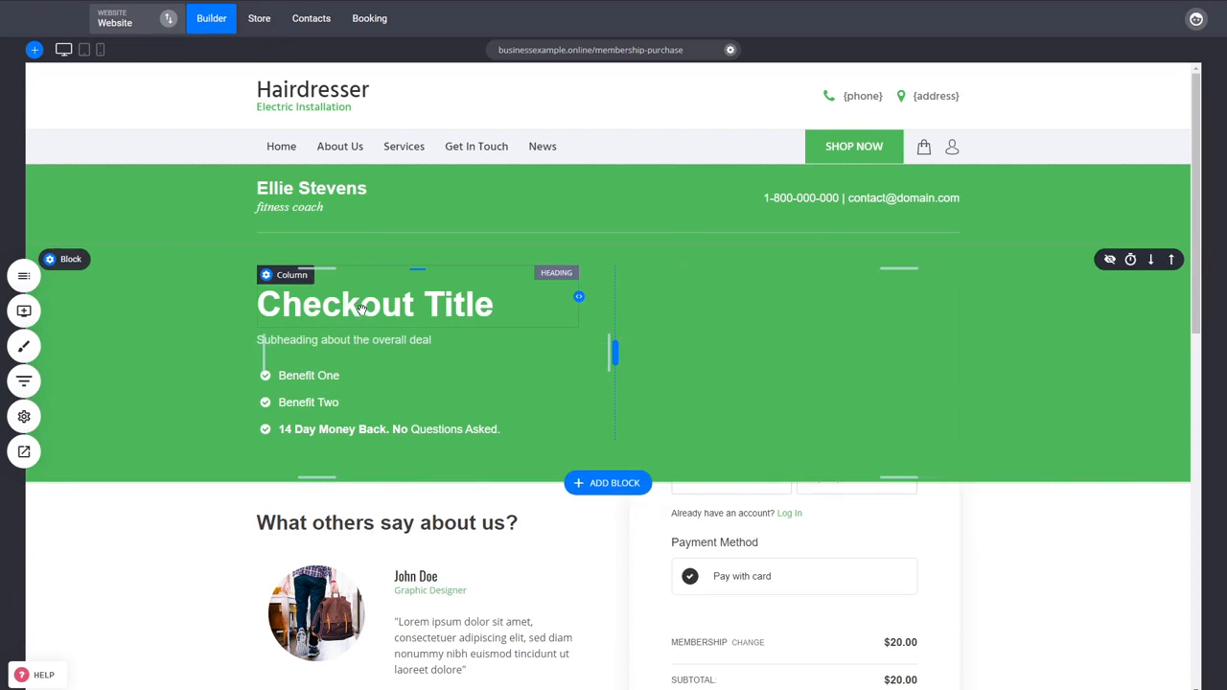
Step: Open the Lesson 1 and File Sharing pages in the builder to view their member content
click(24, 275)
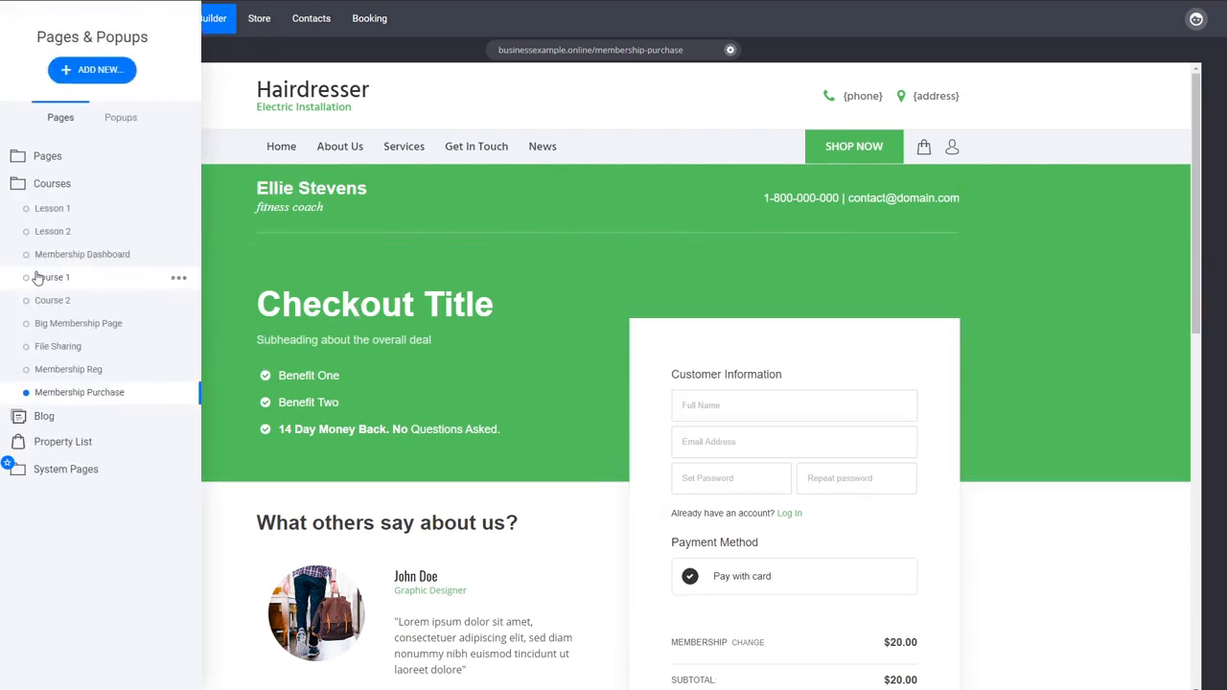
click(83, 214)
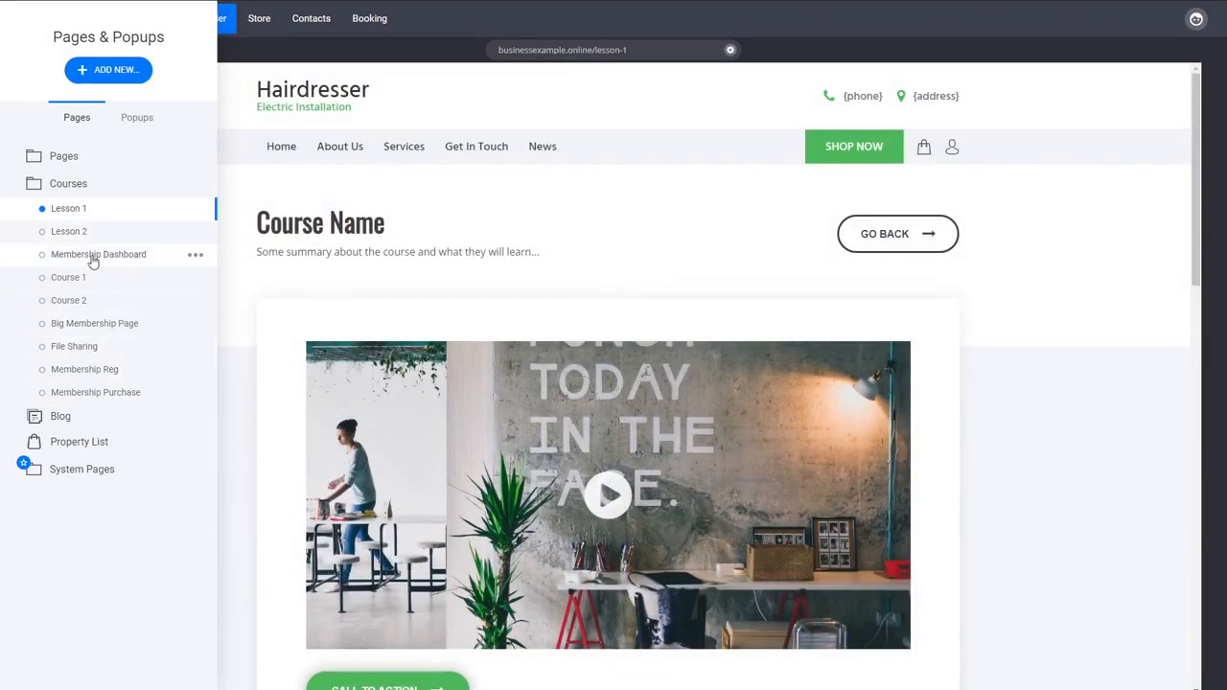
click(80, 349)
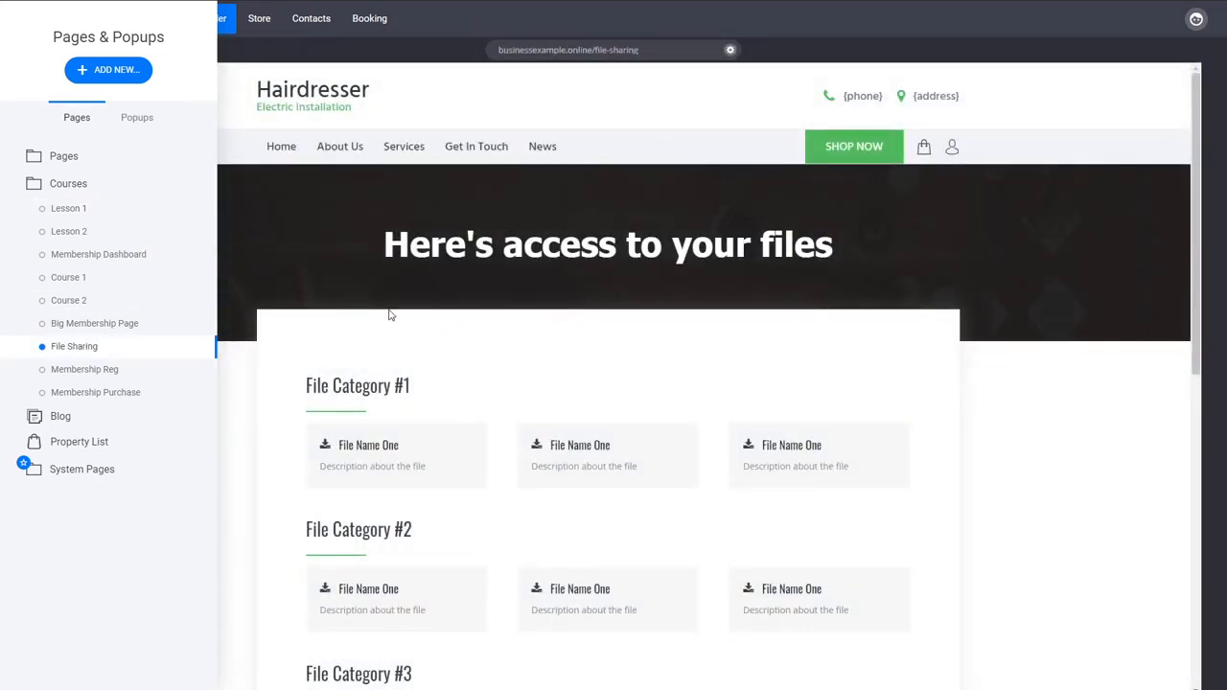
Step: Check the member groups in the Lesson 1 page settings, leave them without saving, and open Contacts
click(194, 213)
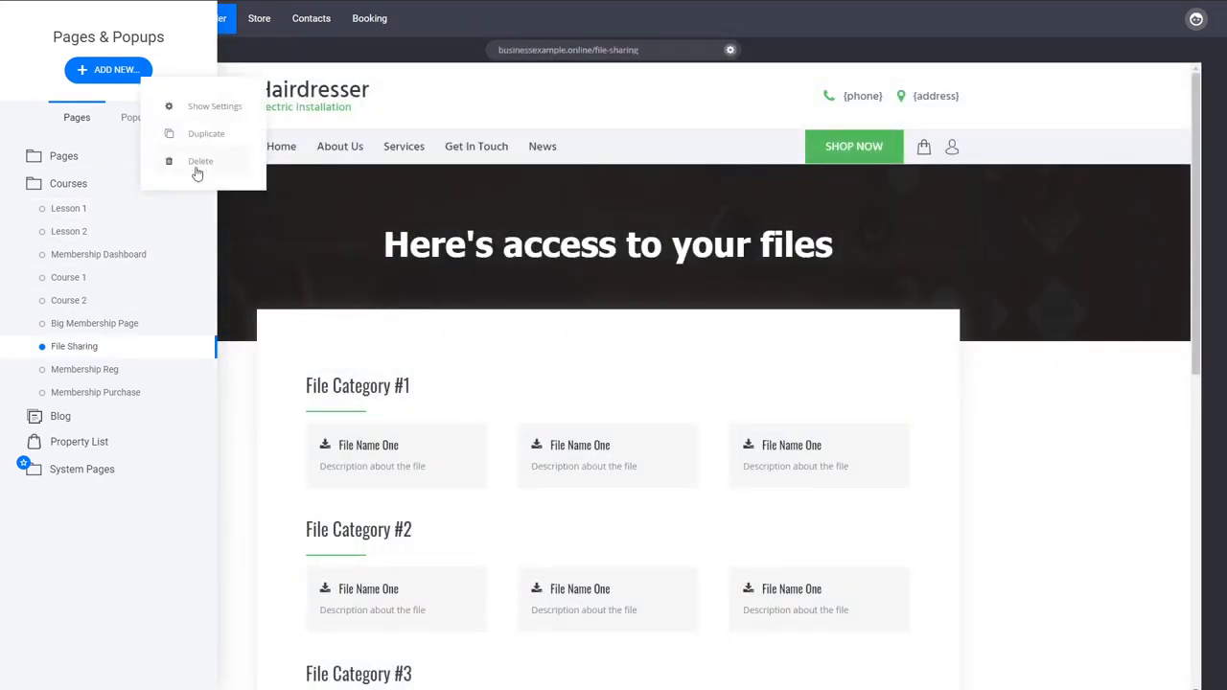
click(193, 110)
click(575, 426)
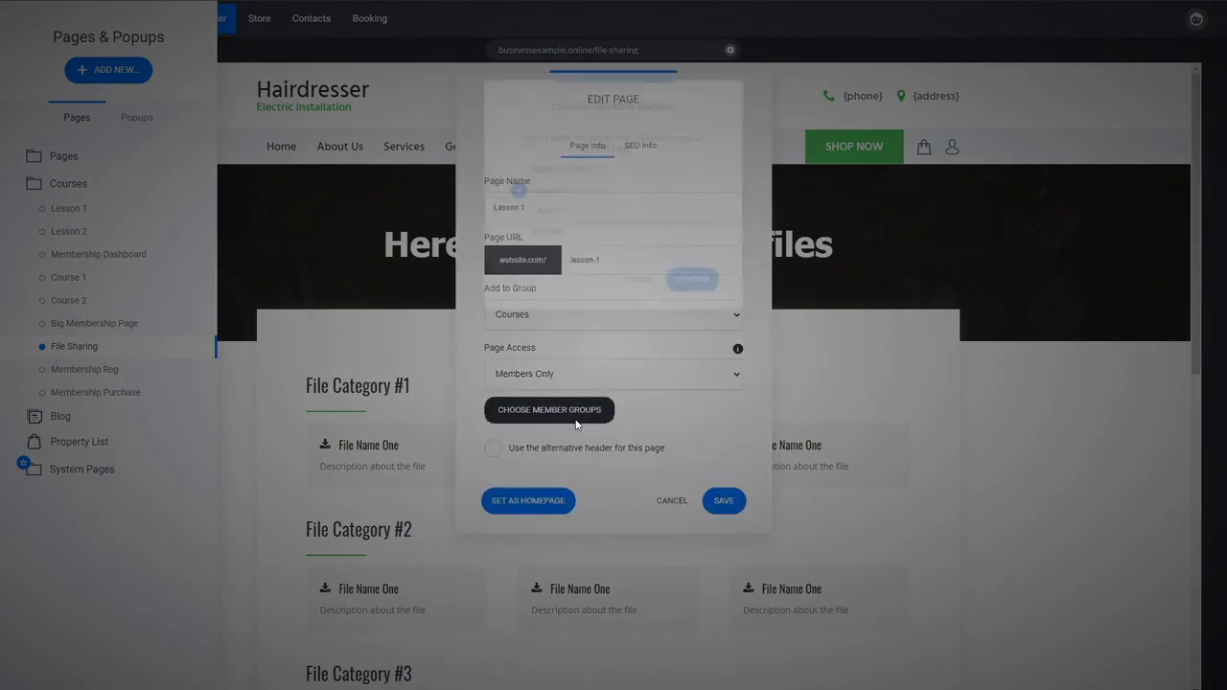
click(636, 291)
click(673, 501)
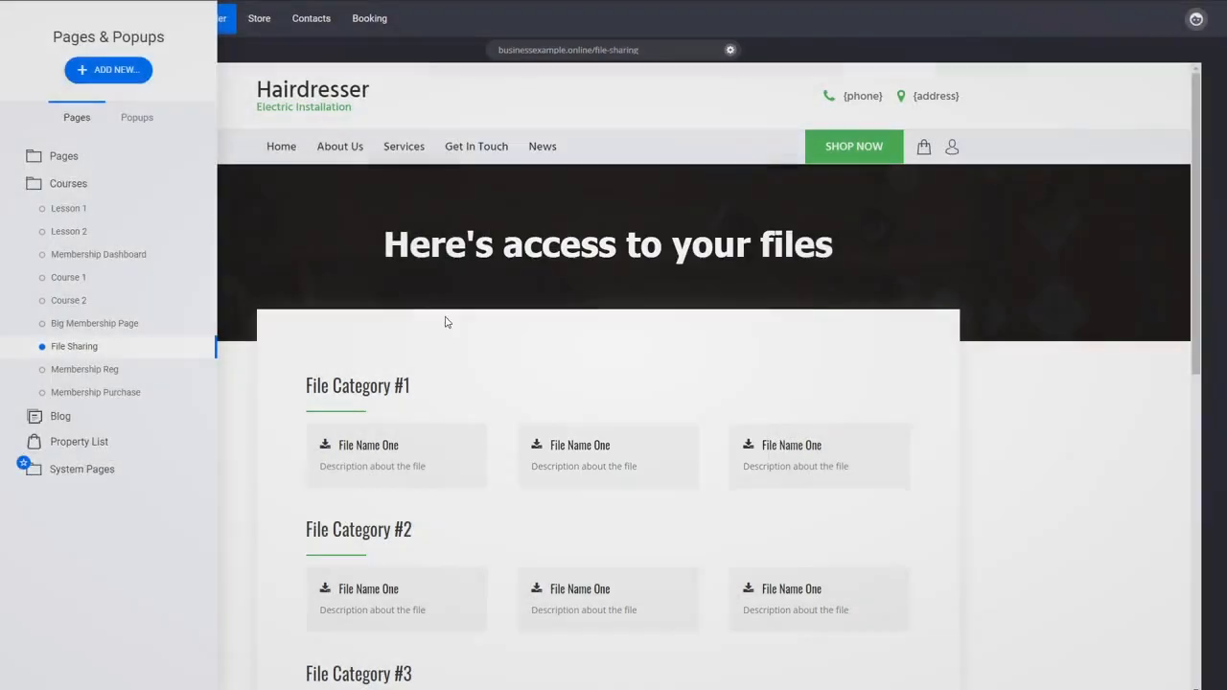
click(313, 20)
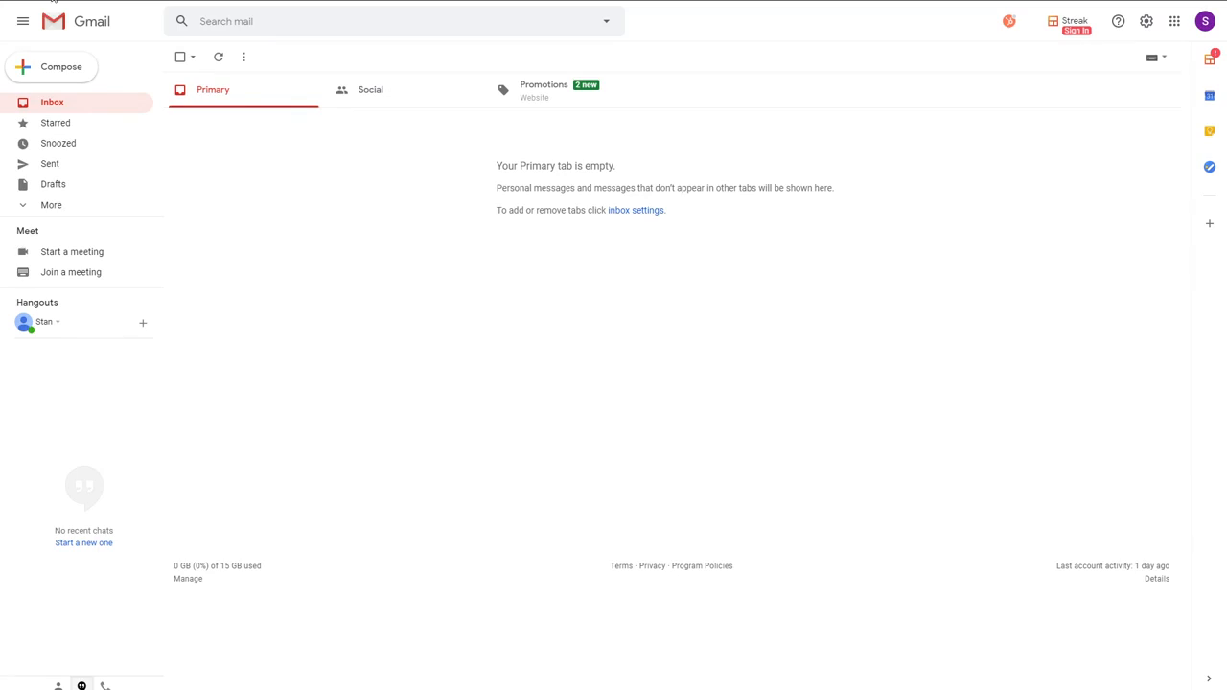
Step: Switch to the buyer's Gmail inbox, read the "Your order is complete" message under Promotions, and return to the message list
click(52, 0)
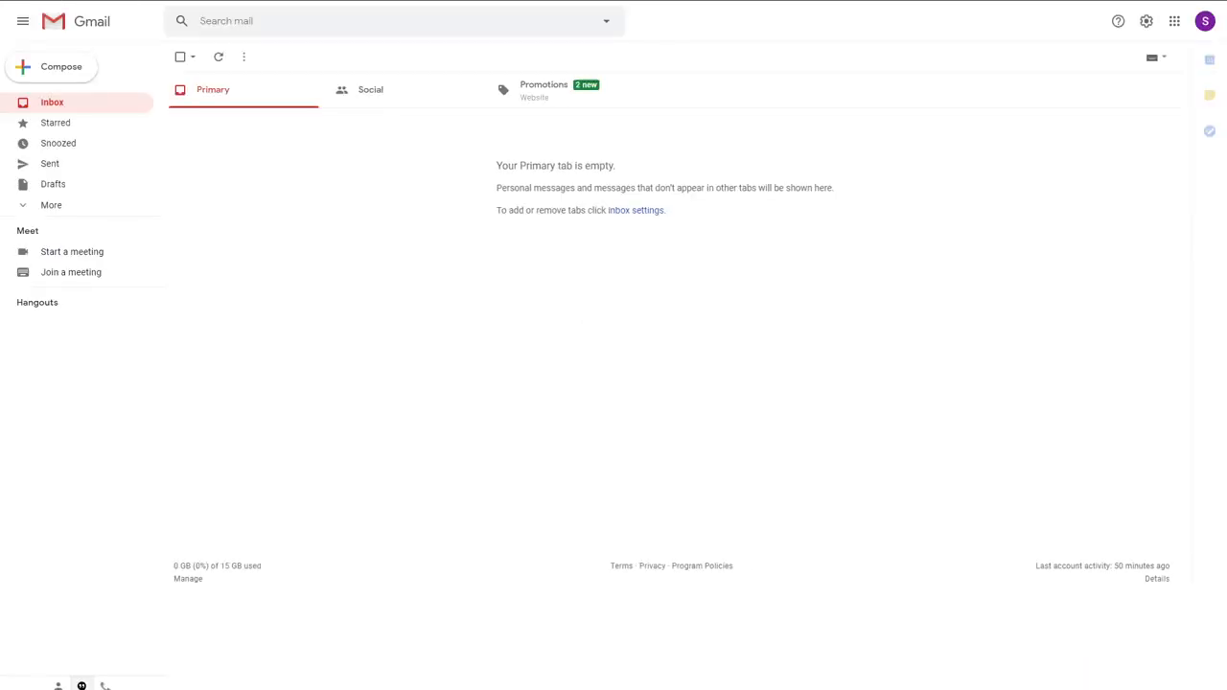
click(534, 99)
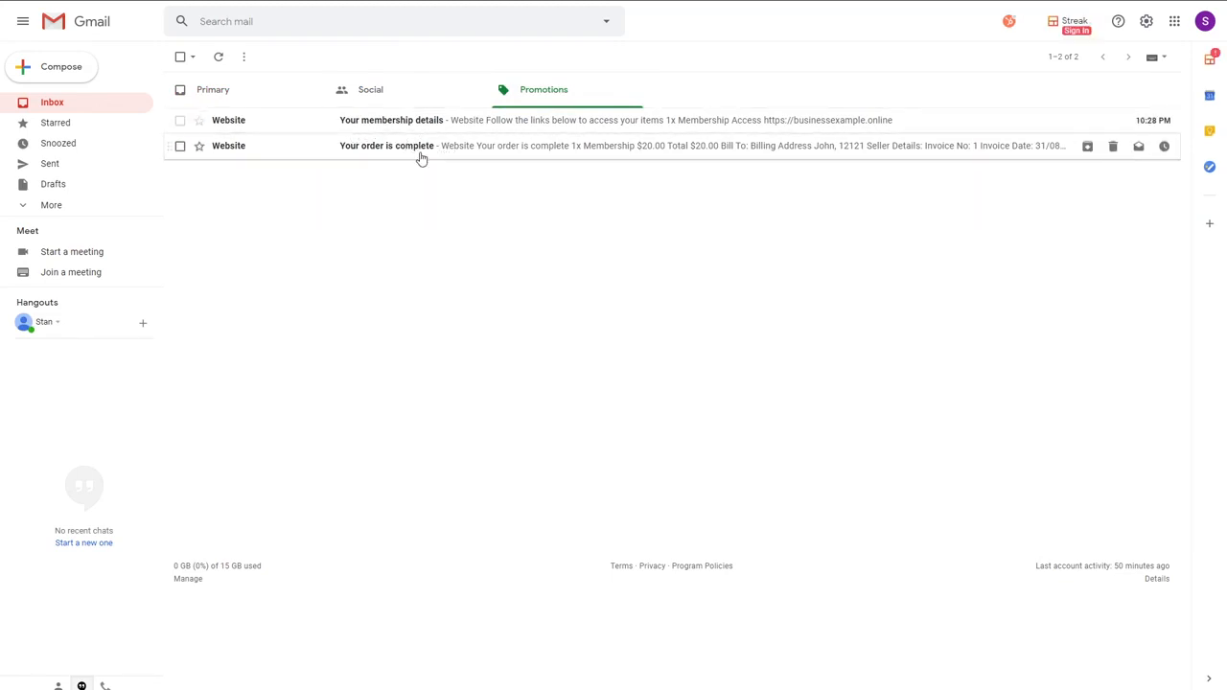
click(419, 153)
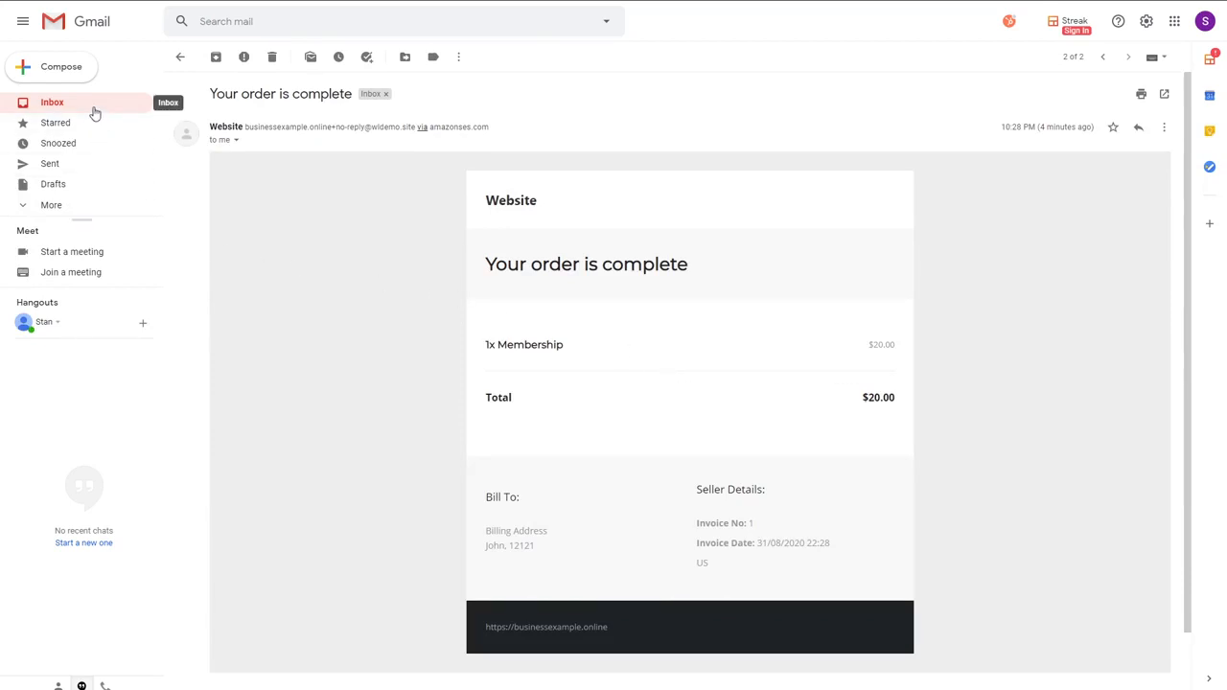
click(179, 57)
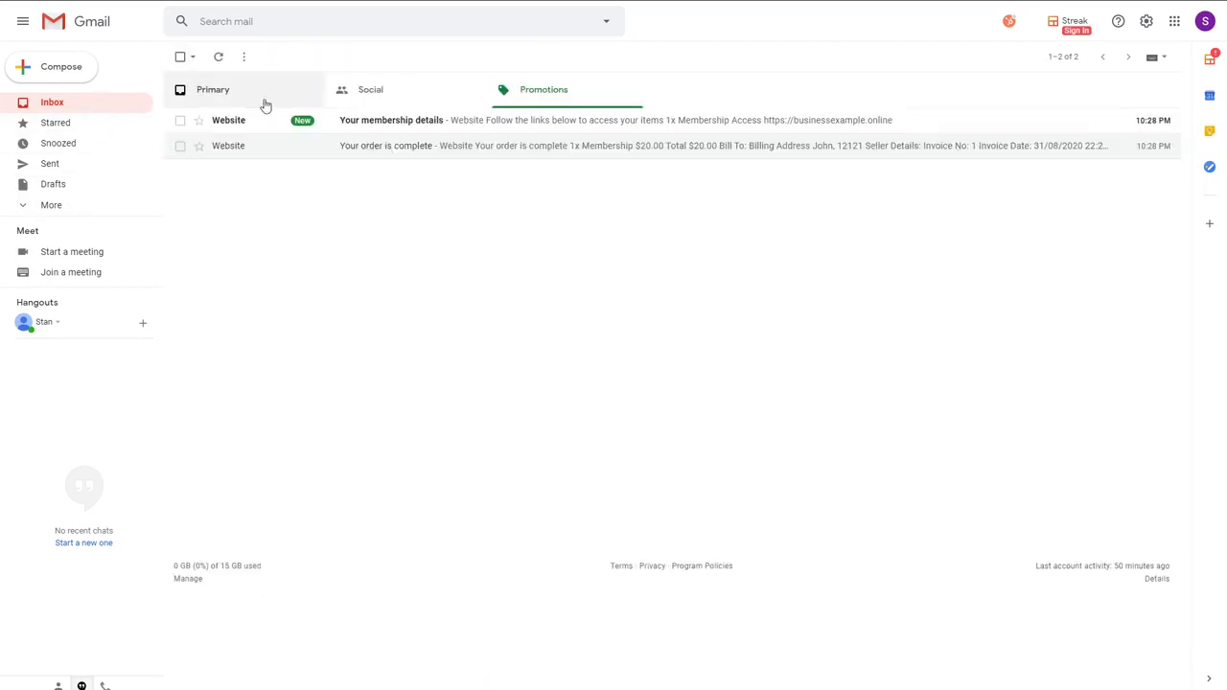
Step: Open the "Your membership details" email, follow its Access link to the membership dashboard, and return to the email
click(415, 124)
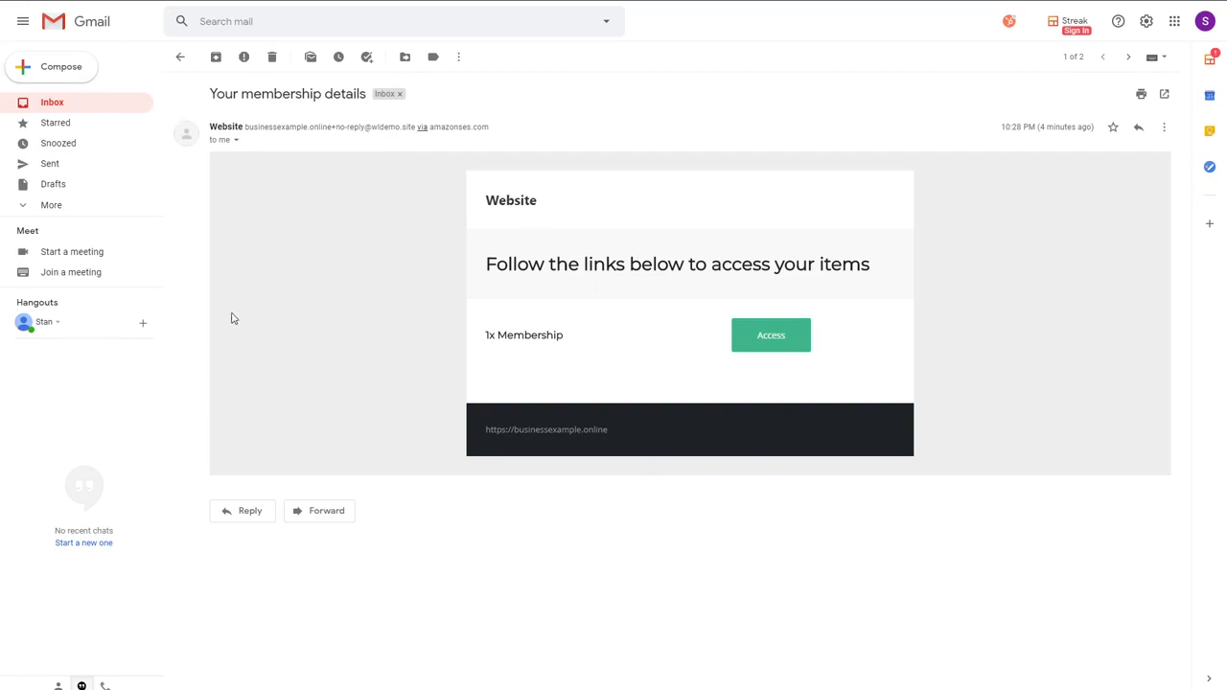
click(767, 345)
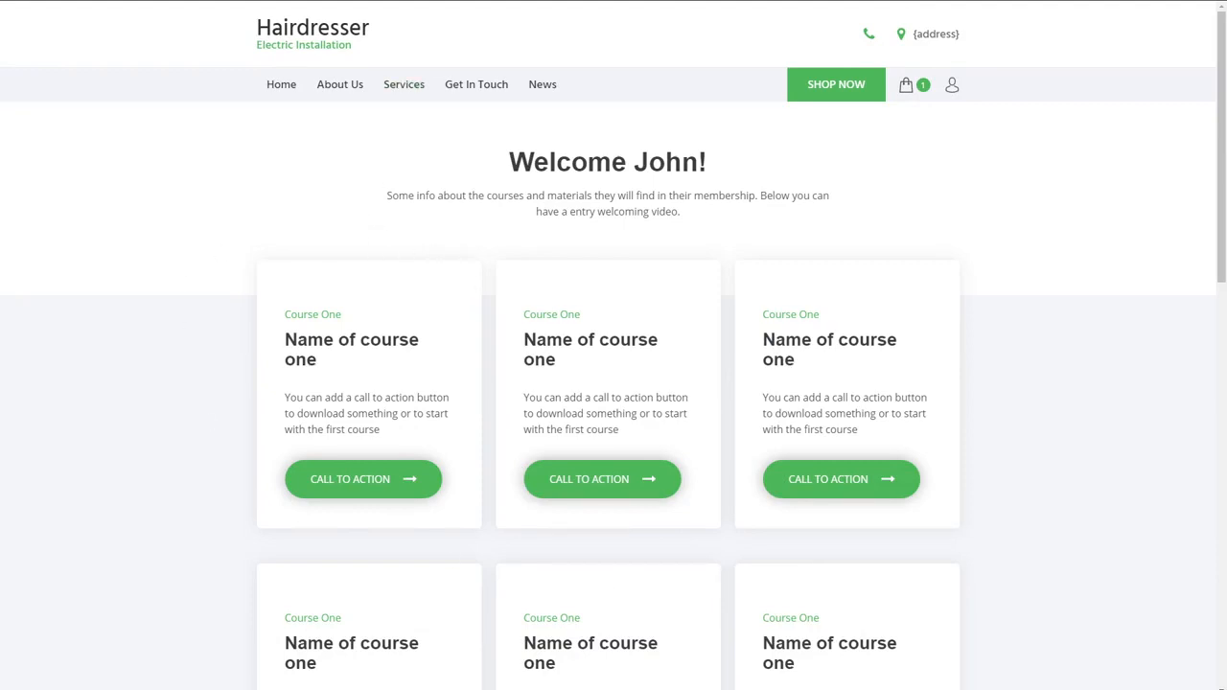
key(ctrl+shift+Tab)
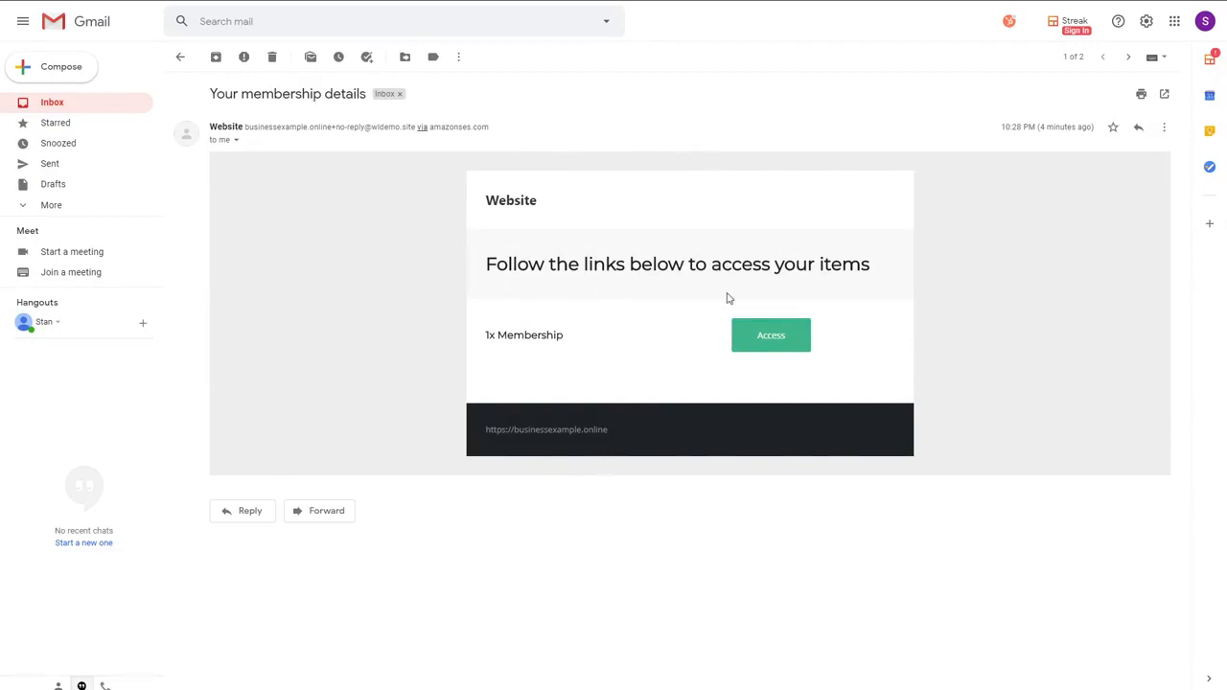